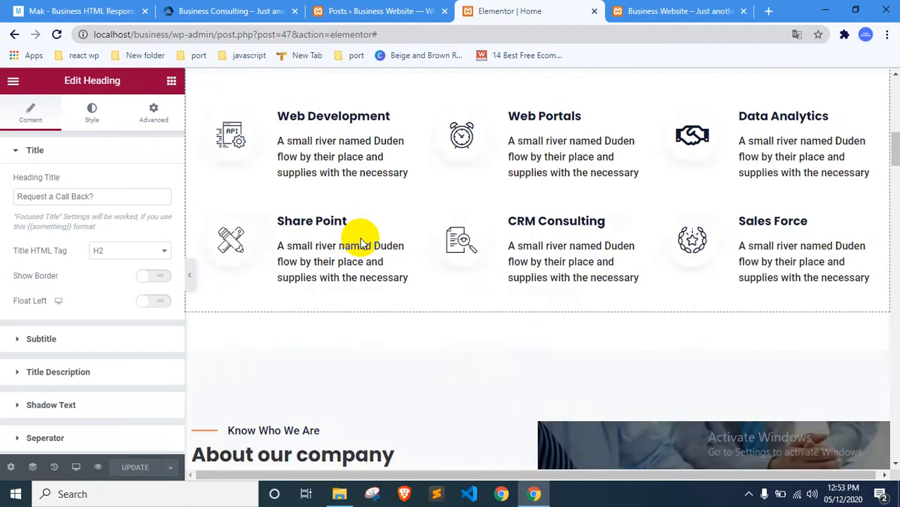
Review the home page in the Elementor editor and on the live site, from the hero to the Request a Call Back section
{"action": "scroll", "coordinate": [360, 241], "scroll_direction": "down", "scroll_amount": 15}
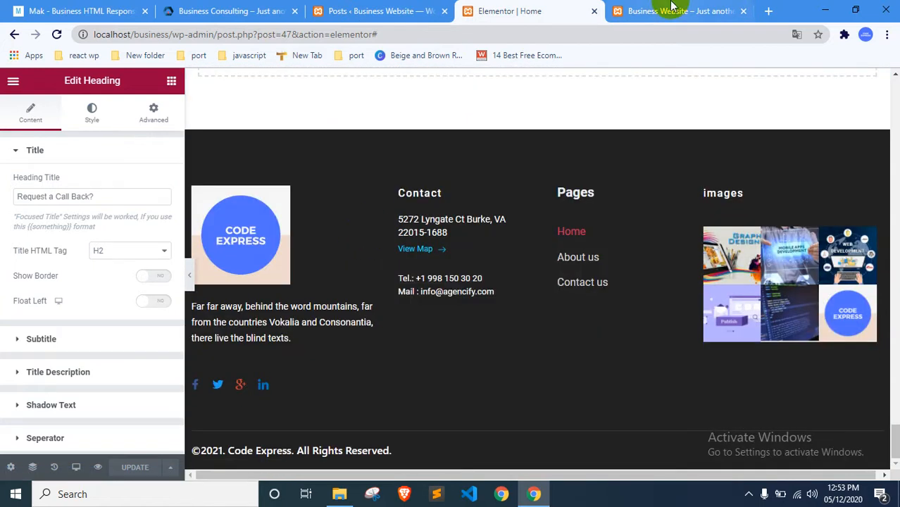
{"action": "left_click", "coordinate": [670, 10]}
{"action": "scroll", "coordinate": [308, 290], "scroll_direction": "down", "scroll_amount": 15}
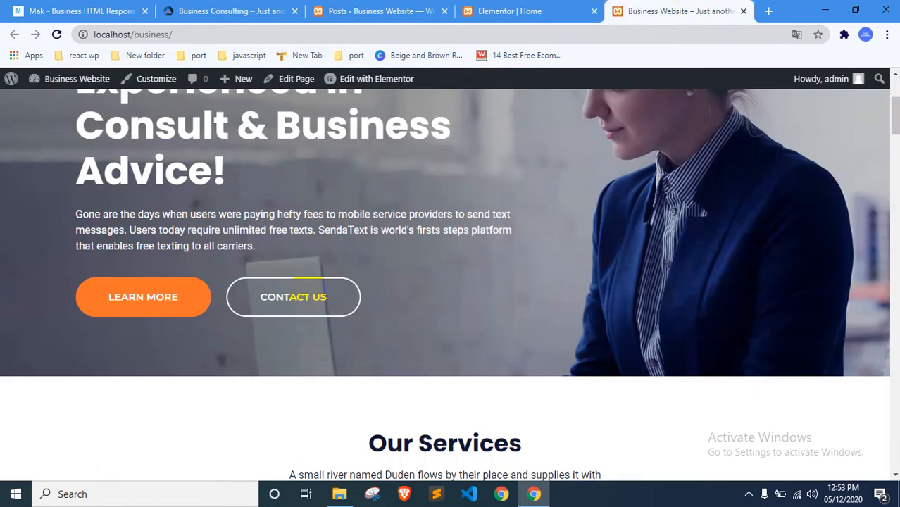
{"action": "scroll", "coordinate": [309, 292], "scroll_direction": "up", "scroll_amount": 10}
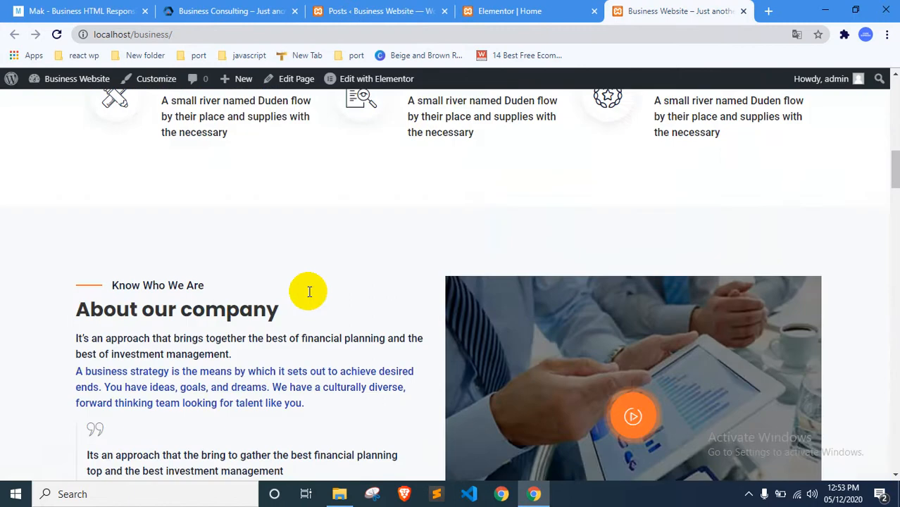
{"action": "scroll", "coordinate": [314, 260], "scroll_direction": "down", "scroll_amount": 4}
{"action": "scroll", "coordinate": [220, 231], "scroll_direction": "up", "scroll_amount": 3}
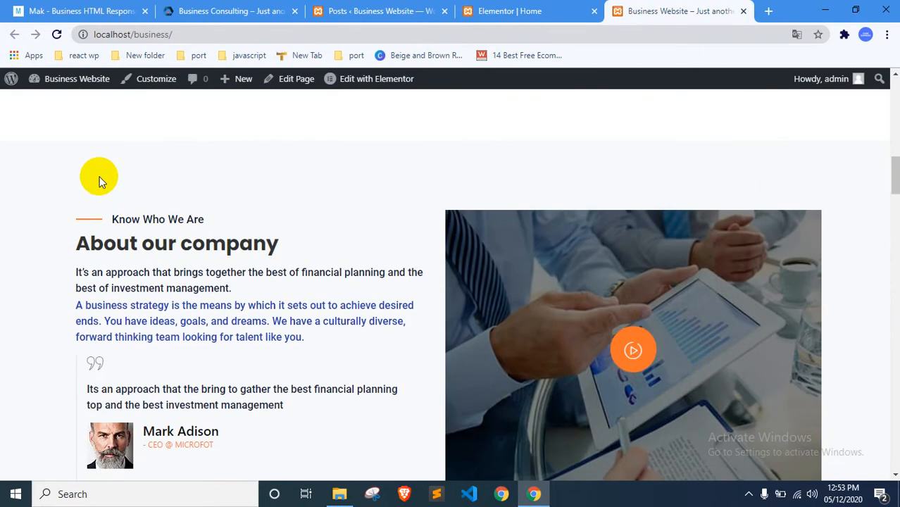
{"action": "scroll", "coordinate": [115, 260], "scroll_direction": "down", "scroll_amount": 8}
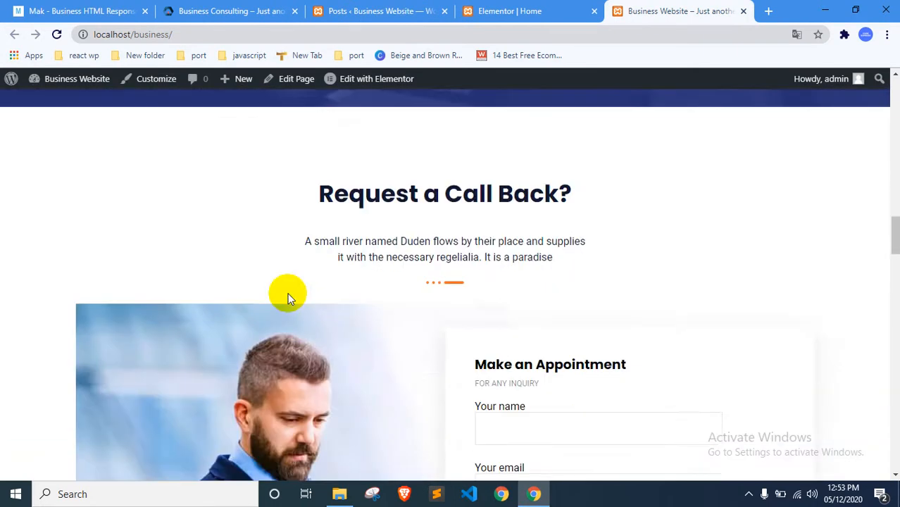
{"action": "scroll", "coordinate": [395, 240], "scroll_direction": "up", "scroll_amount": 15}
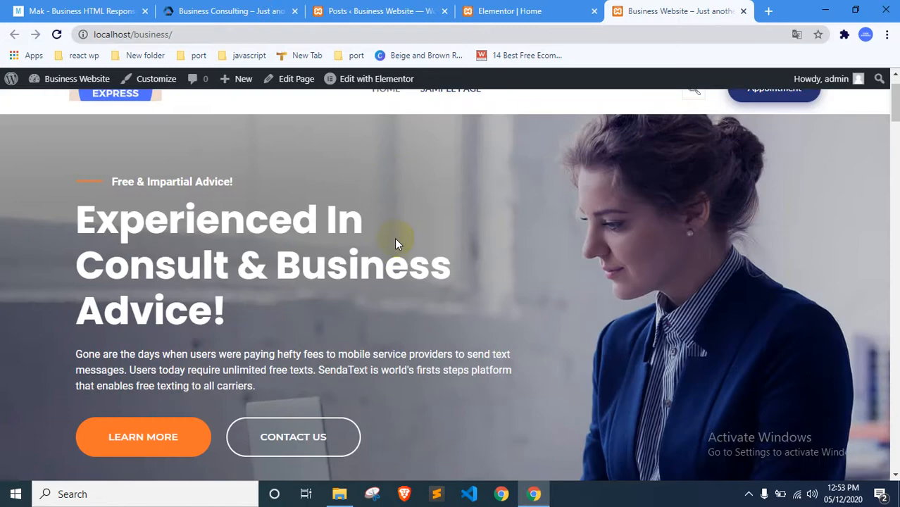
{"action": "scroll", "coordinate": [395, 241], "scroll_direction": "up", "scroll_amount": 2}
Create a new page titled "About Us" and publish it
{"action": "left_click", "coordinate": [522, 8]}
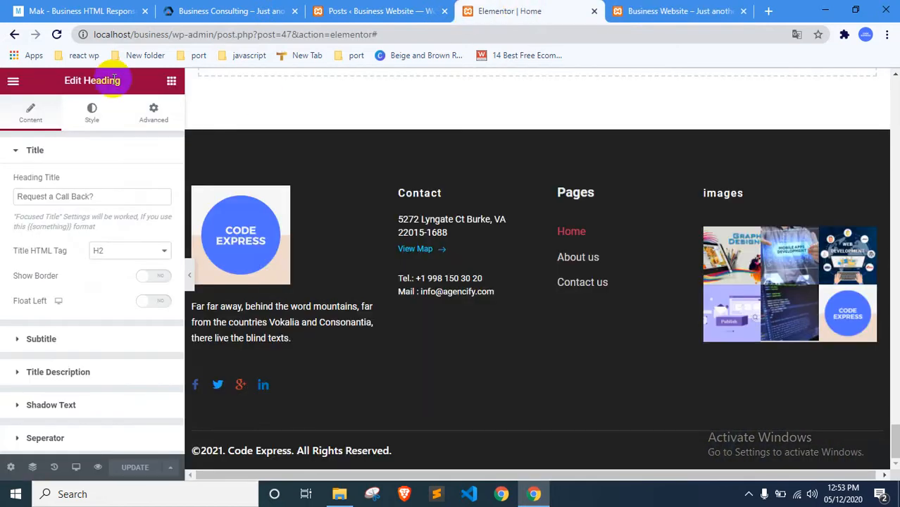
{"action": "left_click", "coordinate": [349, 9]}
{"action": "left_click", "coordinate": [39, 278]}
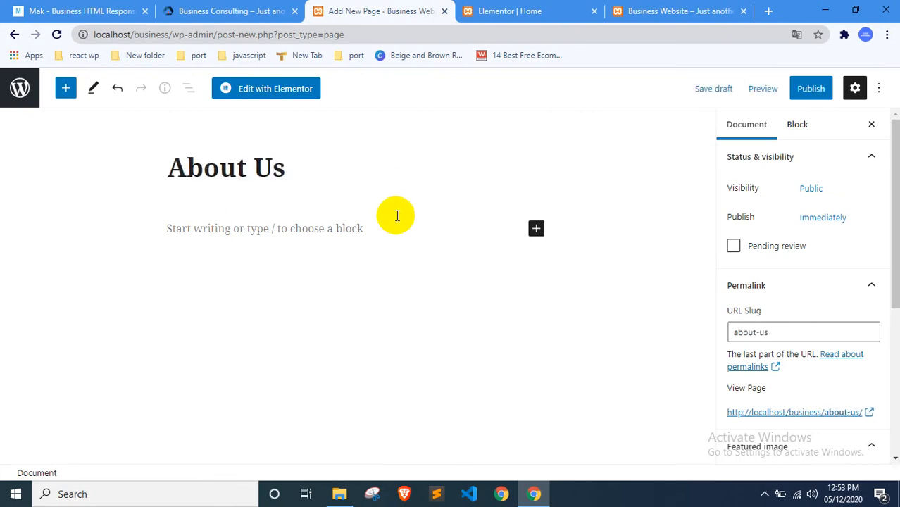
{"action": "scroll", "coordinate": [807, 328], "scroll_direction": "down", "scroll_amount": 3}
{"action": "left_click", "coordinate": [769, 443]}
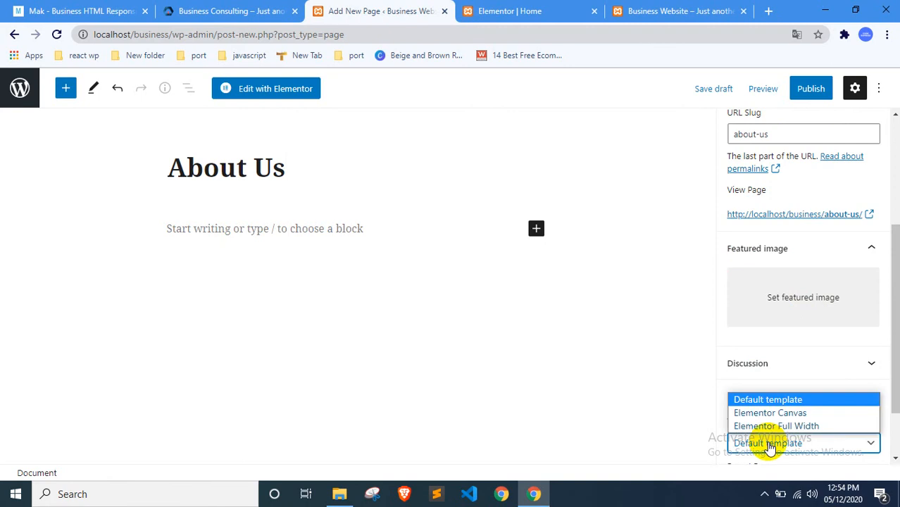
{"action": "left_click", "coordinate": [808, 90]}
{"action": "left_click", "coordinate": [786, 92]}
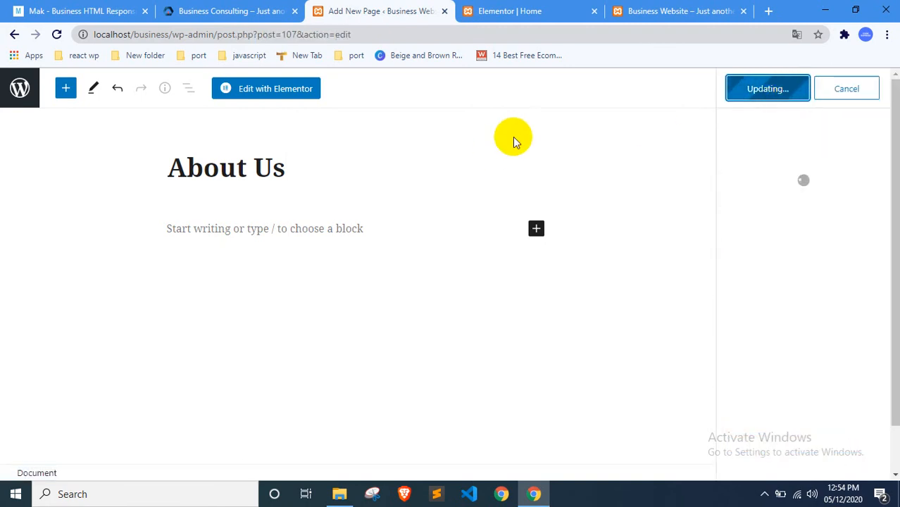
Open the About Us page for editing with Elementor and close the Home page's editor tab
{"action": "left_click", "coordinate": [269, 93]}
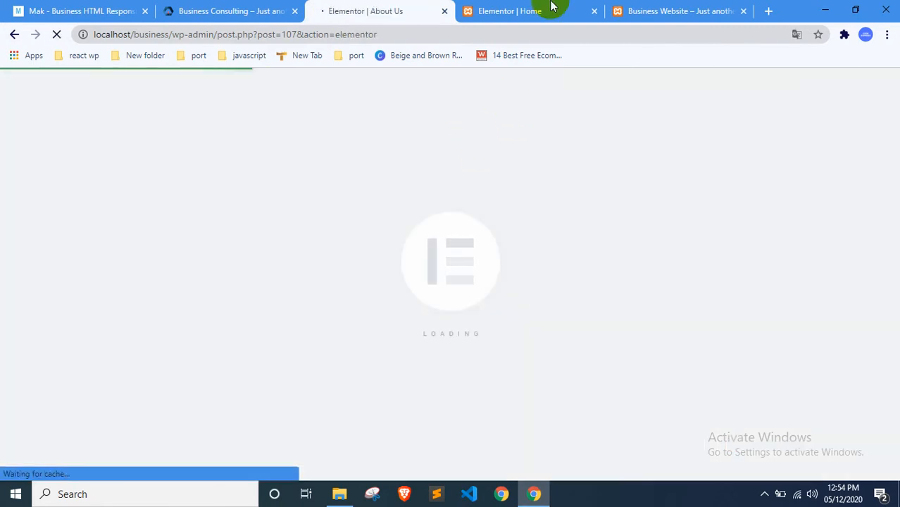
{"action": "left_click", "coordinate": [553, 8]}
{"action": "left_click", "coordinate": [594, 11]}
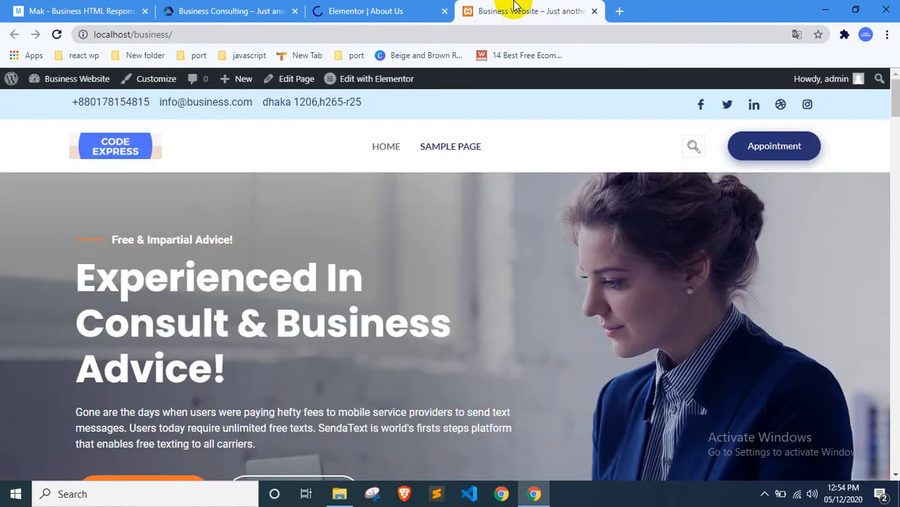
Open the site's WordPress dashboard in a separate browser tab and place it before the live site's tab
{"action": "mouse_move", "coordinate": [67, 79]}
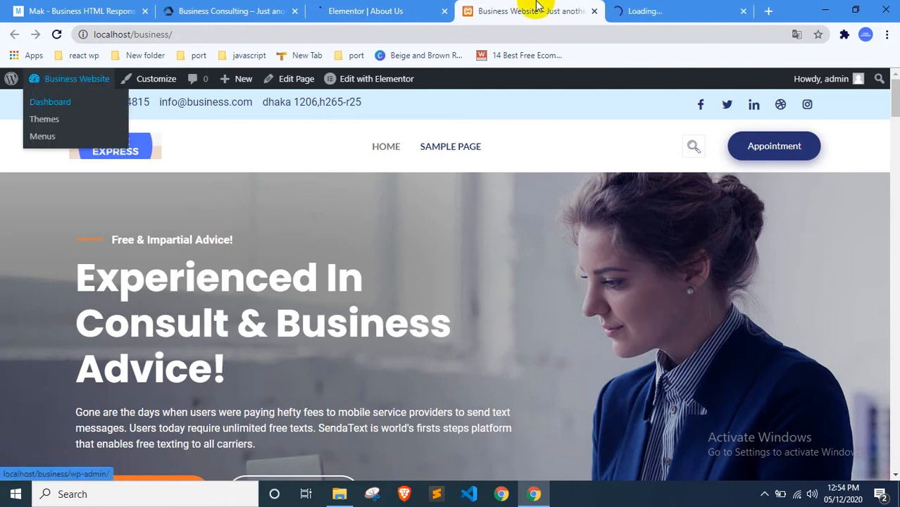
{"action": "left_click", "coordinate": [629, 9]}
{"action": "left_click_drag", "start_coordinate": [629, 9], "coordinate": [470, 5]}
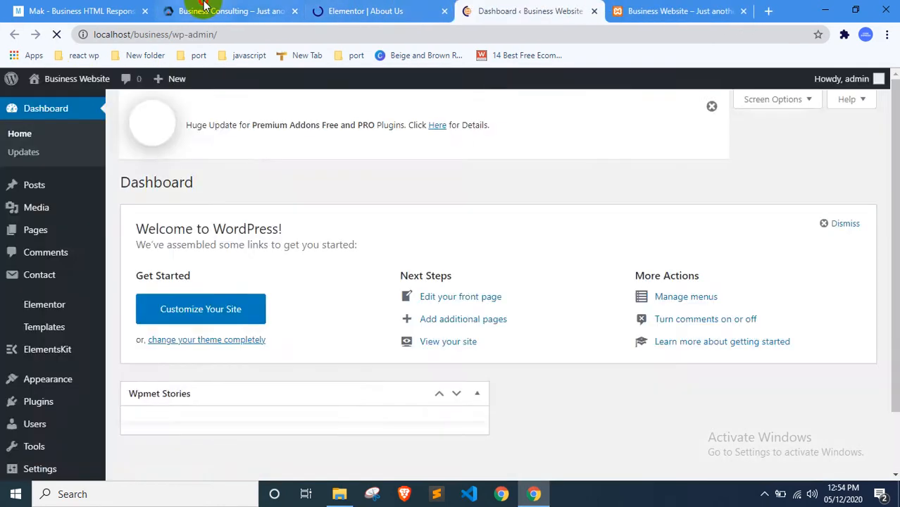
Open the About us page of the Avantage Business Consulting demo site as a layout reference
{"action": "left_click", "coordinate": [225, 11]}
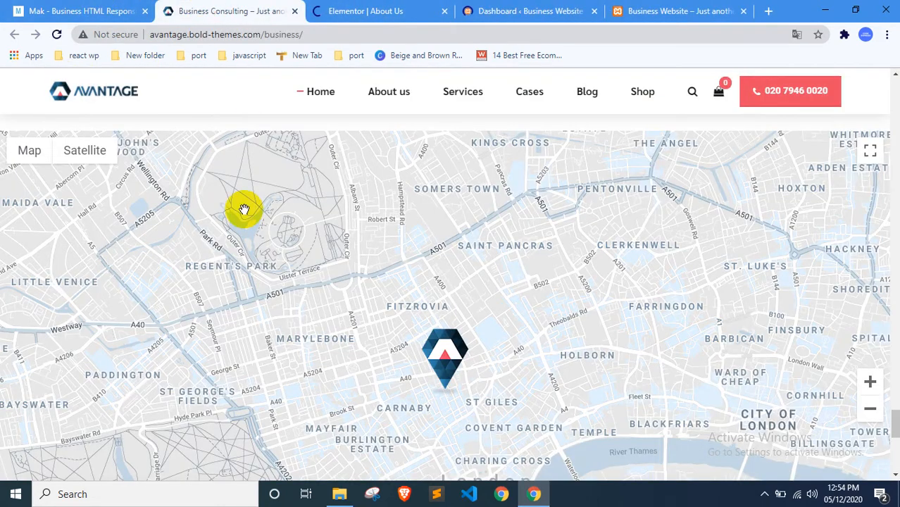
{"action": "scroll", "coordinate": [244, 209], "scroll_direction": "up", "scroll_amount": 10}
{"action": "mouse_move", "coordinate": [387, 93]}
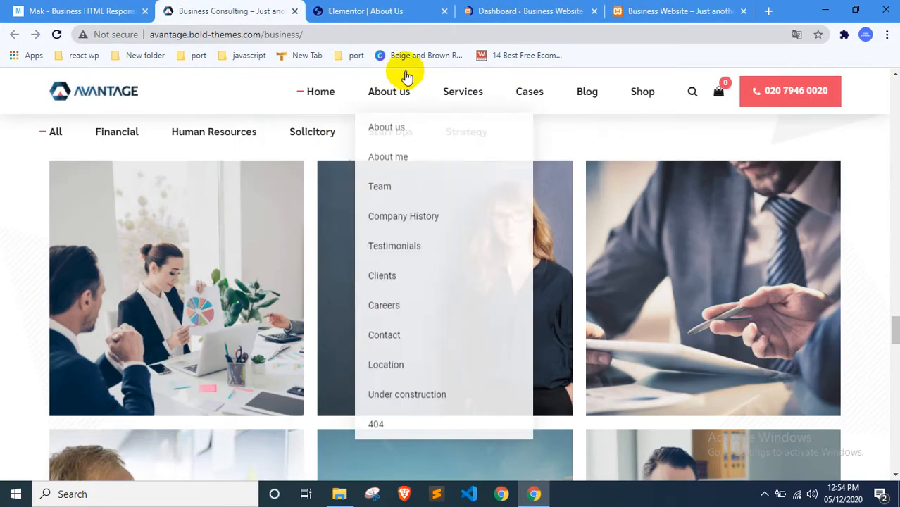
{"action": "left_click", "coordinate": [385, 127]}
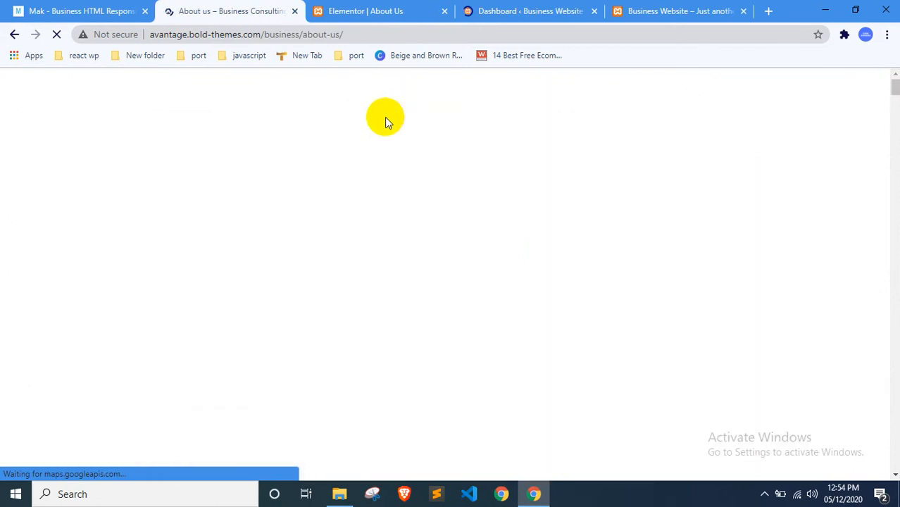
Examine the demo's About us layout: vision text columns, image carousel, team cards and client logos
{"action": "scroll", "coordinate": [222, 246], "scroll_direction": "down", "scroll_amount": 2}
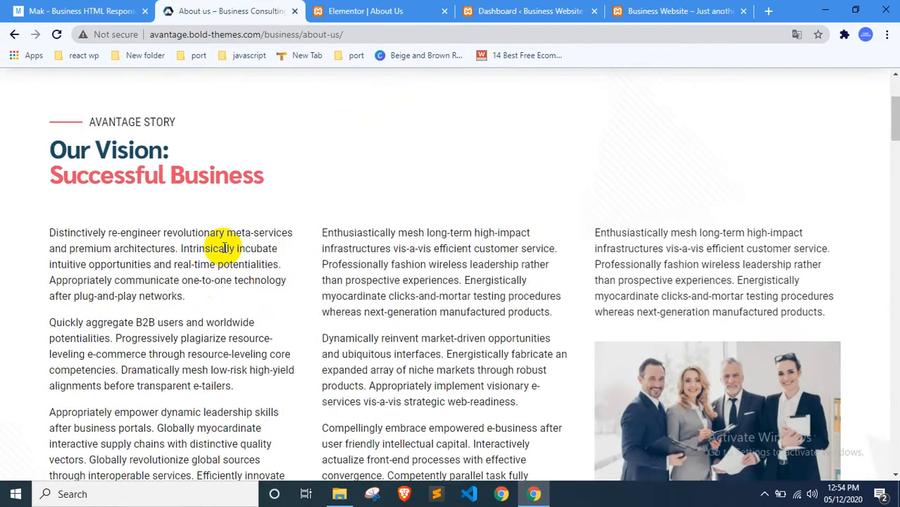
{"action": "scroll", "coordinate": [249, 211], "scroll_direction": "down", "scroll_amount": 10}
{"action": "scroll", "coordinate": [250, 211], "scroll_direction": "up", "scroll_amount": 1}
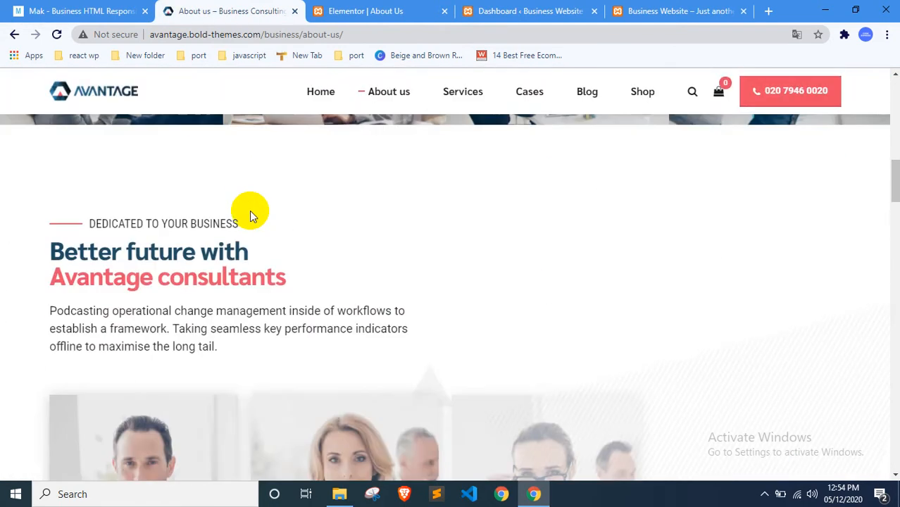
{"action": "scroll", "coordinate": [249, 211], "scroll_direction": "up", "scroll_amount": 4}
{"action": "scroll", "coordinate": [210, 240], "scroll_direction": "down", "scroll_amount": 5}
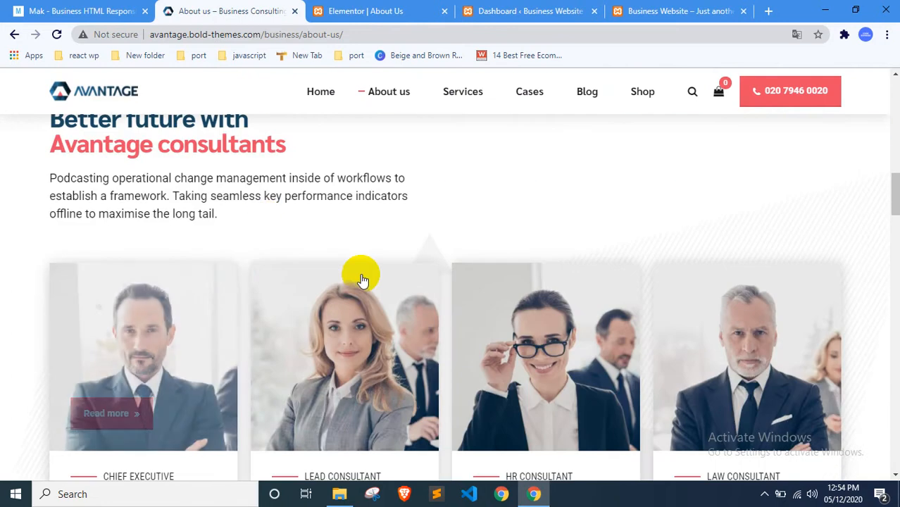
{"action": "scroll", "coordinate": [304, 276], "scroll_direction": "down", "scroll_amount": 6}
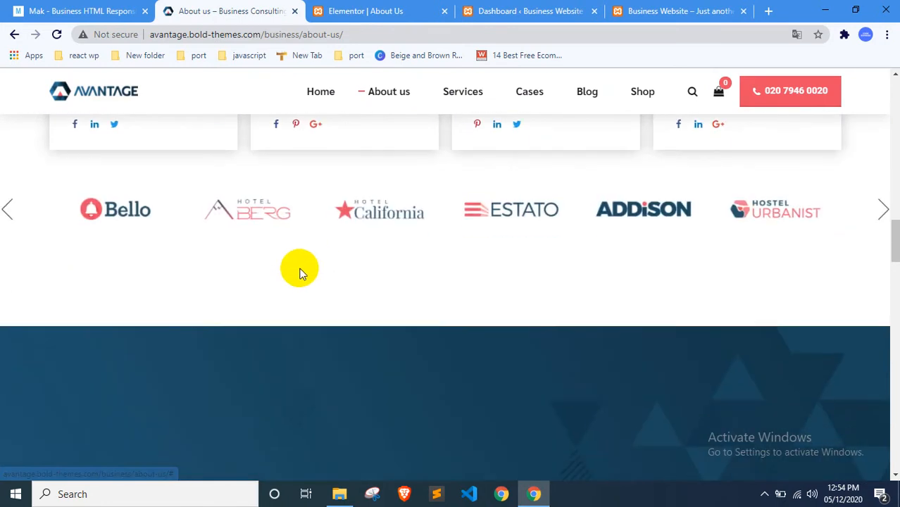
{"action": "scroll", "coordinate": [301, 275], "scroll_direction": "up", "scroll_amount": 3}
{"action": "scroll", "coordinate": [297, 264], "scroll_direction": "up", "scroll_amount": 9}
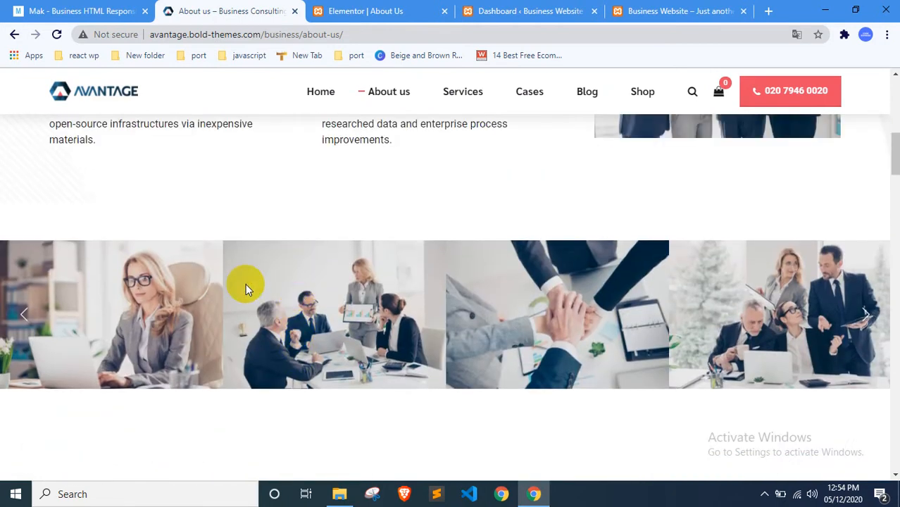
{"action": "scroll", "coordinate": [431, 338], "scroll_direction": "up", "scroll_amount": 3}
{"action": "scroll", "coordinate": [436, 316], "scroll_direction": "down", "scroll_amount": 3}
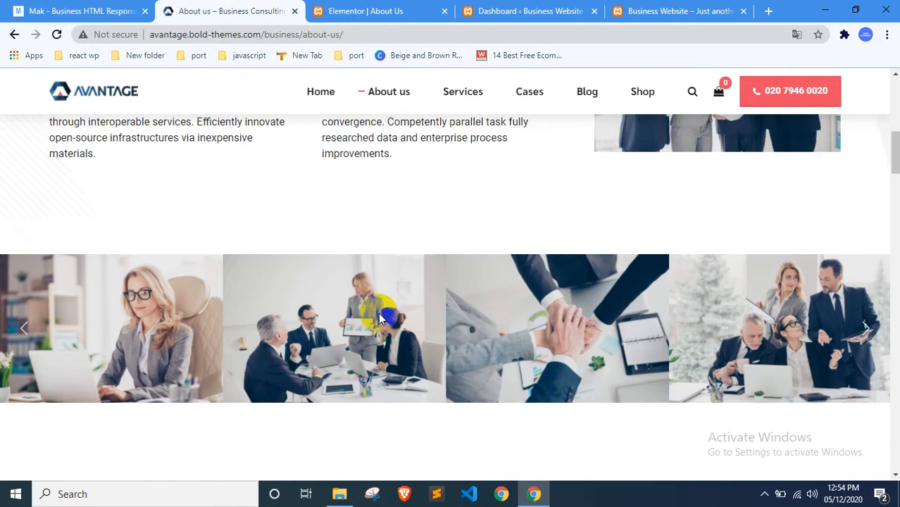
{"action": "scroll", "coordinate": [487, 292], "scroll_direction": "up", "scroll_amount": 5}
{"action": "scroll", "coordinate": [431, 295], "scroll_direction": "up", "scroll_amount": 2}
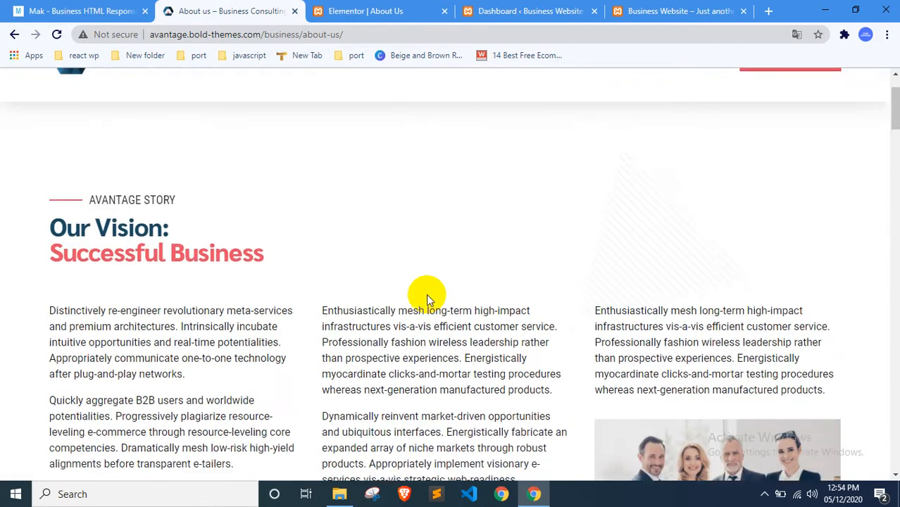
{"action": "scroll", "coordinate": [426, 422], "scroll_direction": "down", "scroll_amount": 4}
{"action": "scroll", "coordinate": [210, 304], "scroll_direction": "up", "scroll_amount": 4}
{"action": "scroll", "coordinate": [212, 303], "scroll_direction": "down", "scroll_amount": 2}
{"action": "scroll", "coordinate": [236, 282], "scroll_direction": "up", "scroll_amount": 4}
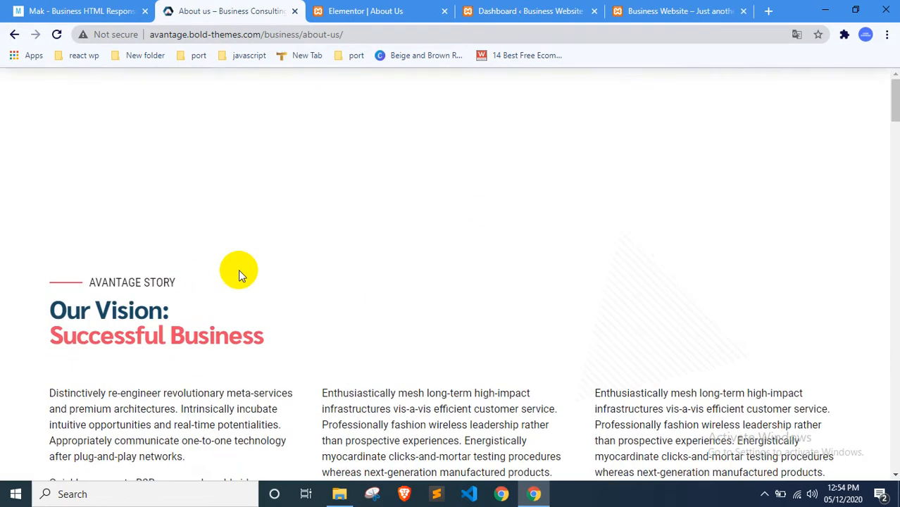
Place the WordPress dashboard tab ahead of the About Us editor tab and return to the About Us editor
{"action": "left_click", "coordinate": [515, 8]}
{"action": "left_click", "coordinate": [634, 10]}
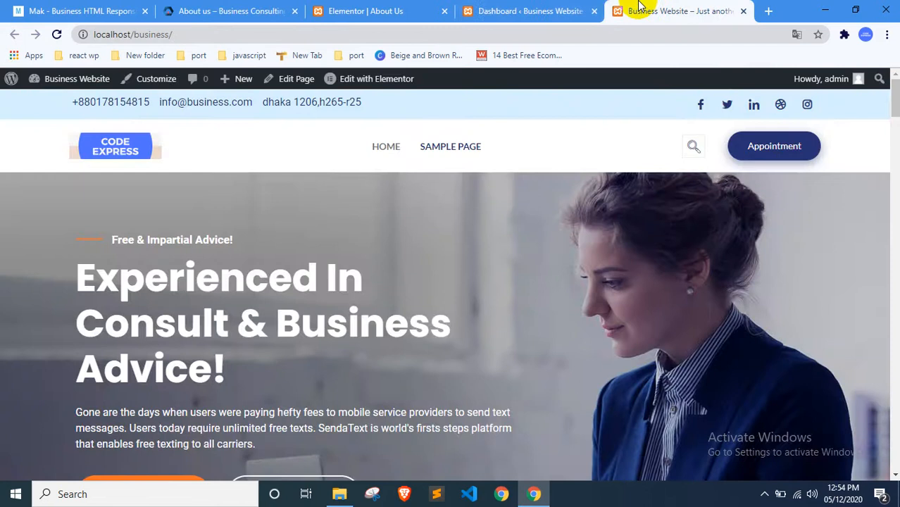
{"action": "left_click", "coordinate": [554, 9]}
{"action": "left_click", "coordinate": [491, 9]}
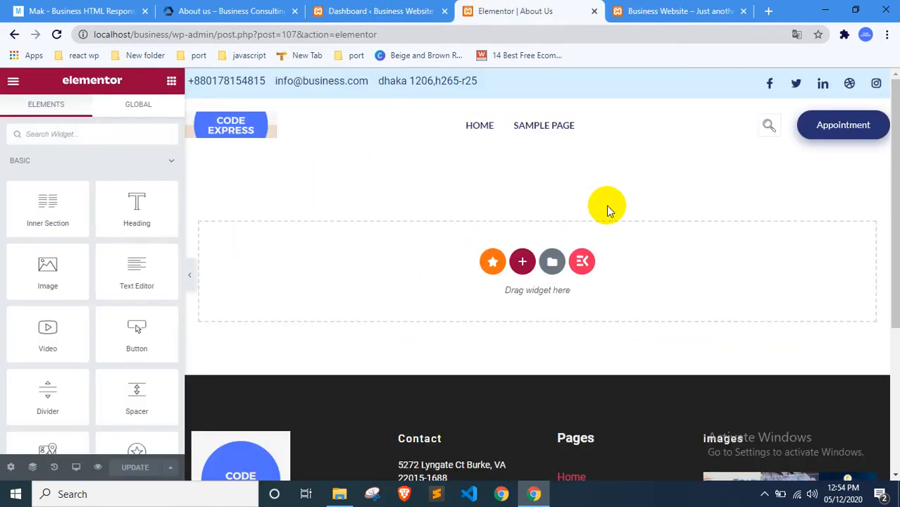
Open the ElementsKit template library's ready-made sections and look through the list of section categories
{"action": "left_click", "coordinate": [583, 260]}
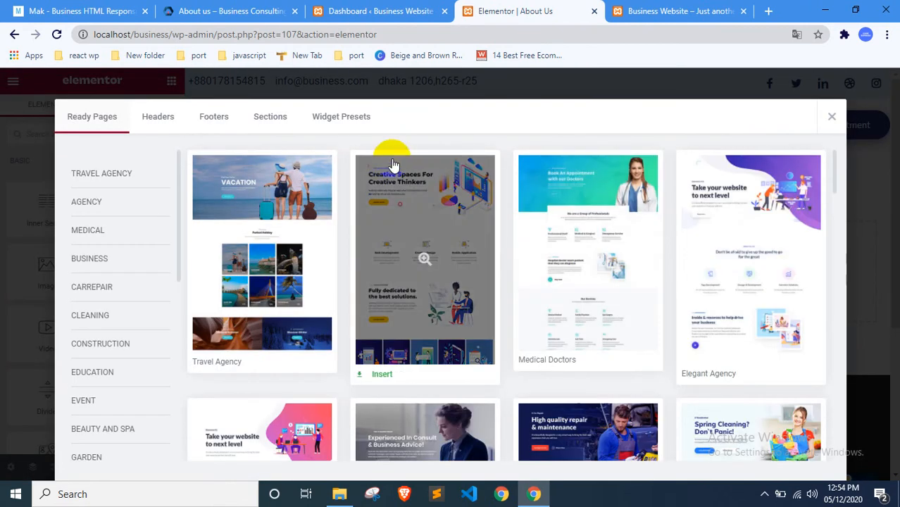
{"action": "left_click", "coordinate": [368, 123]}
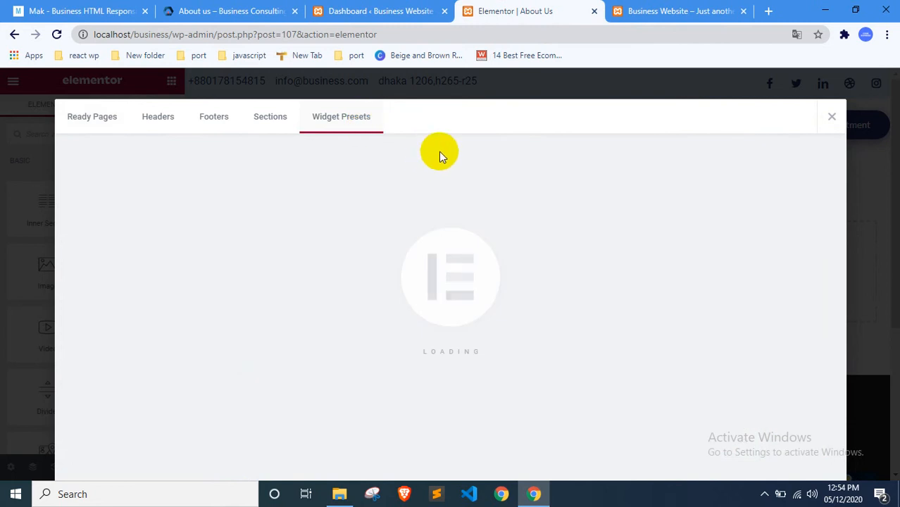
{"action": "left_click", "coordinate": [275, 121]}
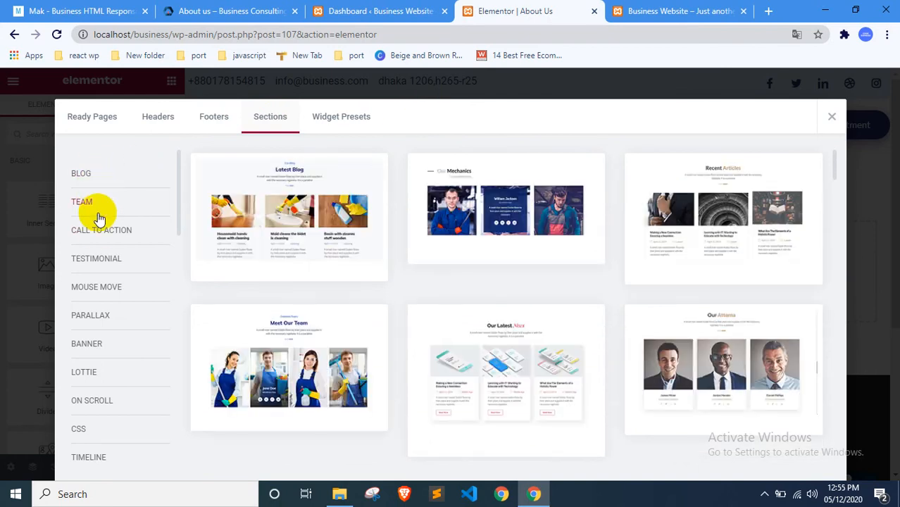
{"action": "scroll", "coordinate": [111, 295], "scroll_direction": "down", "scroll_amount": 1}
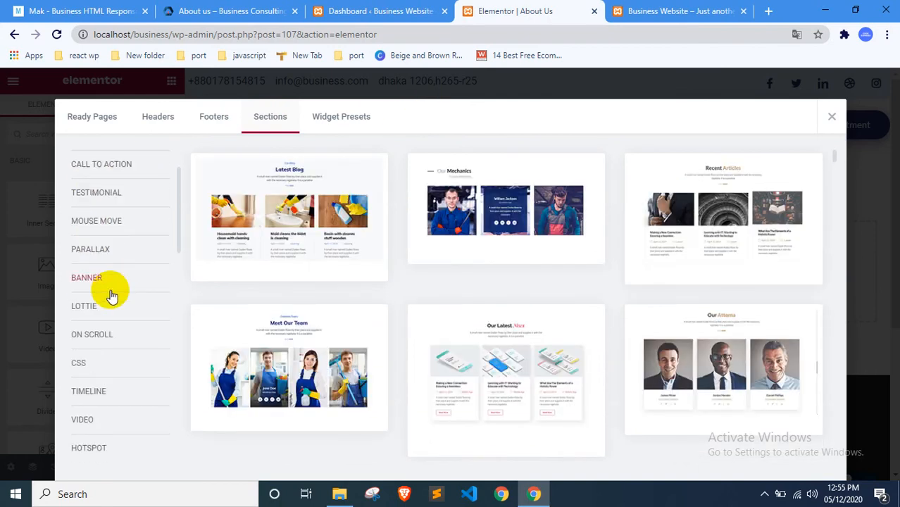
{"action": "scroll", "coordinate": [112, 273], "scroll_direction": "down", "scroll_amount": 3}
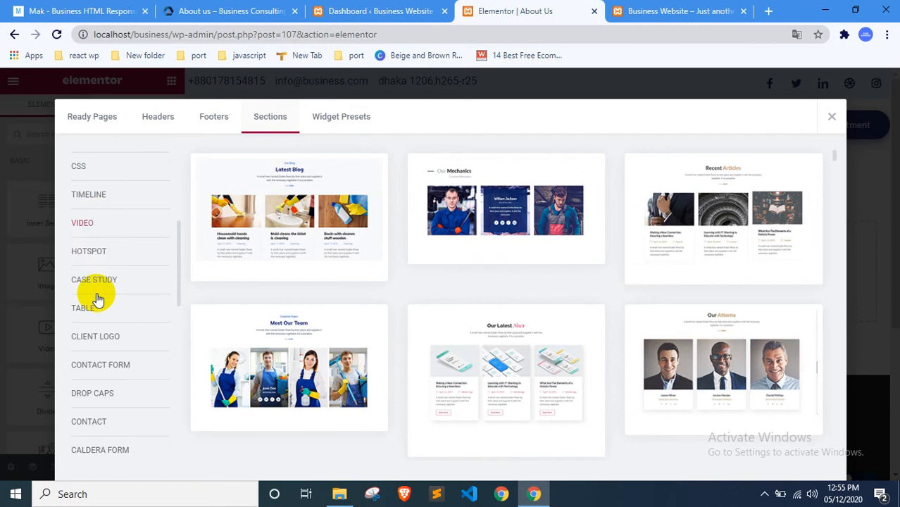
{"action": "scroll", "coordinate": [113, 257], "scroll_direction": "down", "scroll_amount": 1}
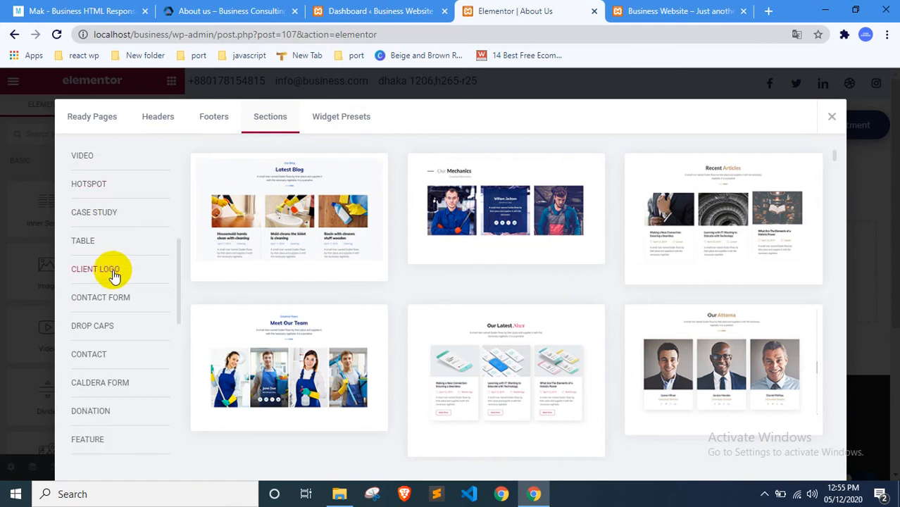
{"action": "scroll", "coordinate": [115, 276], "scroll_direction": "down", "scroll_amount": 2}
{"action": "scroll", "coordinate": [115, 275], "scroll_direction": "down", "scroll_amount": 2}
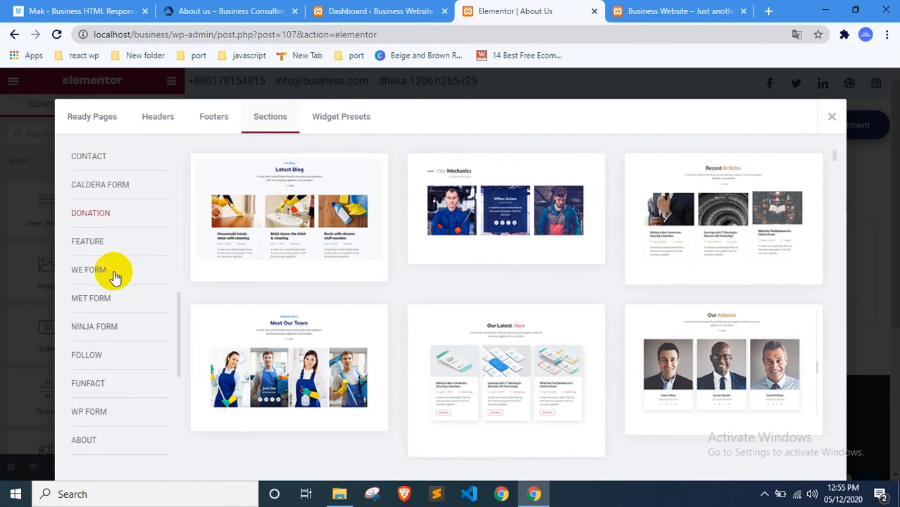
{"action": "scroll", "coordinate": [115, 276], "scroll_direction": "down", "scroll_amount": 2}
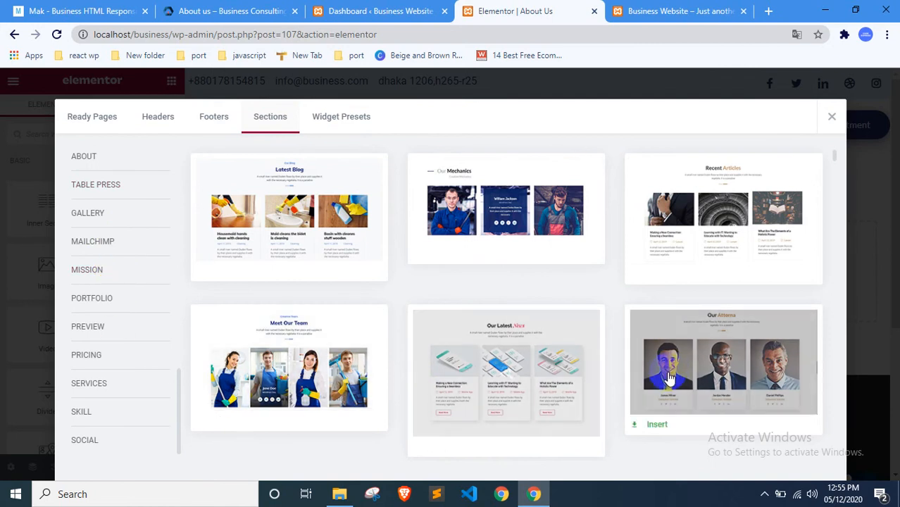
Browse the ElementsKit section templates for team, about, mission, client logo and banner layouts suited to the About Us page, and close the library
{"action": "scroll", "coordinate": [423, 222], "scroll_direction": "down", "scroll_amount": 2}
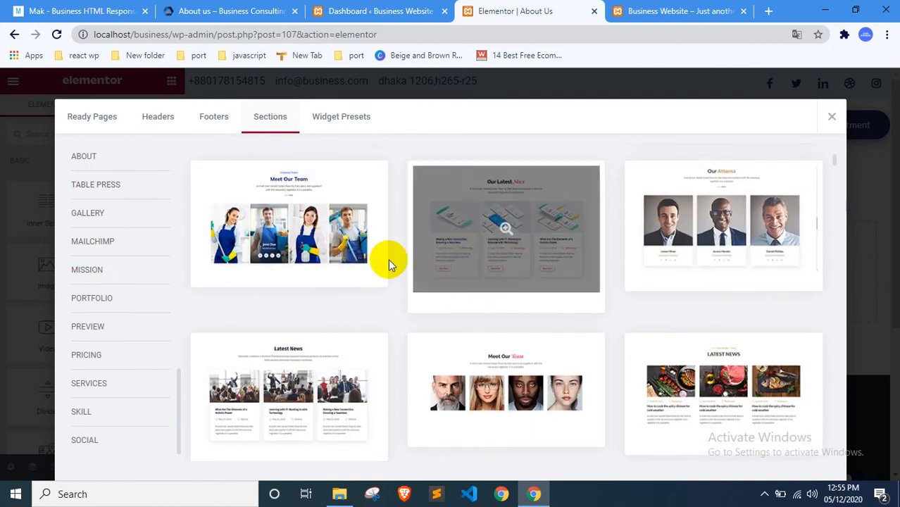
{"action": "scroll", "coordinate": [388, 262], "scroll_direction": "down", "scroll_amount": 3}
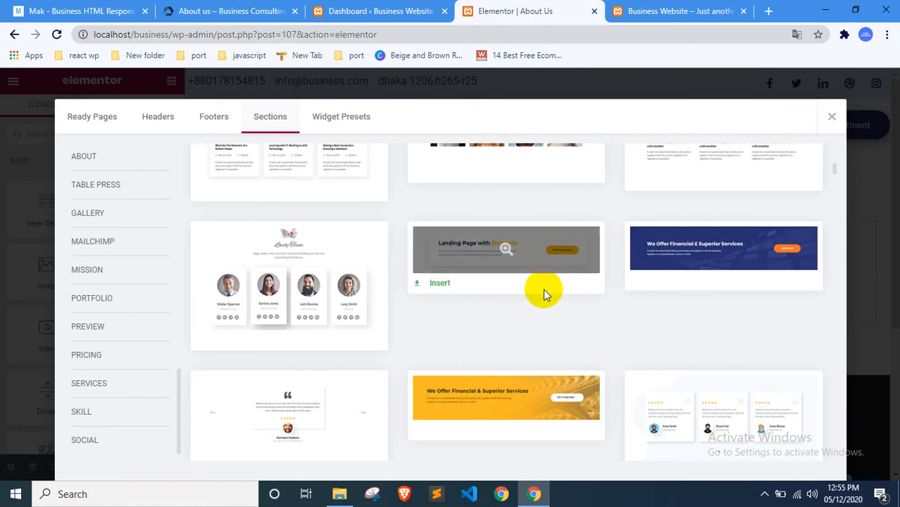
{"action": "scroll", "coordinate": [652, 310], "scroll_direction": "down", "scroll_amount": 1}
{"action": "scroll", "coordinate": [648, 307], "scroll_direction": "down", "scroll_amount": 3}
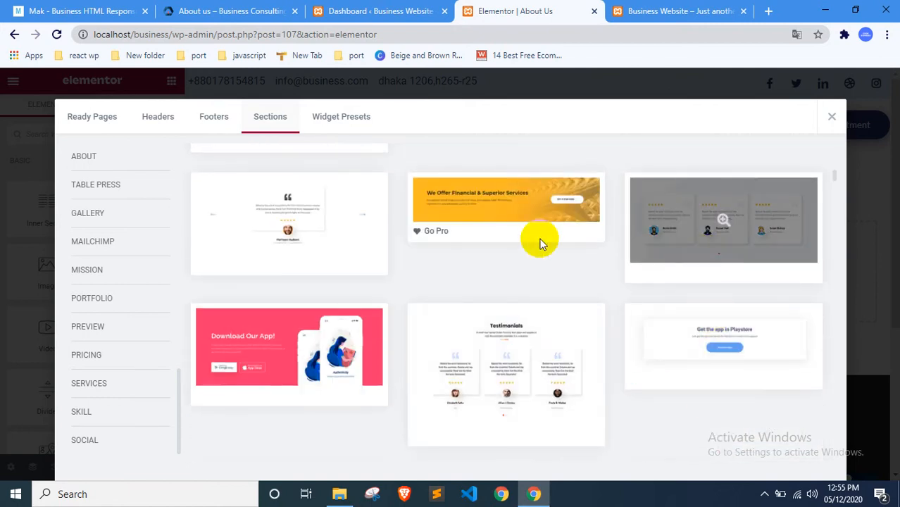
{"action": "scroll", "coordinate": [275, 253], "scroll_direction": "down", "scroll_amount": 3}
{"action": "scroll", "coordinate": [275, 249], "scroll_direction": "down", "scroll_amount": 2}
{"action": "scroll", "coordinate": [525, 282], "scroll_direction": "down", "scroll_amount": 3}
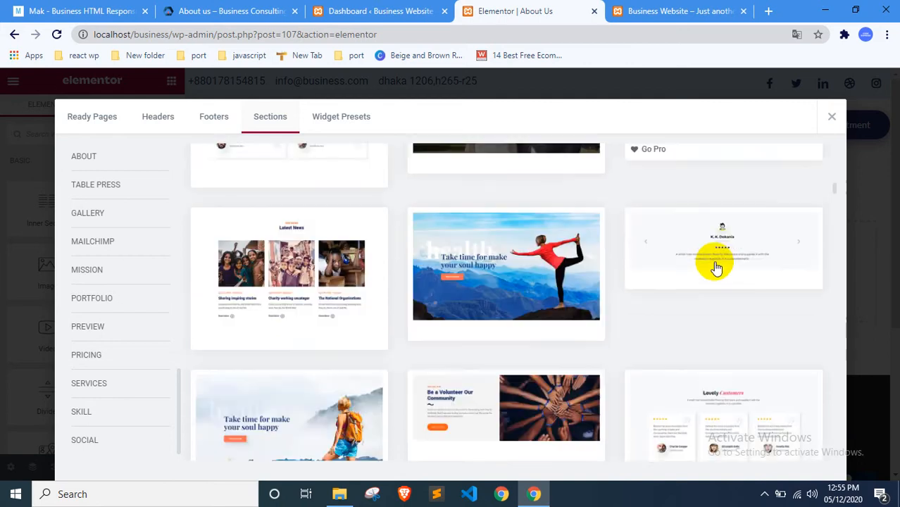
{"action": "scroll", "coordinate": [367, 221], "scroll_direction": "down", "scroll_amount": 3}
{"action": "scroll", "coordinate": [288, 320], "scroll_direction": "down", "scroll_amount": 3}
{"action": "scroll", "coordinate": [546, 287], "scroll_direction": "down", "scroll_amount": 3}
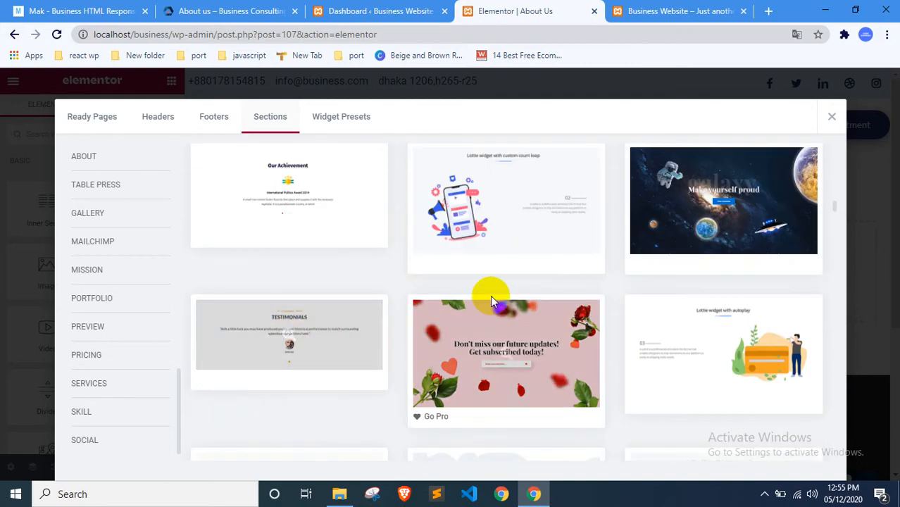
{"action": "scroll", "coordinate": [707, 306], "scroll_direction": "down", "scroll_amount": 3}
{"action": "scroll", "coordinate": [558, 291], "scroll_direction": "down", "scroll_amount": 2}
{"action": "scroll", "coordinate": [332, 318], "scroll_direction": "down", "scroll_amount": 3}
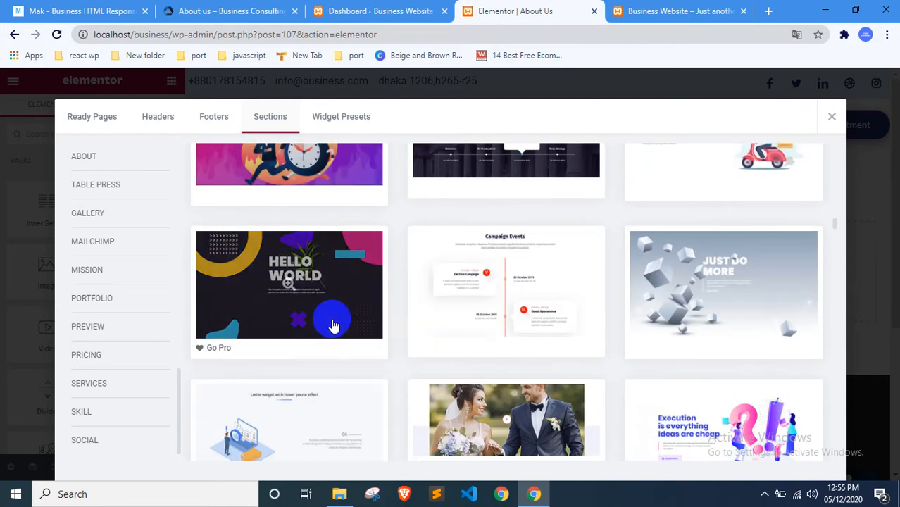
{"action": "scroll", "coordinate": [656, 266], "scroll_direction": "down", "scroll_amount": 3}
{"action": "scroll", "coordinate": [659, 260], "scroll_direction": "down", "scroll_amount": 2}
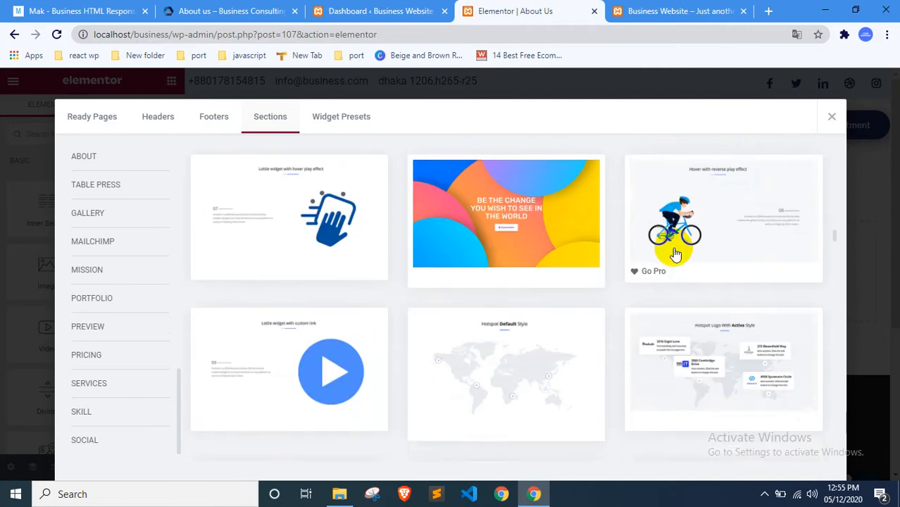
{"action": "scroll", "coordinate": [634, 259], "scroll_direction": "up", "scroll_amount": 1}
{"action": "scroll", "coordinate": [533, 251], "scroll_direction": "down", "scroll_amount": 3}
{"action": "scroll", "coordinate": [506, 259], "scroll_direction": "down", "scroll_amount": 10}
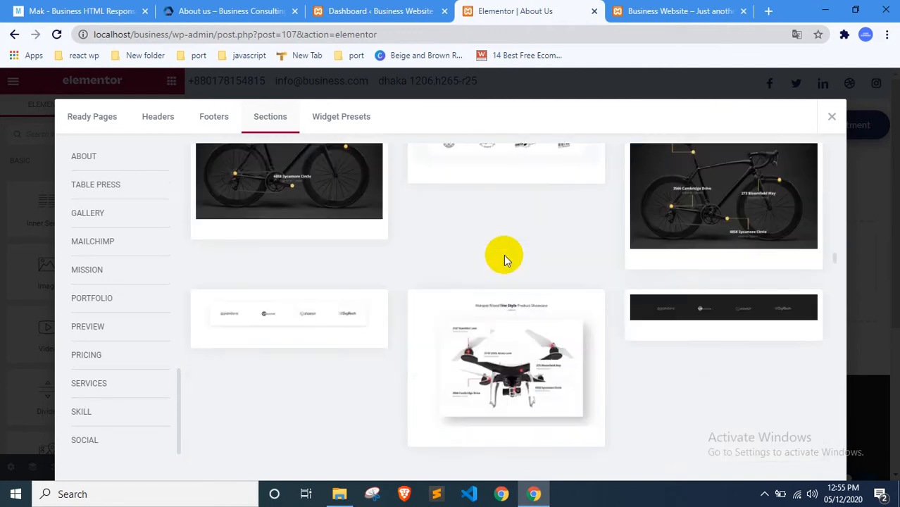
{"action": "scroll", "coordinate": [506, 257], "scroll_direction": "down", "scroll_amount": 4}
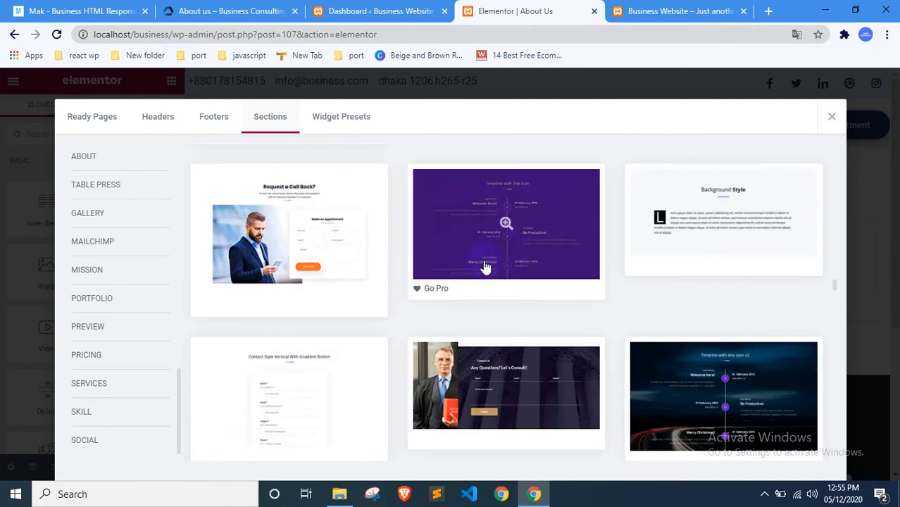
{"action": "scroll", "coordinate": [352, 277], "scroll_direction": "down", "scroll_amount": 4}
{"action": "scroll", "coordinate": [683, 253], "scroll_direction": "up", "scroll_amount": 2}
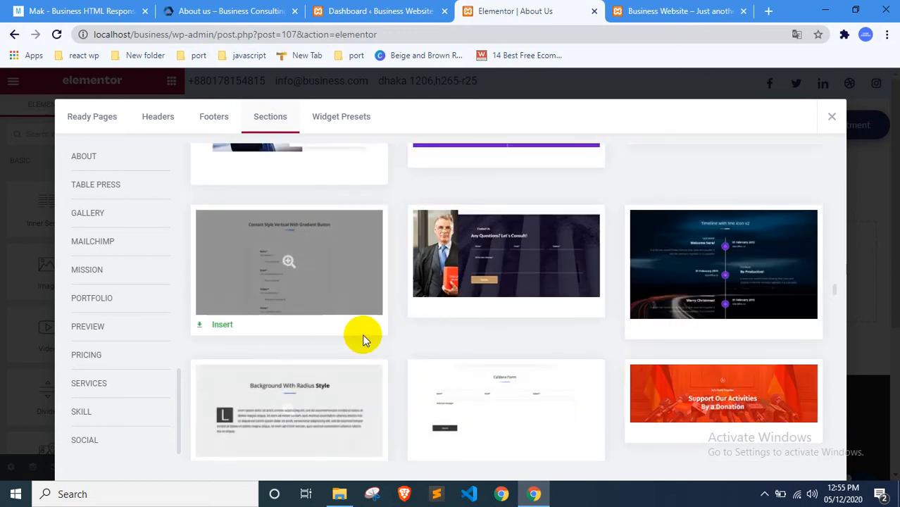
{"action": "scroll", "coordinate": [361, 334], "scroll_direction": "down", "scroll_amount": 3}
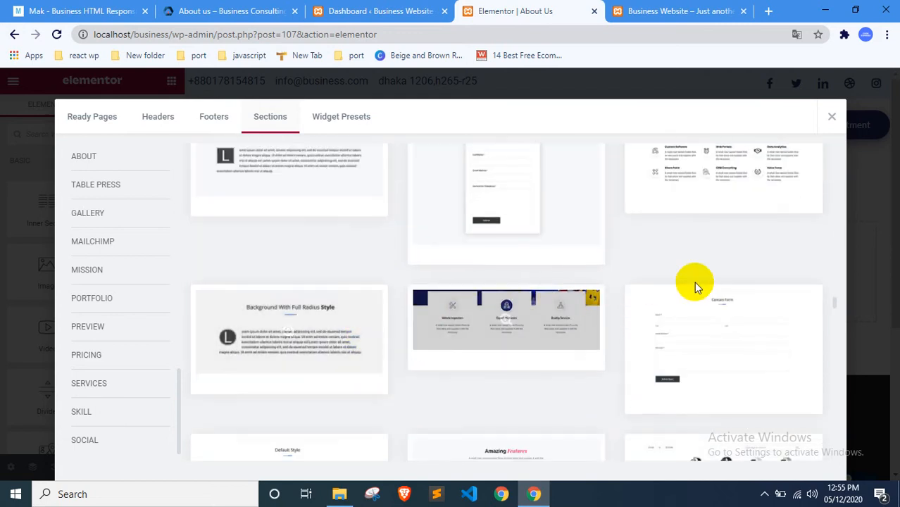
{"action": "scroll", "coordinate": [693, 284], "scroll_direction": "down", "scroll_amount": 6}
{"action": "scroll", "coordinate": [696, 285], "scroll_direction": "down", "scroll_amount": 10}
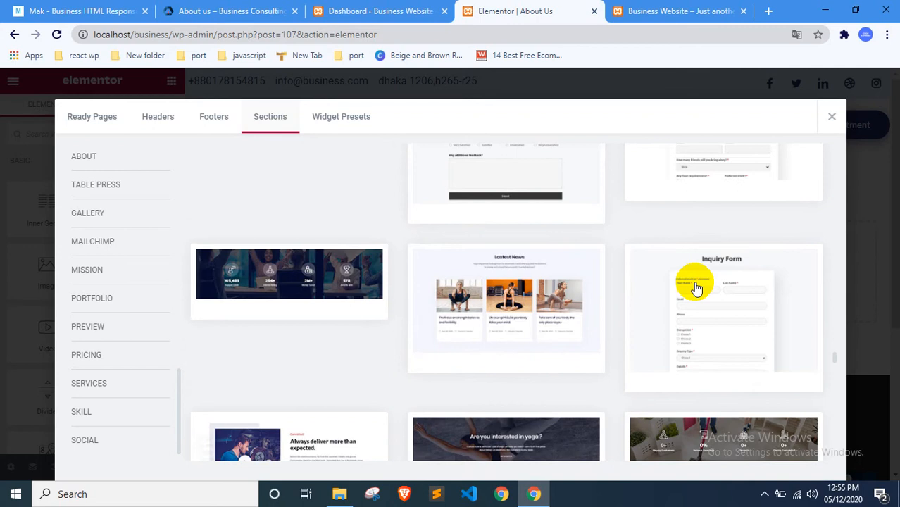
{"action": "scroll", "coordinate": [694, 283], "scroll_direction": "down", "scroll_amount": 2}
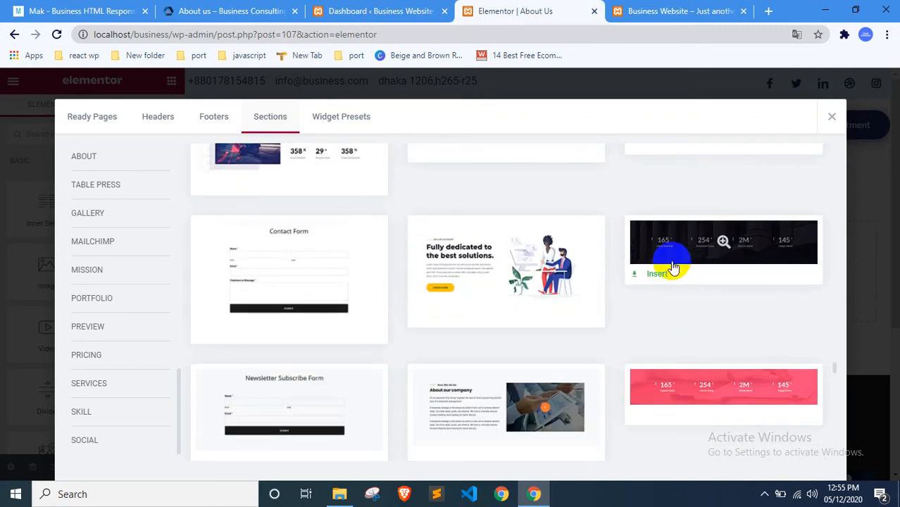
{"action": "scroll", "coordinate": [673, 268], "scroll_direction": "up", "scroll_amount": 4}
{"action": "scroll", "coordinate": [369, 290], "scroll_direction": "down", "scroll_amount": 5}
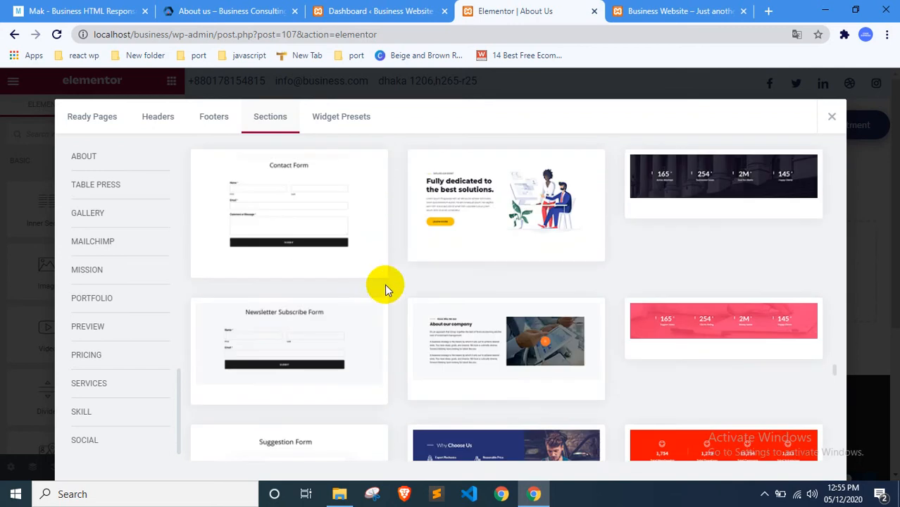
{"action": "scroll", "coordinate": [726, 214], "scroll_direction": "down", "scroll_amount": 5}
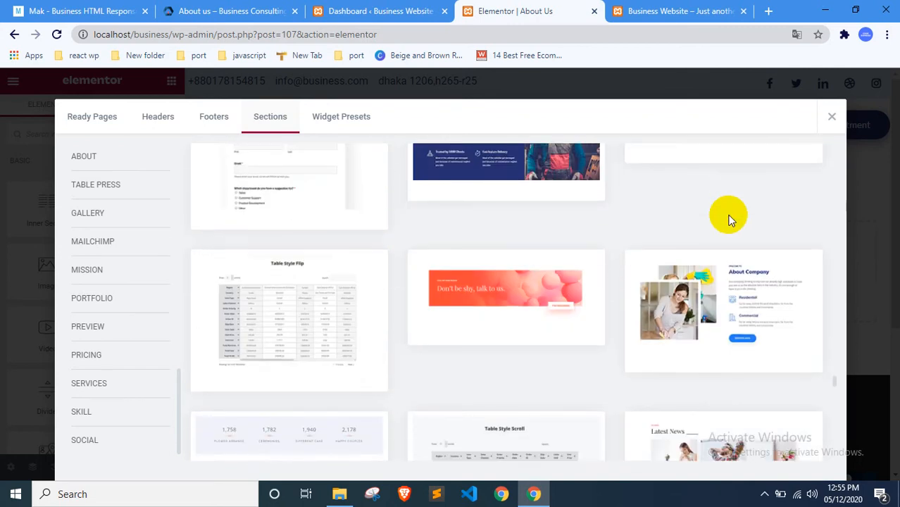
{"action": "scroll", "coordinate": [730, 220], "scroll_direction": "down", "scroll_amount": 3}
{"action": "scroll", "coordinate": [414, 275], "scroll_direction": "down", "scroll_amount": 10}
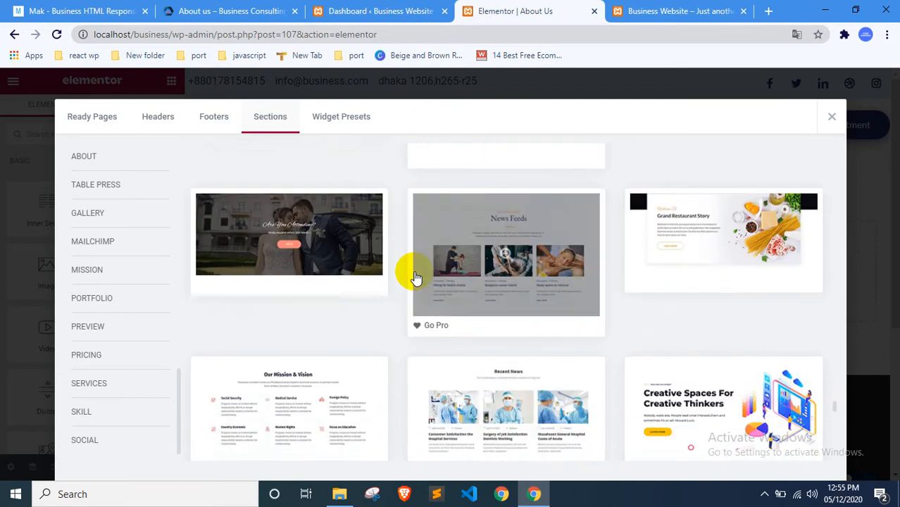
{"action": "scroll", "coordinate": [414, 274], "scroll_direction": "up", "scroll_amount": 2}
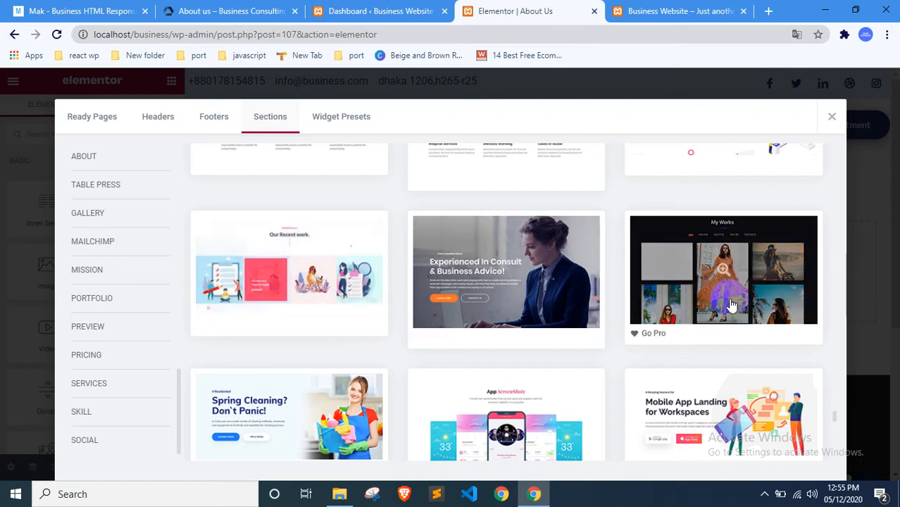
{"action": "scroll", "coordinate": [750, 281], "scroll_direction": "down", "scroll_amount": 3}
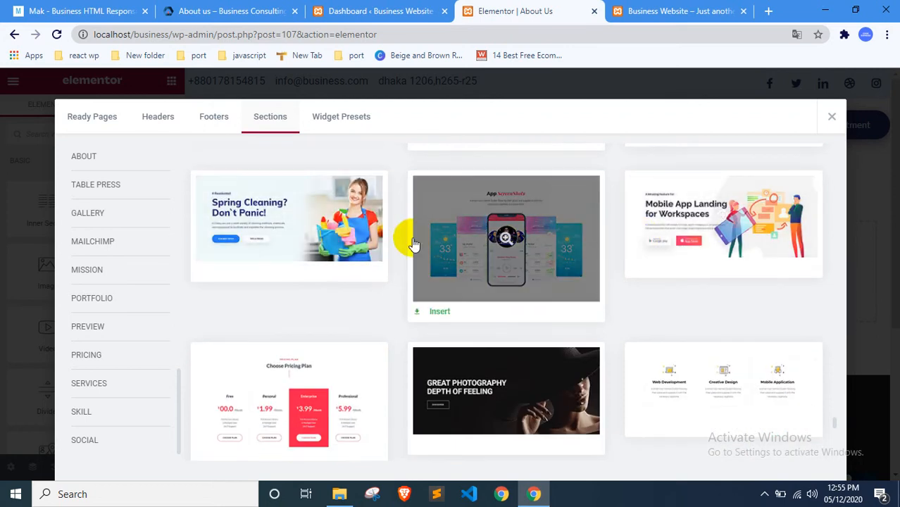
{"action": "scroll", "coordinate": [404, 240], "scroll_direction": "down", "scroll_amount": 3}
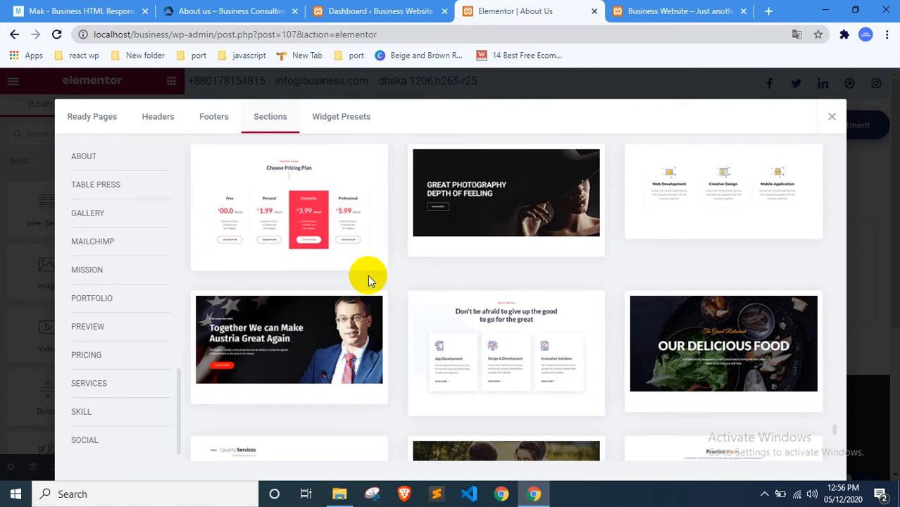
{"action": "scroll", "coordinate": [734, 346], "scroll_direction": "down", "scroll_amount": 2}
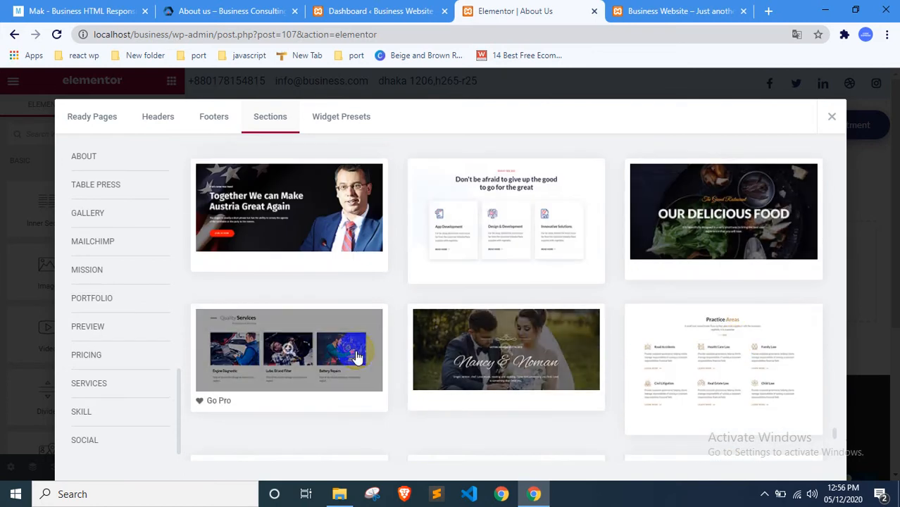
{"action": "scroll", "coordinate": [351, 354], "scroll_direction": "down", "scroll_amount": 4}
{"action": "scroll", "coordinate": [655, 292], "scroll_direction": "down", "scroll_amount": 4}
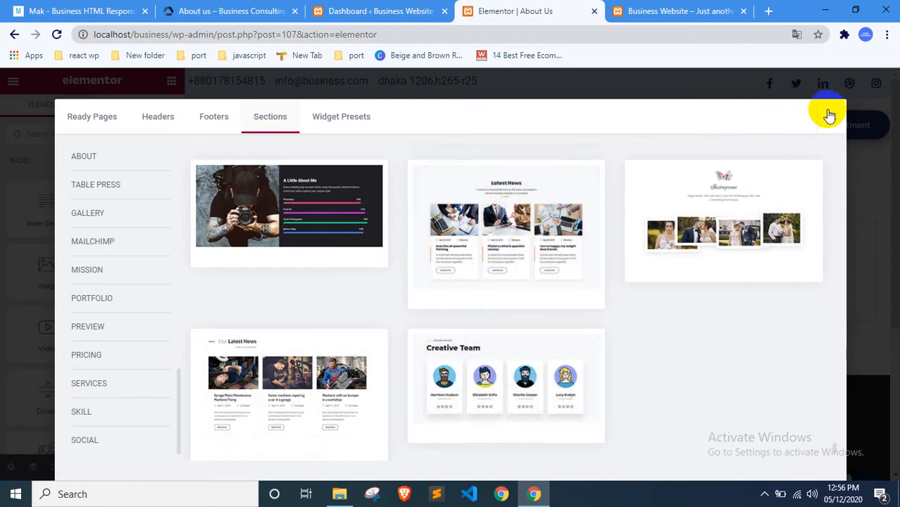
{"action": "left_click", "coordinate": [829, 115]}
Open the Premium Templates library and recheck the Avantage demo's vision text columns before returning to the About Us editor
{"action": "left_click", "coordinate": [492, 262]}
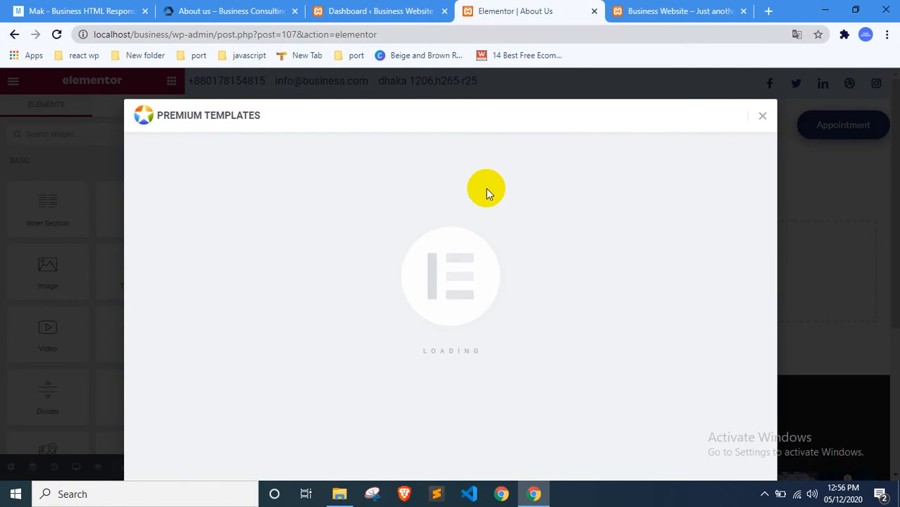
{"action": "left_click", "coordinate": [199, 9]}
{"action": "scroll", "coordinate": [252, 206], "scroll_direction": "down", "scroll_amount": 10}
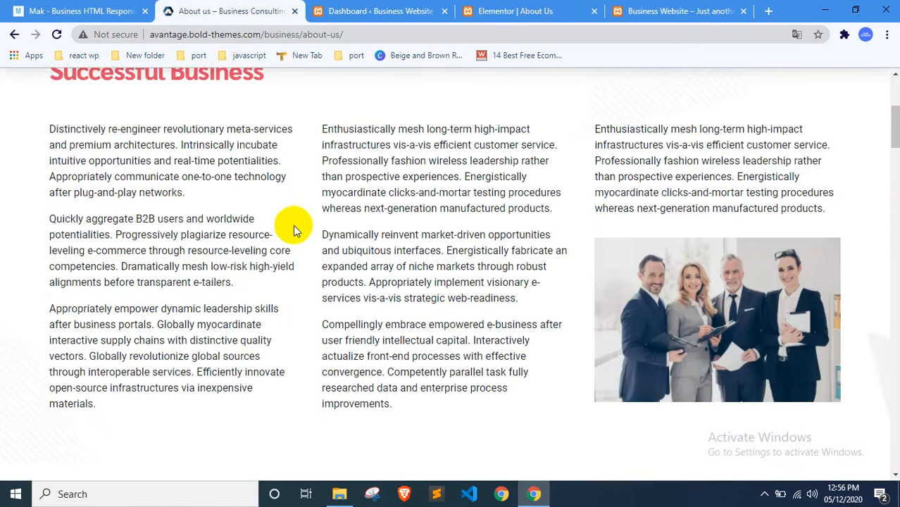
{"action": "scroll", "coordinate": [395, 227], "scroll_direction": "up", "scroll_amount": 2}
{"action": "left_click", "coordinate": [410, 10]}
{"action": "left_click", "coordinate": [515, 10]}
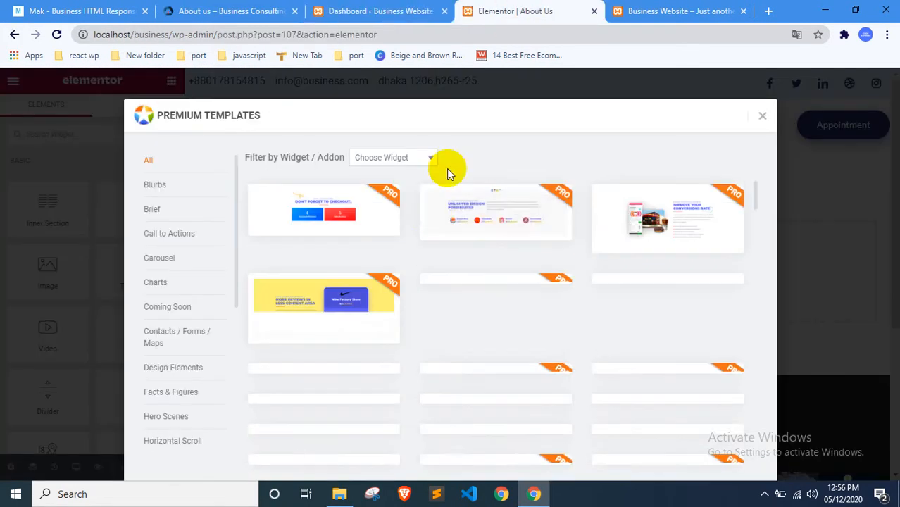
Browse the Premium Templates library and its widget filter list for ready-made sections suited to the About Us page
{"action": "left_click", "coordinate": [374, 162]}
{"action": "scroll", "coordinate": [387, 229], "scroll_direction": "down", "scroll_amount": 3}
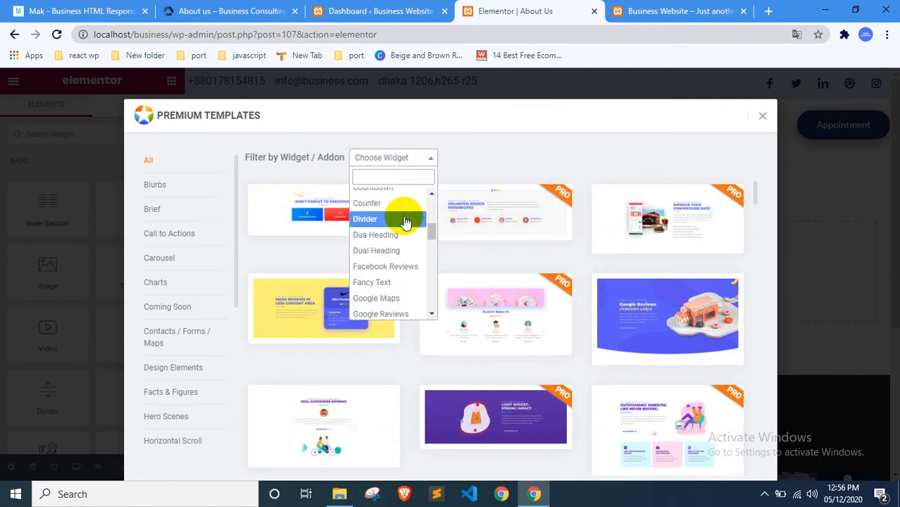
{"action": "left_click", "coordinate": [511, 145]}
{"action": "scroll", "coordinate": [568, 295], "scroll_direction": "down", "scroll_amount": 3}
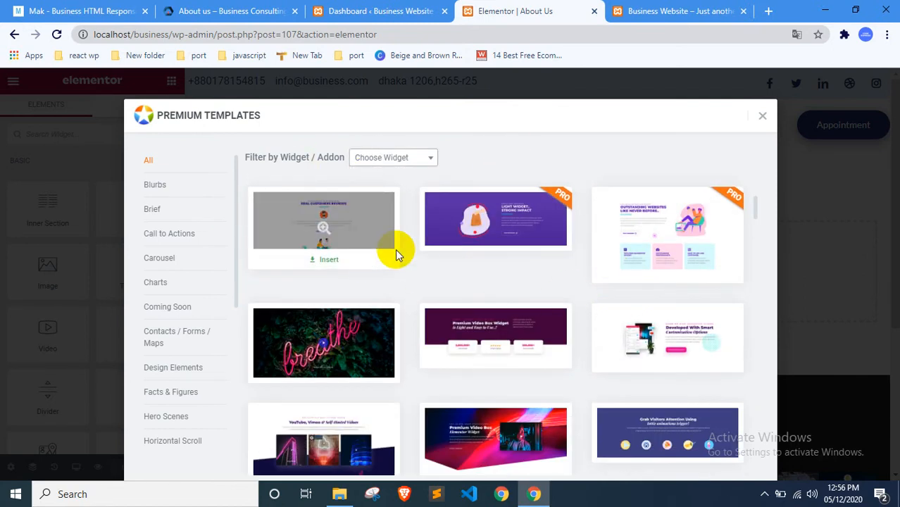
{"action": "scroll", "coordinate": [487, 259], "scroll_direction": "down", "scroll_amount": 3}
{"action": "scroll", "coordinate": [605, 249], "scroll_direction": "down", "scroll_amount": 3}
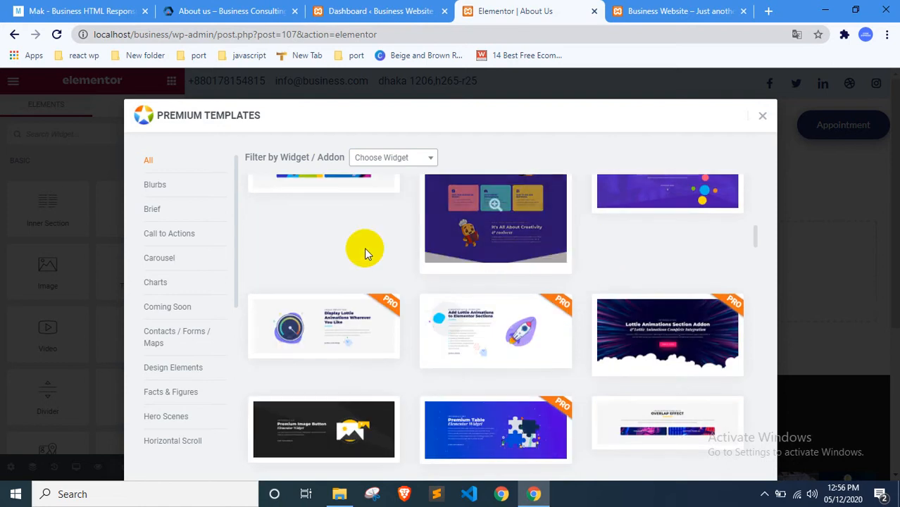
{"action": "scroll", "coordinate": [574, 234], "scroll_direction": "down", "scroll_amount": 10}
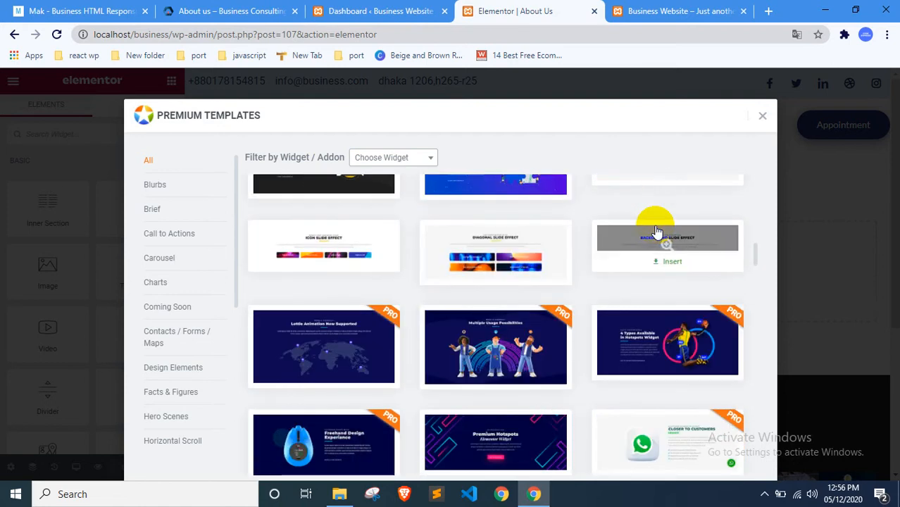
{"action": "scroll", "coordinate": [655, 233], "scroll_direction": "down", "scroll_amount": 6}
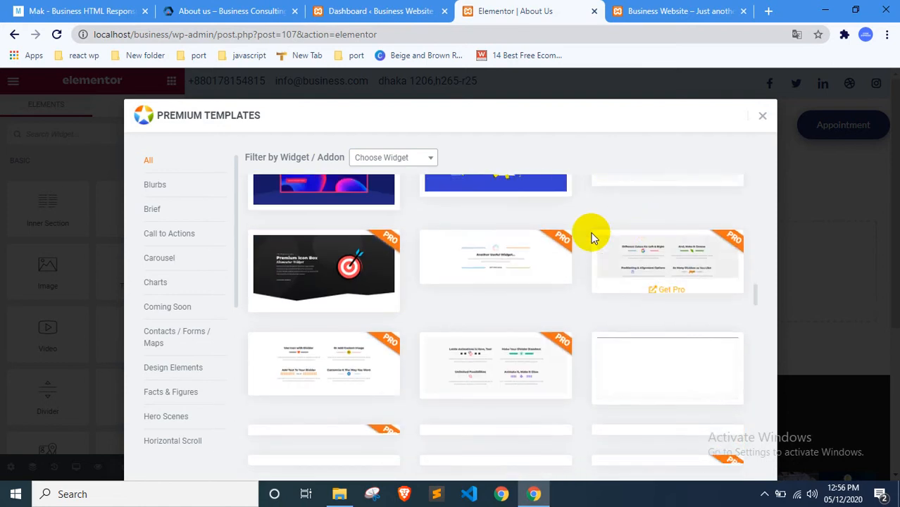
{"action": "scroll", "coordinate": [373, 261], "scroll_direction": "down", "scroll_amount": 3}
Find the "About our company" section on the live home page and open that page in Elementor in a separate tab
{"action": "left_click", "coordinate": [632, 11]}
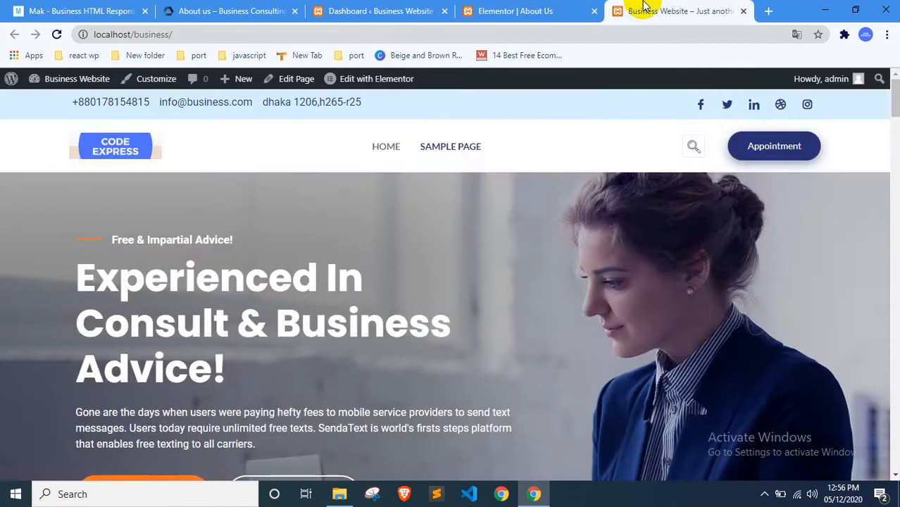
{"action": "scroll", "coordinate": [513, 224], "scroll_direction": "down", "scroll_amount": 3}
{"action": "scroll", "coordinate": [513, 223], "scroll_direction": "down", "scroll_amount": 8}
{"action": "scroll", "coordinate": [351, 237], "scroll_direction": "up", "scroll_amount": 2}
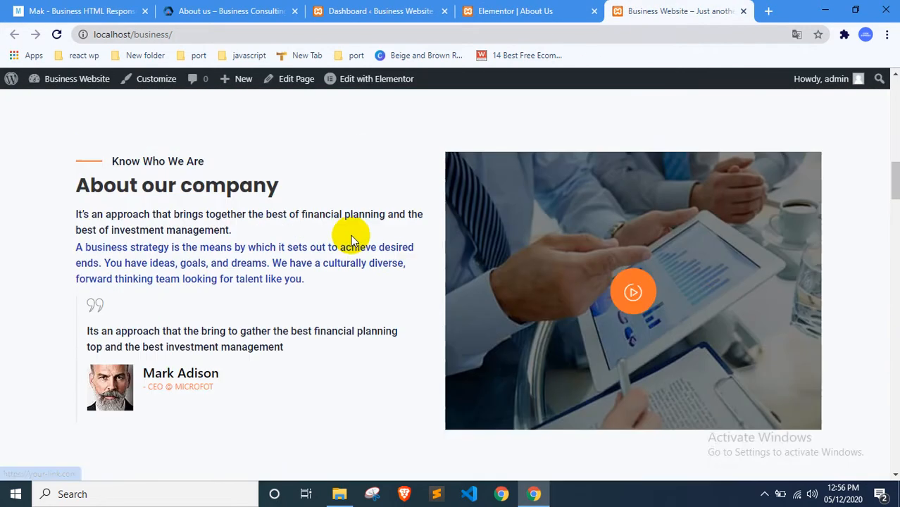
{"action": "left_click", "coordinate": [365, 78]}
{"action": "left_click", "coordinate": [717, 7]}
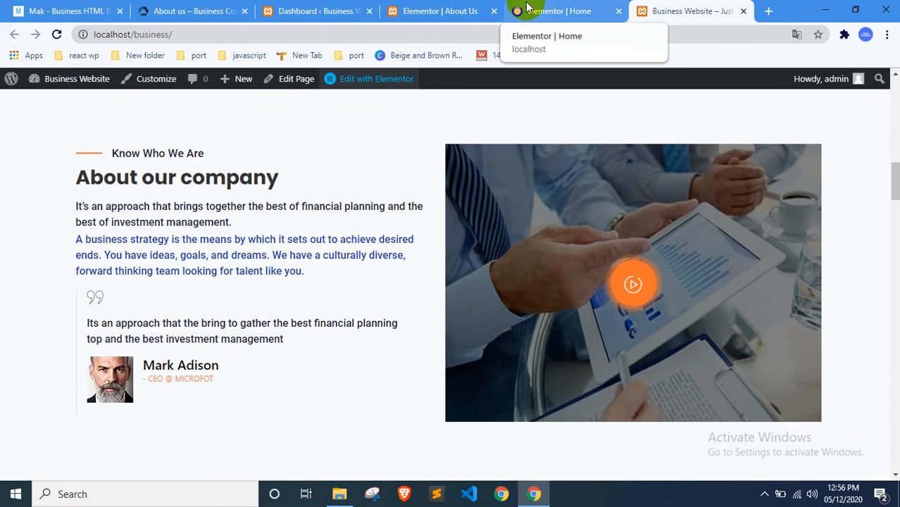
Close the Premium Templates library in the About Us editor and switch to the Home page editor
{"action": "left_click", "coordinate": [464, 9]}
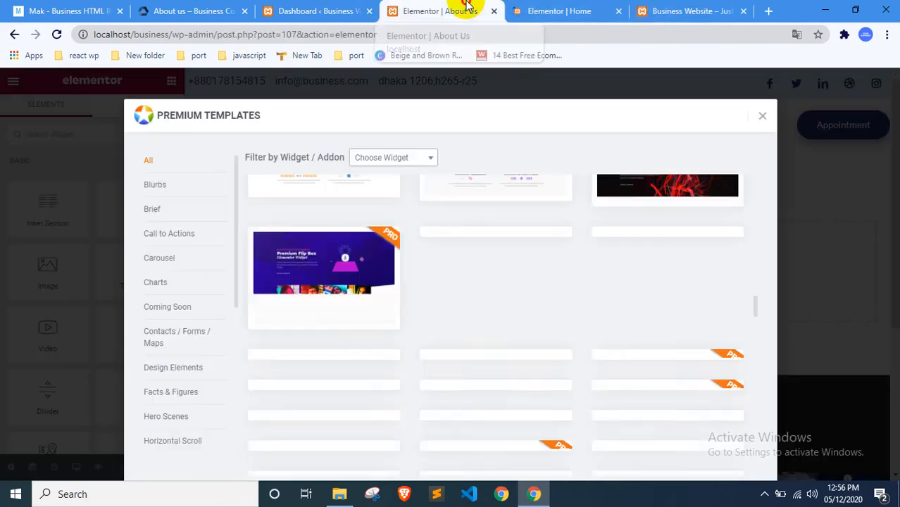
{"action": "left_click", "coordinate": [761, 115]}
{"action": "left_click", "coordinate": [566, 10]}
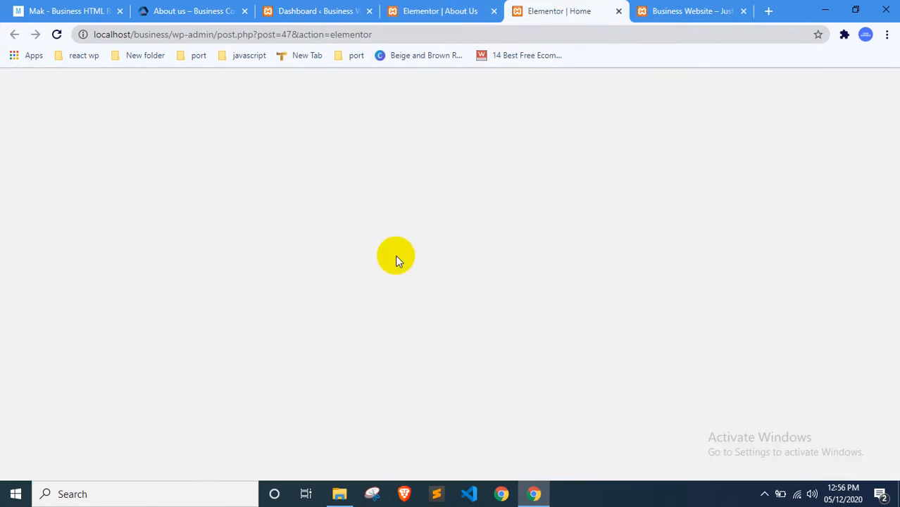
{"action": "left_click", "coordinate": [680, 11]}
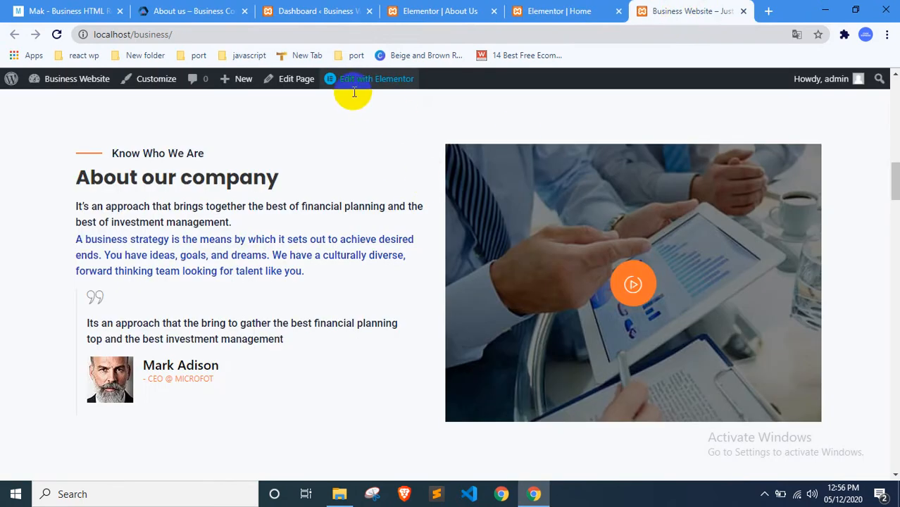
{"action": "left_click", "coordinate": [534, 10]}
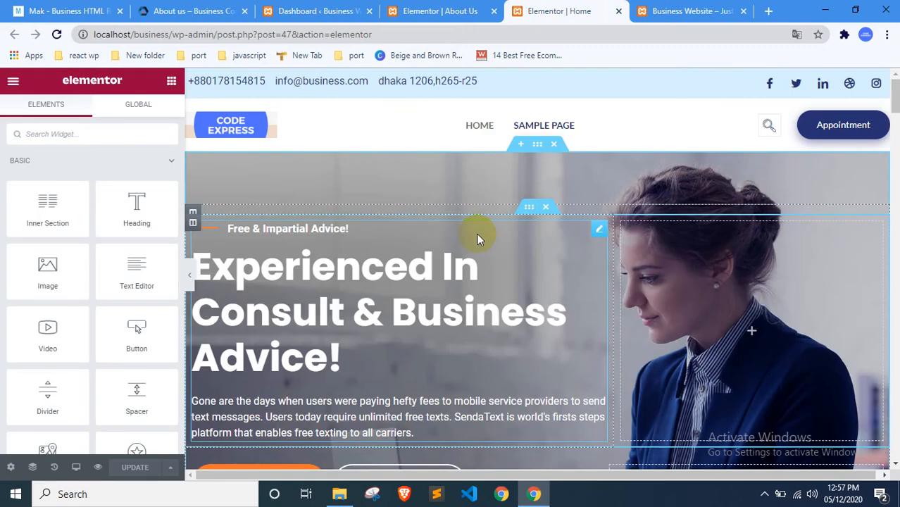
Copy the whole "About our company" section on the Home page
{"action": "scroll", "coordinate": [477, 233], "scroll_direction": "down", "scroll_amount": 12}
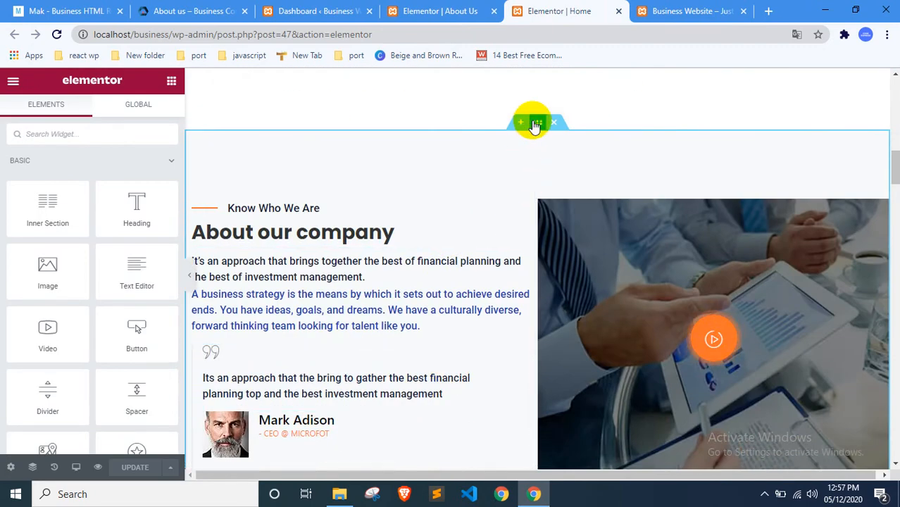
{"action": "right_click", "coordinate": [533, 139]}
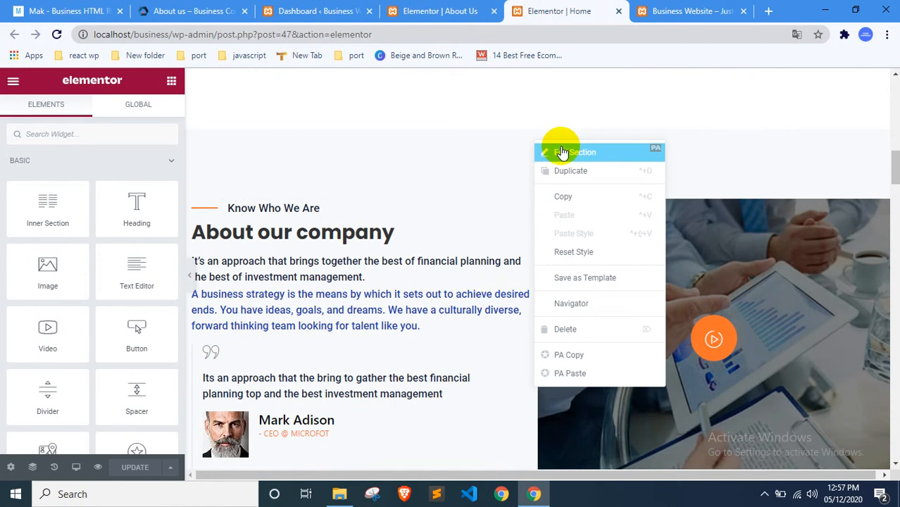
{"action": "left_click", "coordinate": [579, 197]}
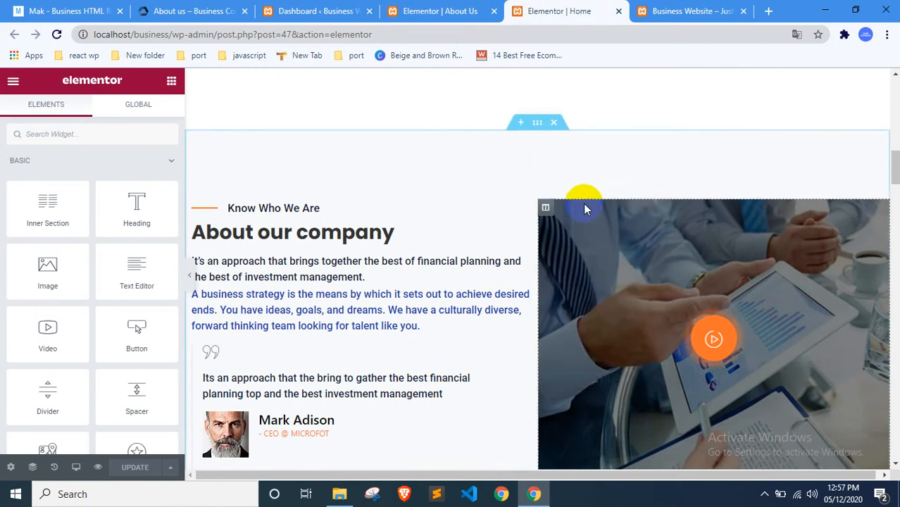
Add an empty single-column section to the About Us page and paste the copied section's style onto its column
{"action": "left_click", "coordinate": [471, 21]}
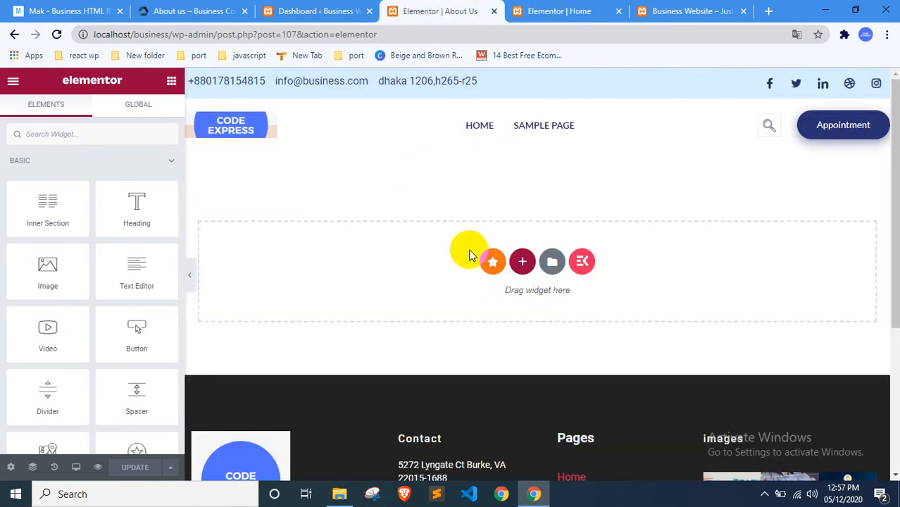
{"action": "right_click", "coordinate": [494, 172]}
{"action": "left_click", "coordinate": [458, 177]}
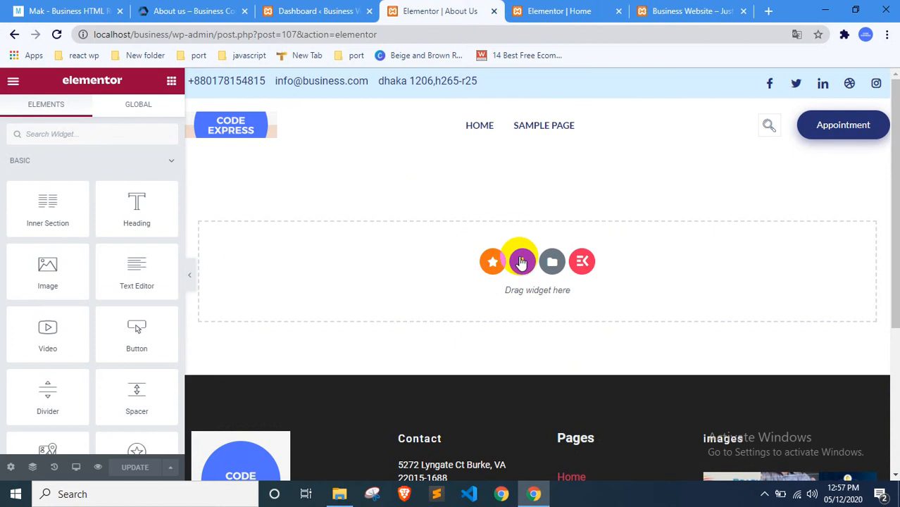
{"action": "left_click", "coordinate": [522, 262]}
{"action": "left_click", "coordinate": [357, 295]}
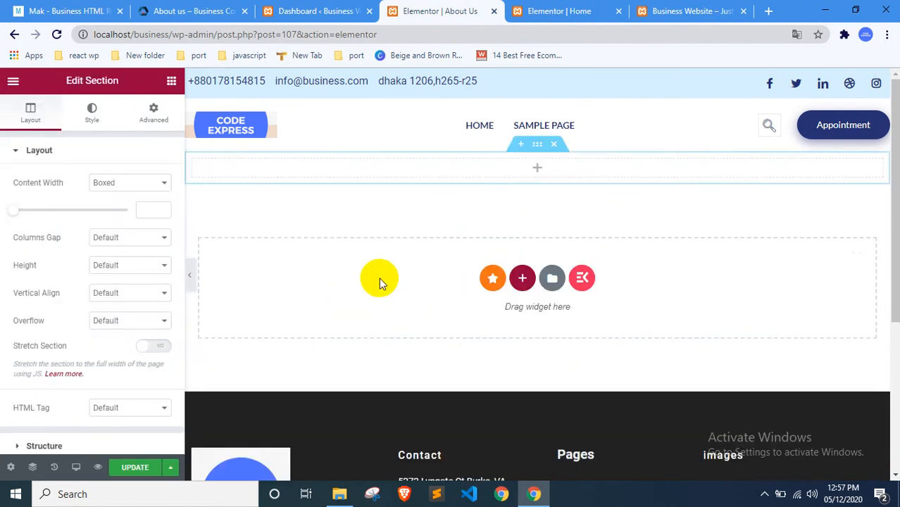
{"action": "right_click", "coordinate": [437, 171]}
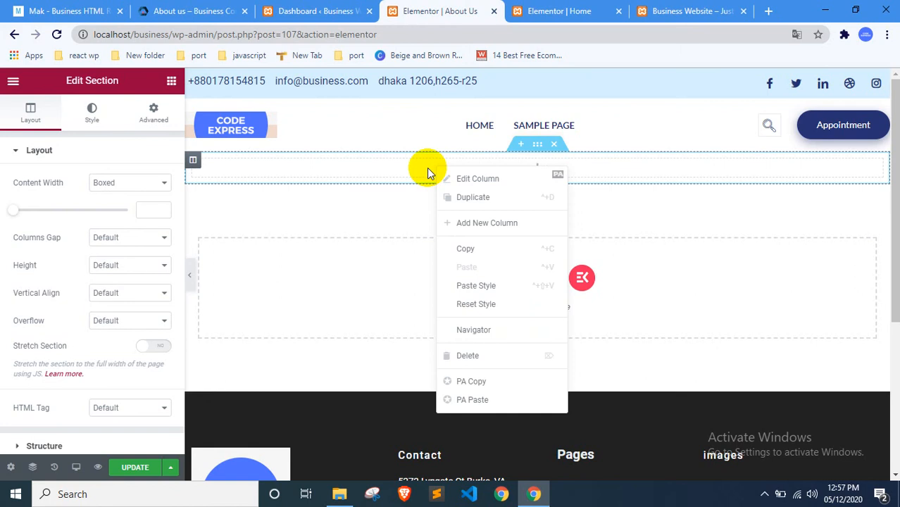
{"action": "left_click", "coordinate": [481, 286]}
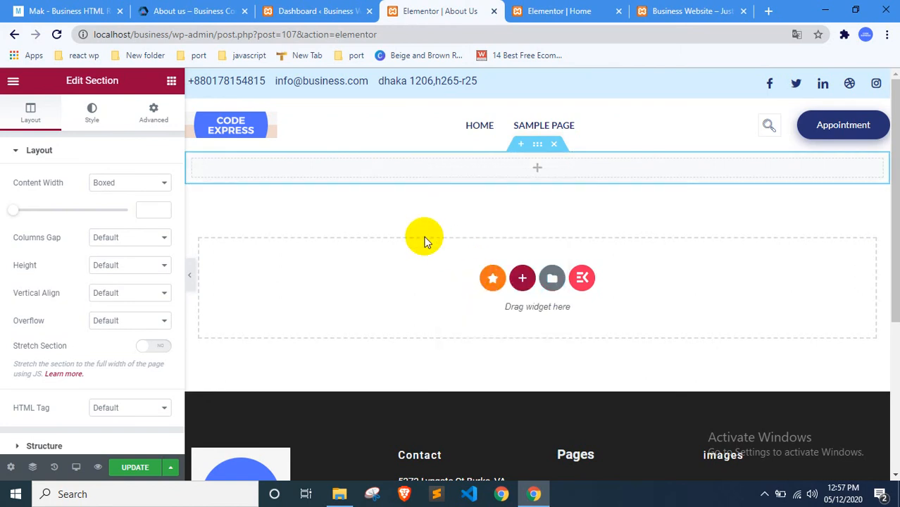
{"action": "scroll", "coordinate": [397, 159], "scroll_direction": "down", "scroll_amount": 1}
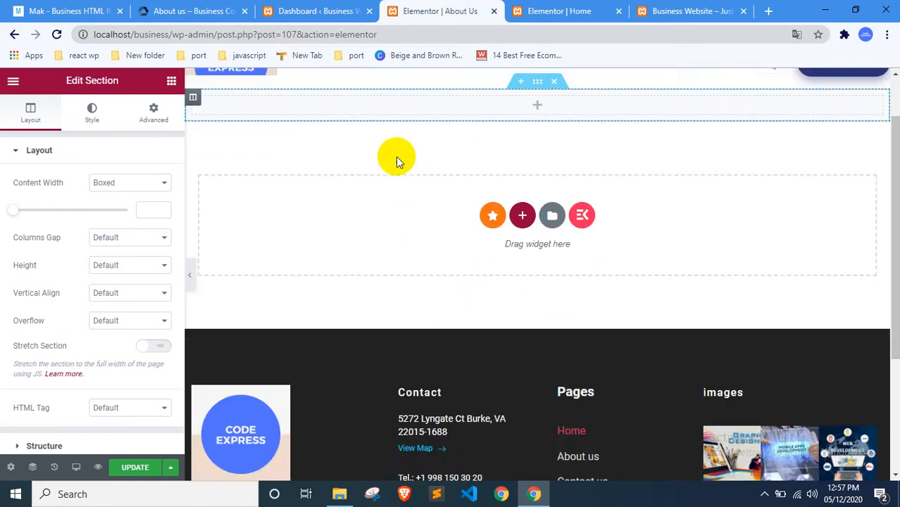
{"action": "scroll", "coordinate": [396, 157], "scroll_direction": "up", "scroll_amount": 1}
Save the Home page's "About our company" section to the library as a template named "about paste"
{"action": "left_click", "coordinate": [559, 10]}
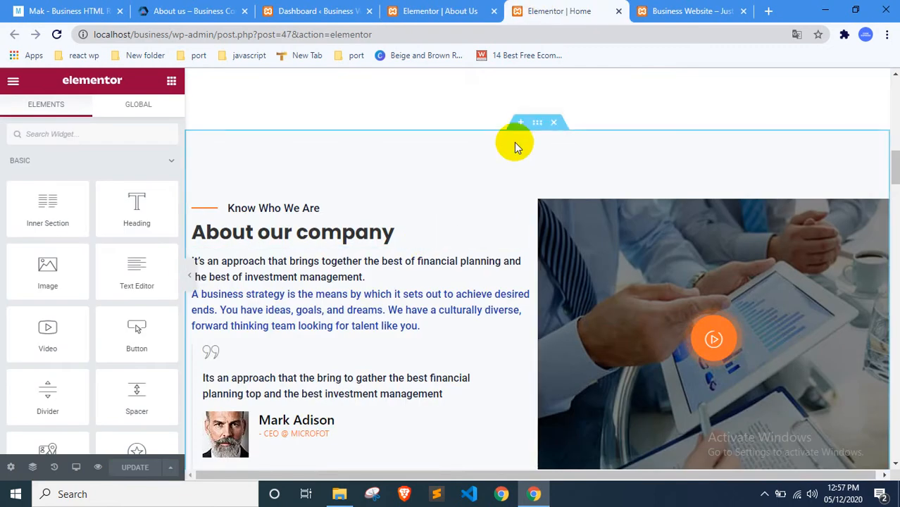
{"action": "right_click", "coordinate": [535, 122]}
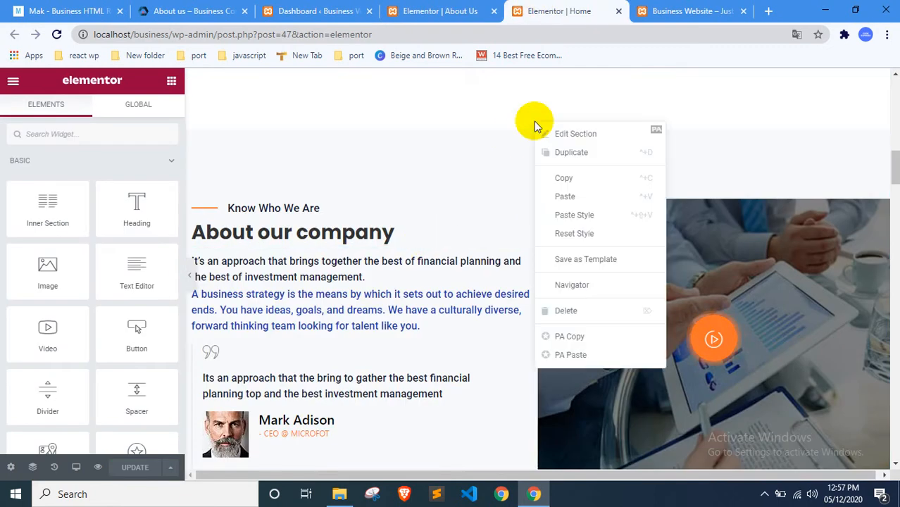
{"action": "left_click", "coordinate": [579, 258]}
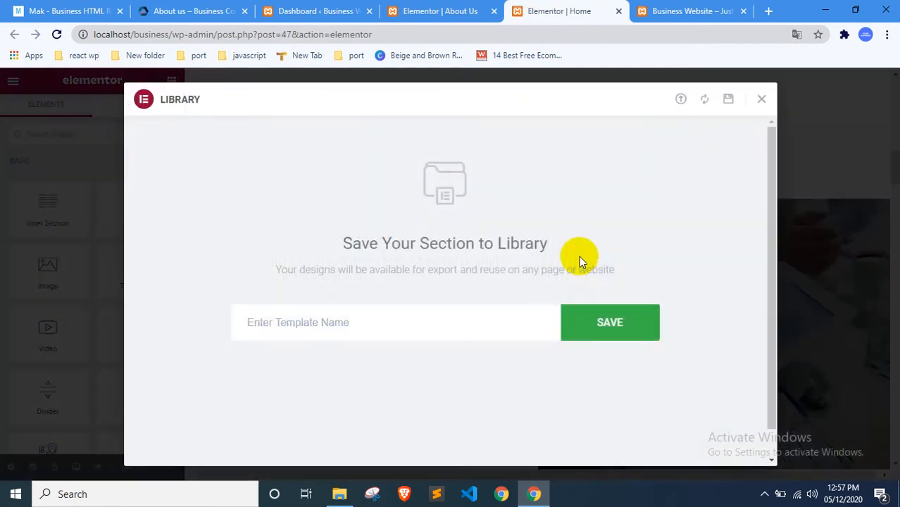
{"action": "left_click", "coordinate": [429, 314]}
{"action": "type", "text": "abo"}
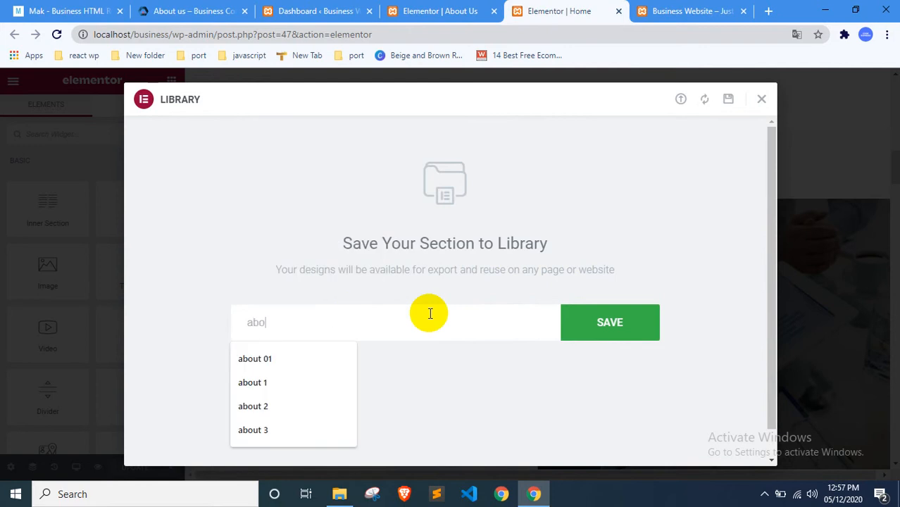
{"action": "type", "text": "ut paste"}
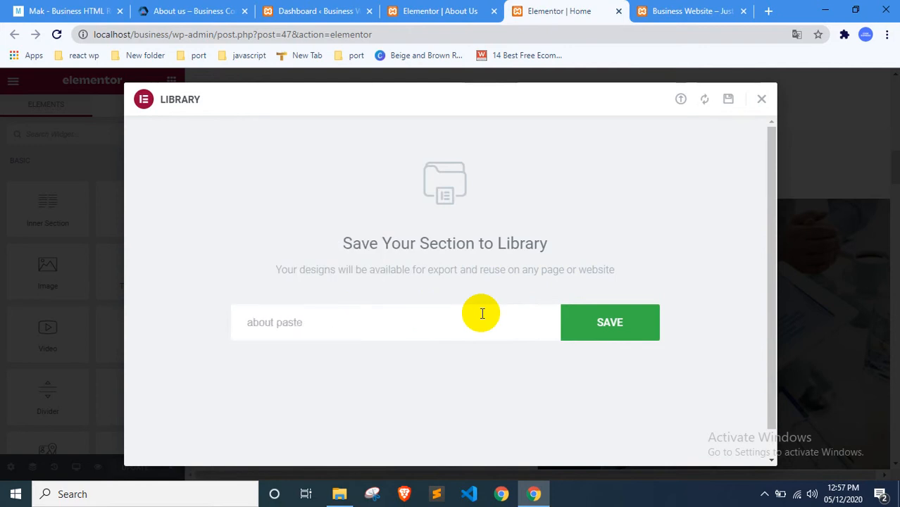
{"action": "left_click", "coordinate": [638, 326]}
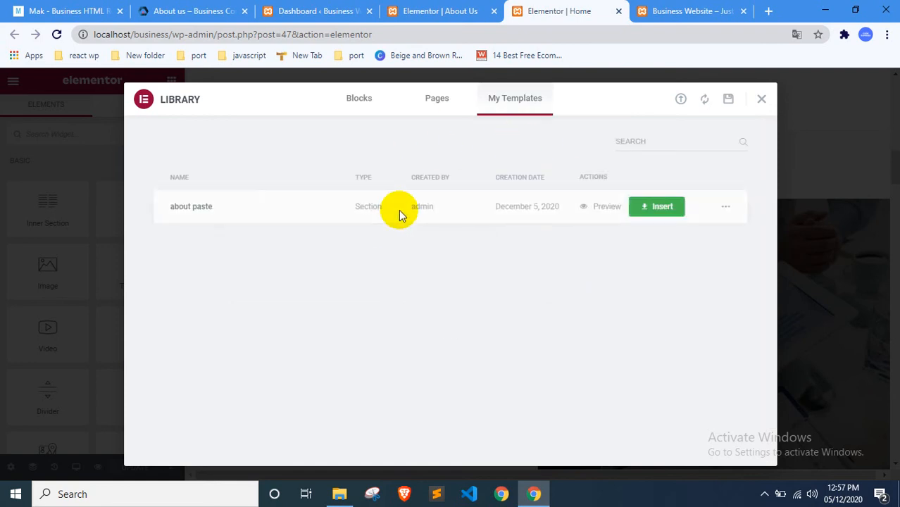
Delete the empty section from the About Us page and reload its editor
{"action": "left_click", "coordinate": [425, 8]}
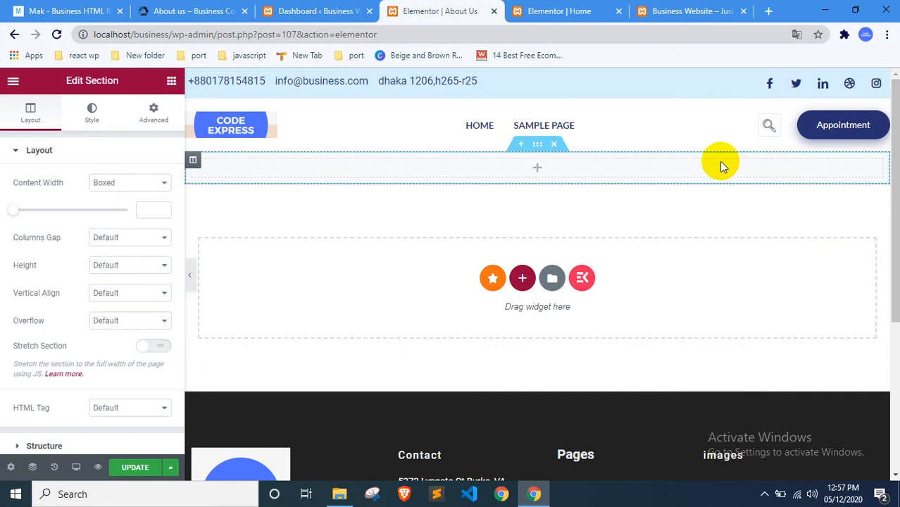
{"action": "left_click", "coordinate": [554, 145]}
{"action": "left_click", "coordinate": [472, 32]}
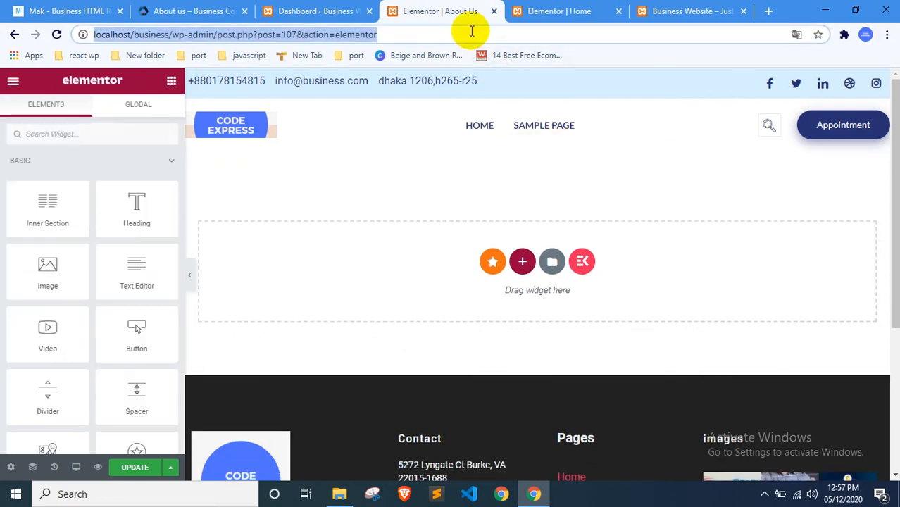
{"action": "key", "text": "Return"}
{"action": "left_click", "coordinate": [512, 108]}
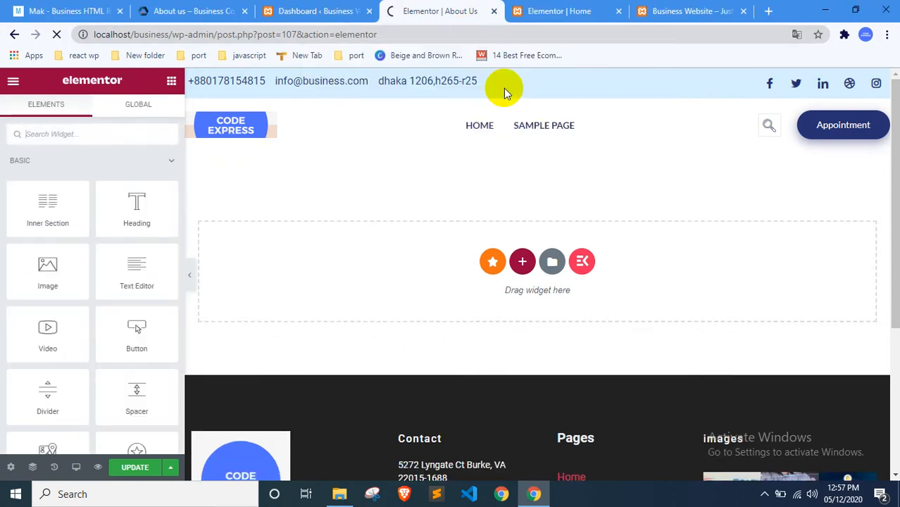
{"action": "left_click", "coordinate": [556, 10]}
{"action": "left_click", "coordinate": [761, 99]}
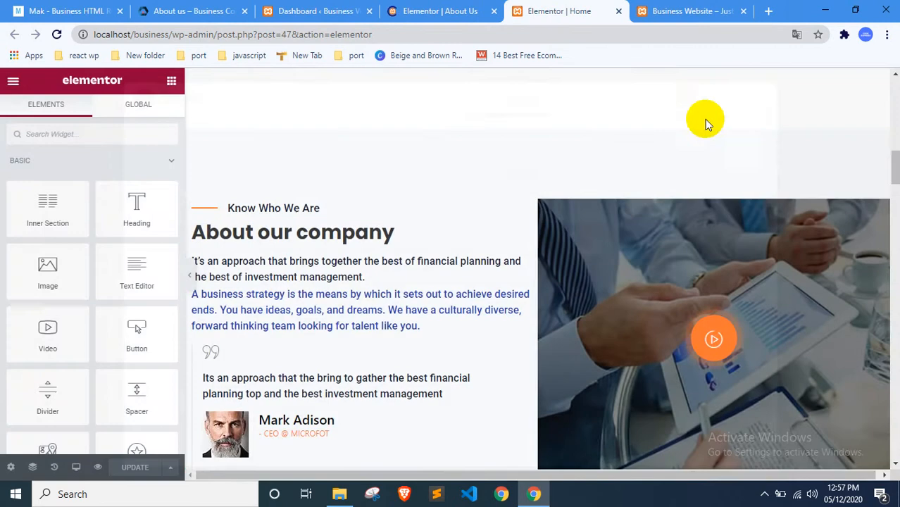
{"action": "right_click", "coordinate": [535, 123]}
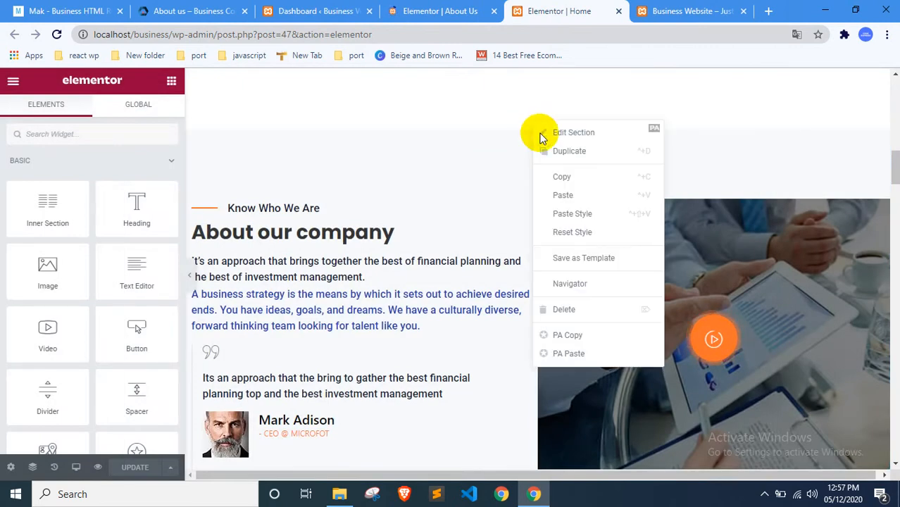
{"action": "left_click", "coordinate": [584, 257]}
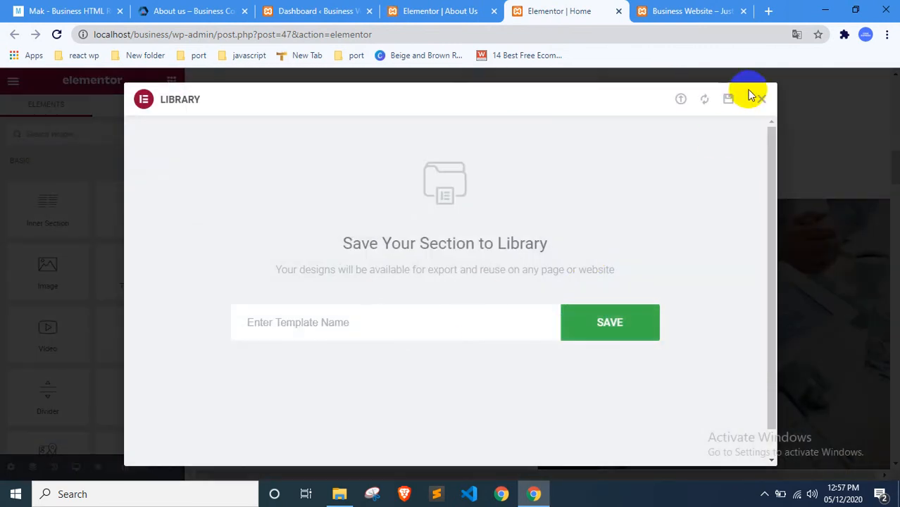
{"action": "left_click", "coordinate": [761, 99]}
Insert the saved "about paste" template into the About Us page, importing its document settings, and update the page
{"action": "left_click", "coordinate": [442, 10]}
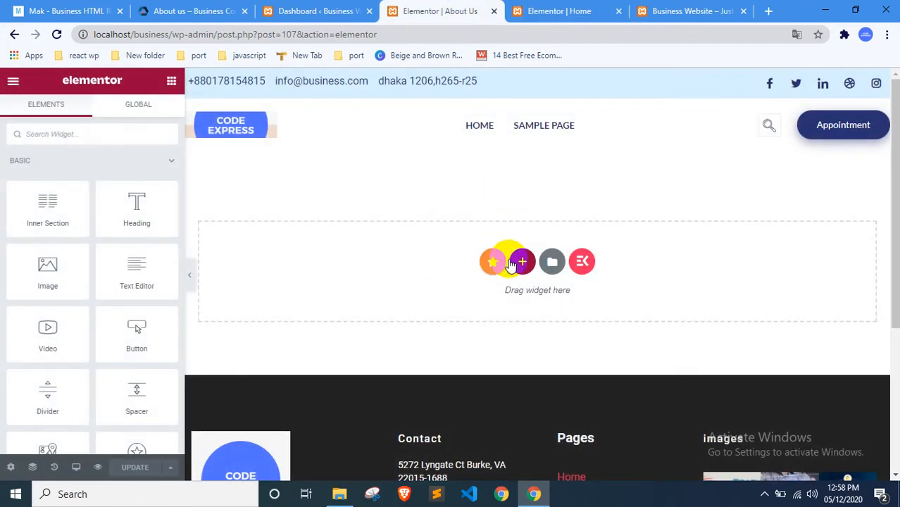
{"action": "left_click", "coordinate": [552, 262]}
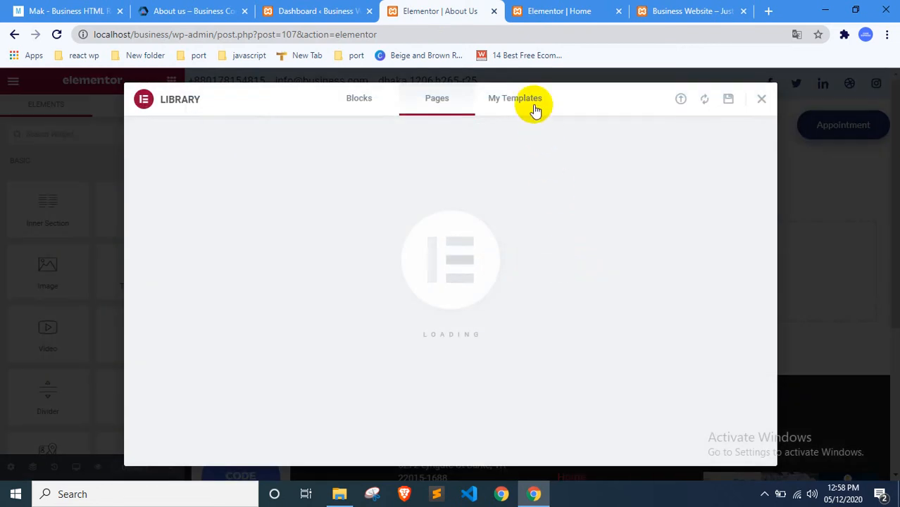
{"action": "left_click", "coordinate": [535, 109]}
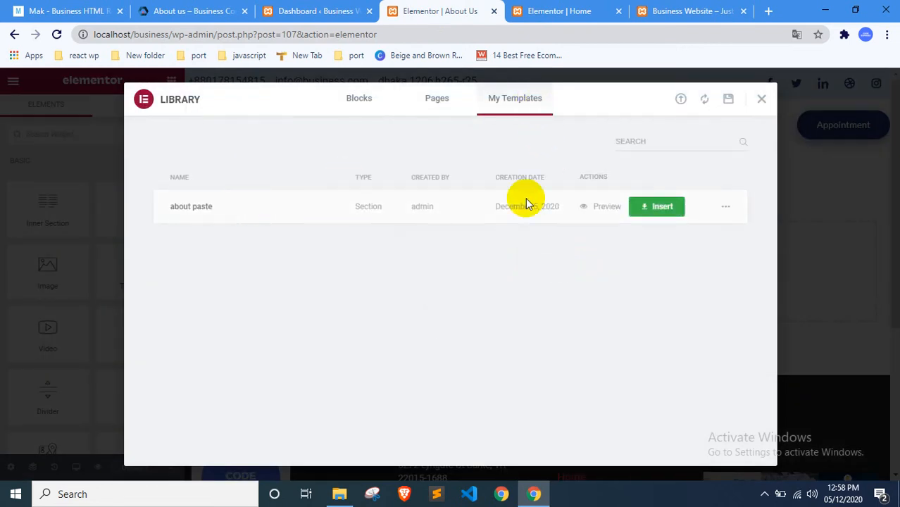
{"action": "left_click", "coordinate": [665, 206]}
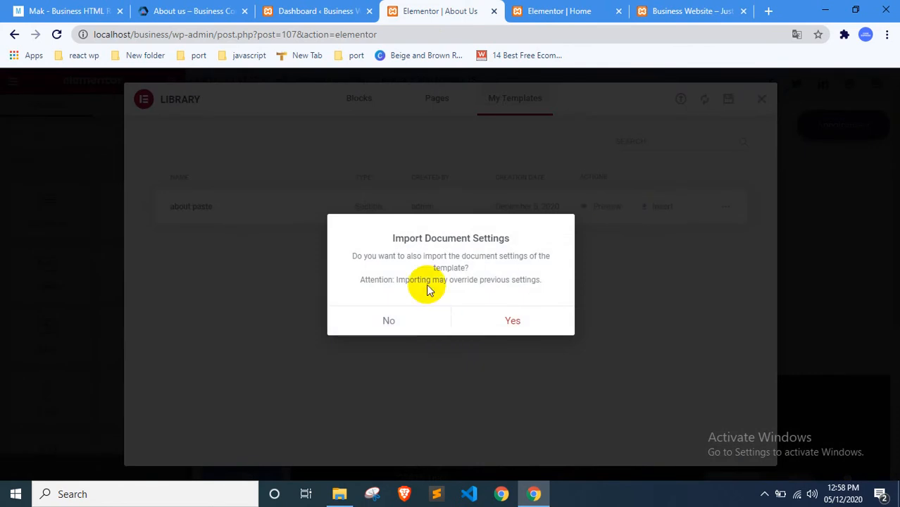
{"action": "left_click", "coordinate": [520, 320]}
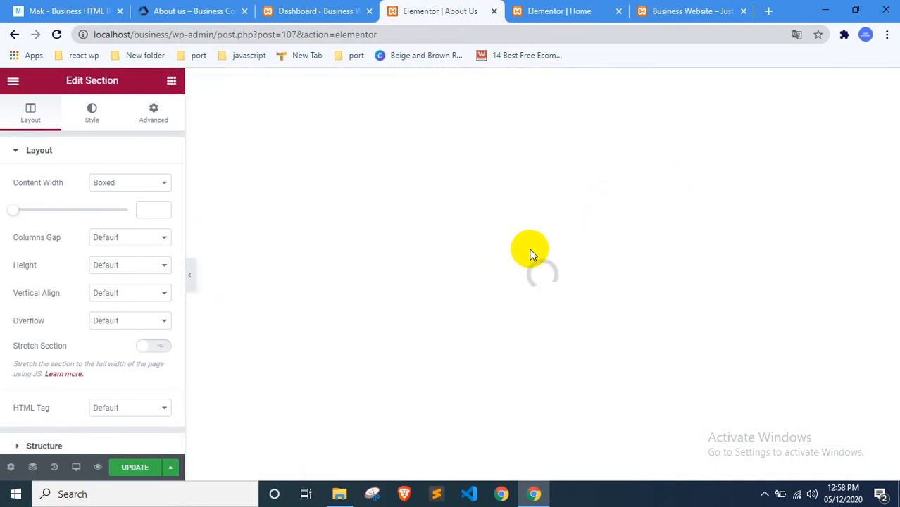
{"action": "scroll", "coordinate": [528, 254], "scroll_direction": "down", "scroll_amount": 2}
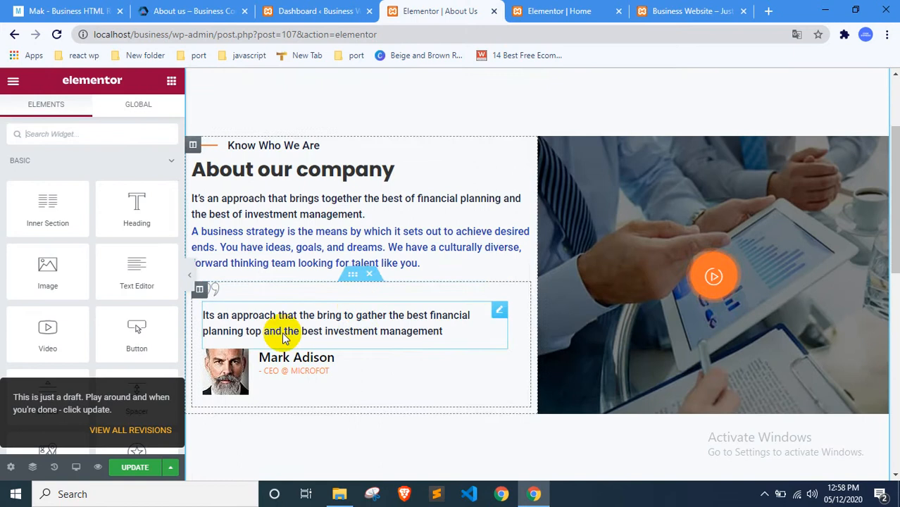
{"action": "left_click", "coordinate": [134, 466]}
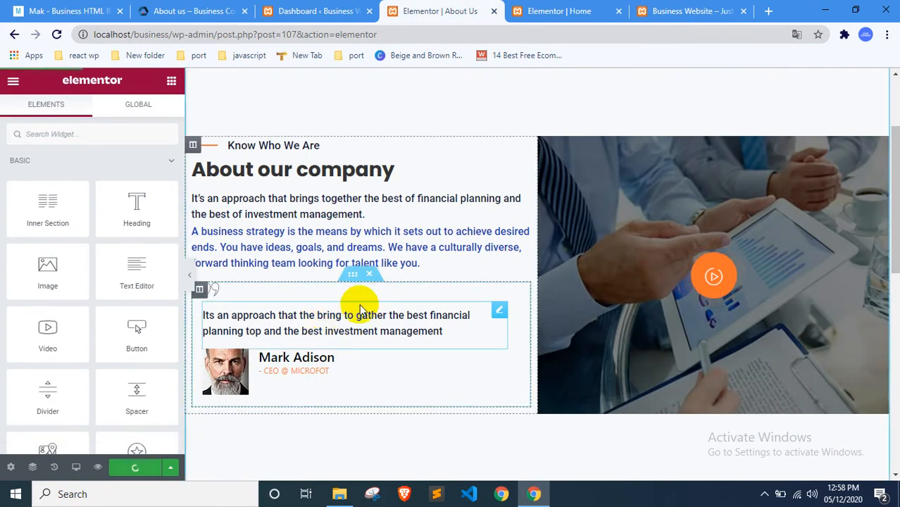
Preview the updated About Us page and look through the inserted "About our company" section
{"action": "scroll", "coordinate": [310, 218], "scroll_direction": "up", "scroll_amount": 2}
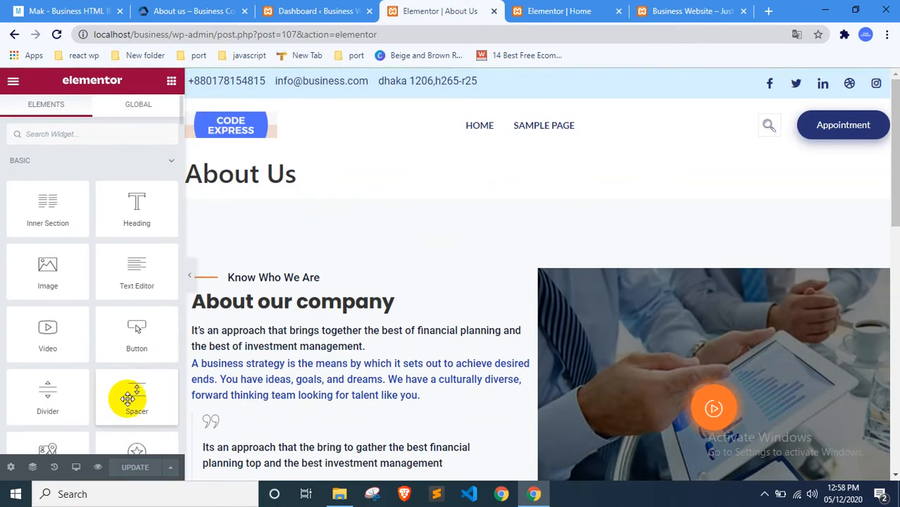
{"action": "left_click", "coordinate": [98, 468]}
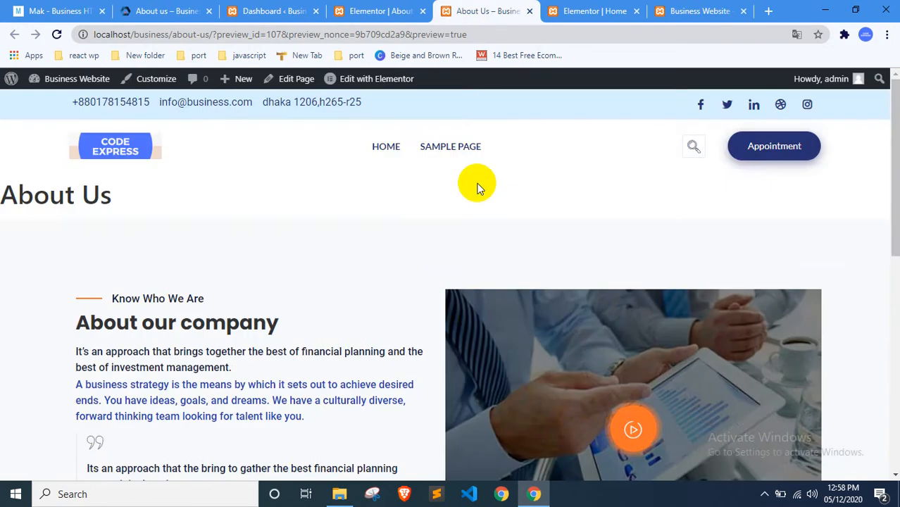
{"action": "scroll", "coordinate": [422, 193], "scroll_direction": "down", "scroll_amount": 4}
{"action": "scroll", "coordinate": [373, 198], "scroll_direction": "up", "scroll_amount": 4}
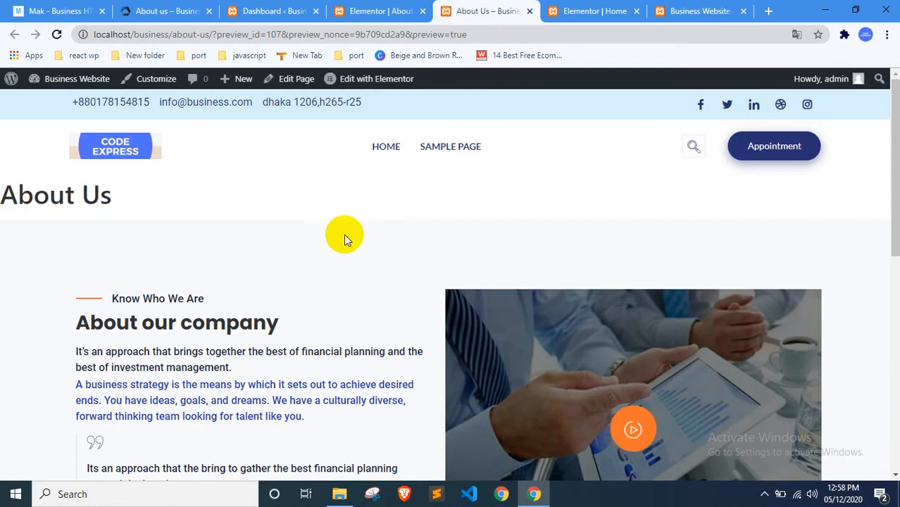
Compare the About Us page in the Elementor editor with its preview
{"action": "left_click", "coordinate": [366, 8]}
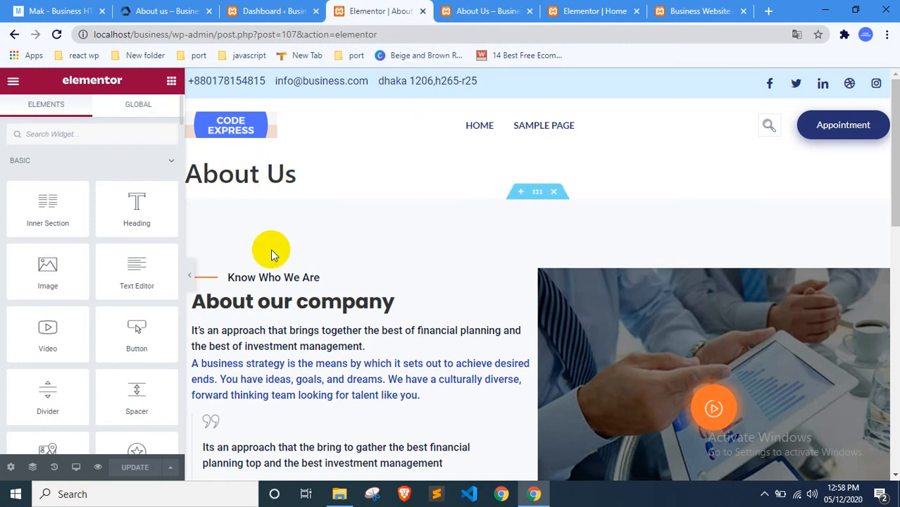
{"action": "scroll", "coordinate": [308, 272], "scroll_direction": "down", "scroll_amount": 1}
{"action": "scroll", "coordinate": [308, 272], "scroll_direction": "down", "scroll_amount": 4}
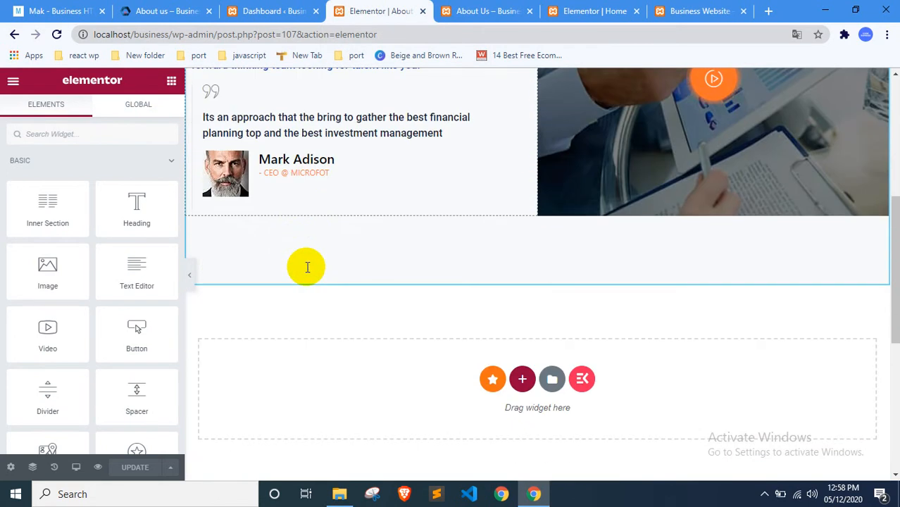
{"action": "scroll", "coordinate": [308, 272], "scroll_direction": "up", "scroll_amount": 4}
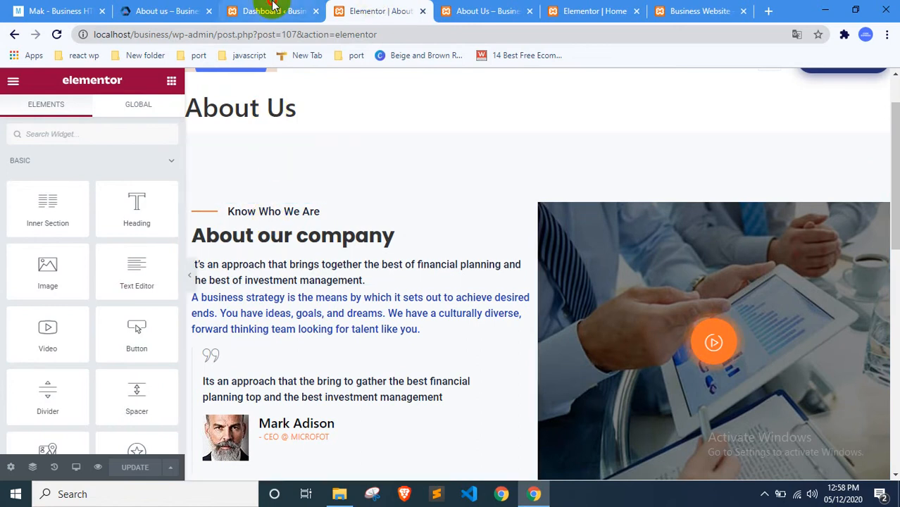
{"action": "left_click", "coordinate": [271, 10]}
{"action": "left_click", "coordinate": [390, 7]}
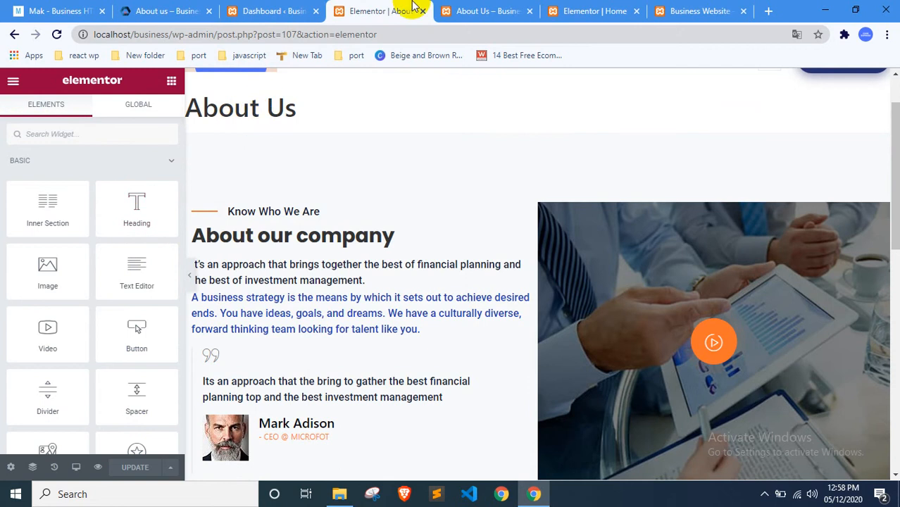
{"action": "left_click", "coordinate": [507, 7]}
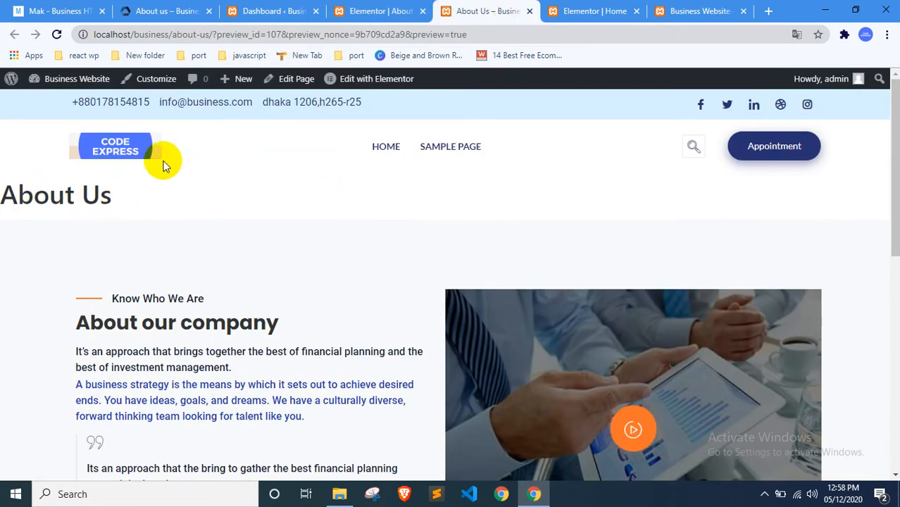
{"action": "left_click", "coordinate": [380, 7]}
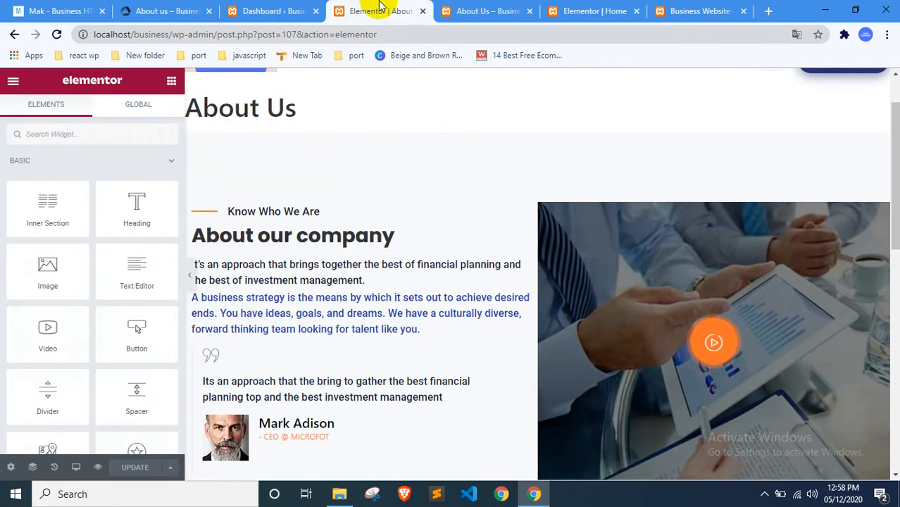
{"action": "left_click", "coordinate": [502, 7]}
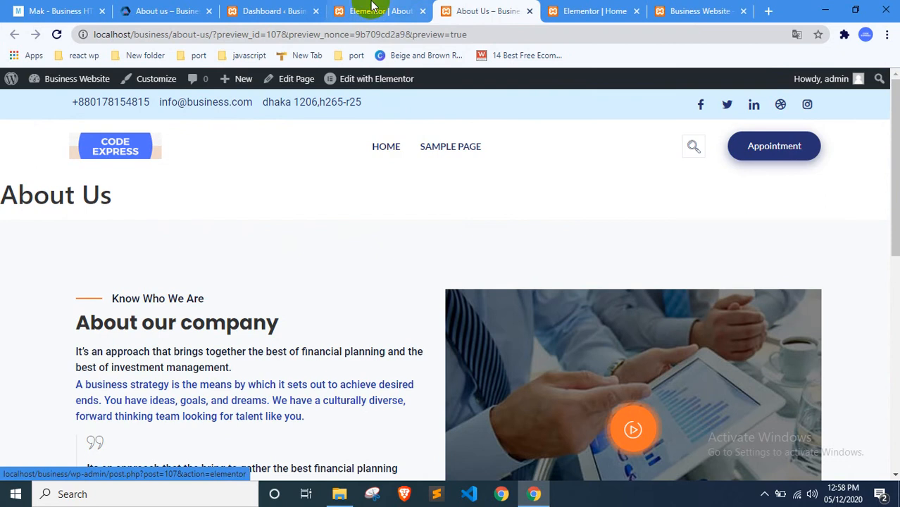
Open the About Us page's WordPress editor in a new browser tab and place that tab beside the Dashboard tab
{"action": "right_click", "coordinate": [298, 81]}
{"action": "left_click", "coordinate": [317, 87]}
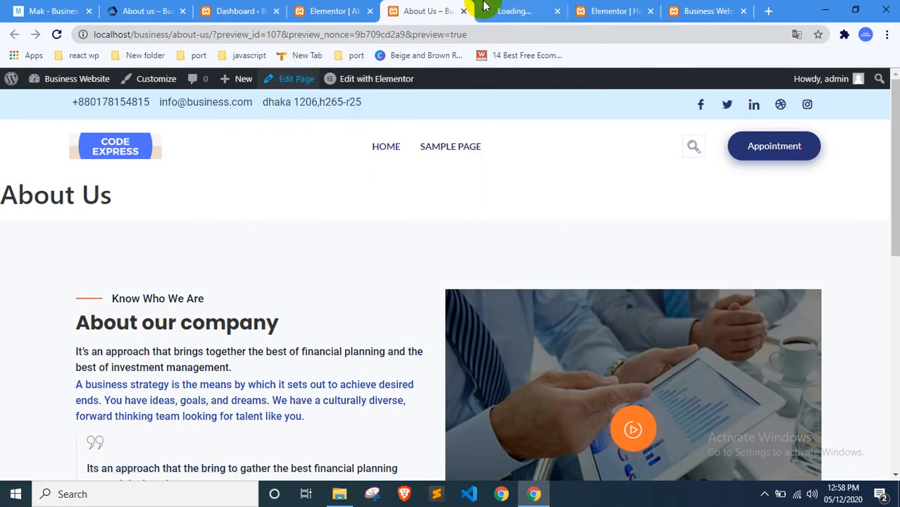
{"action": "left_click_drag", "start_coordinate": [509, 11], "coordinate": [336, 5]}
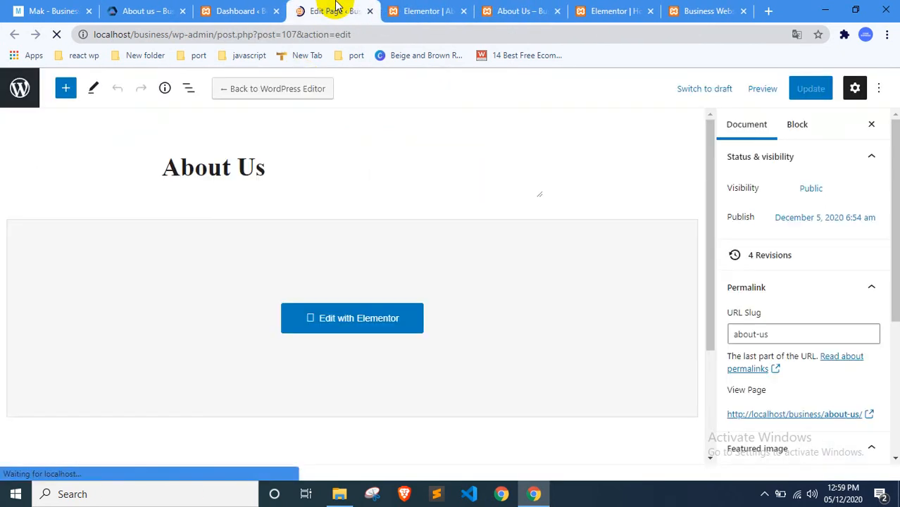
Set Call-to-action_img.jpeg from the media library as the About Us page's featured image
{"action": "scroll", "coordinate": [840, 312], "scroll_direction": "down", "scroll_amount": 3}
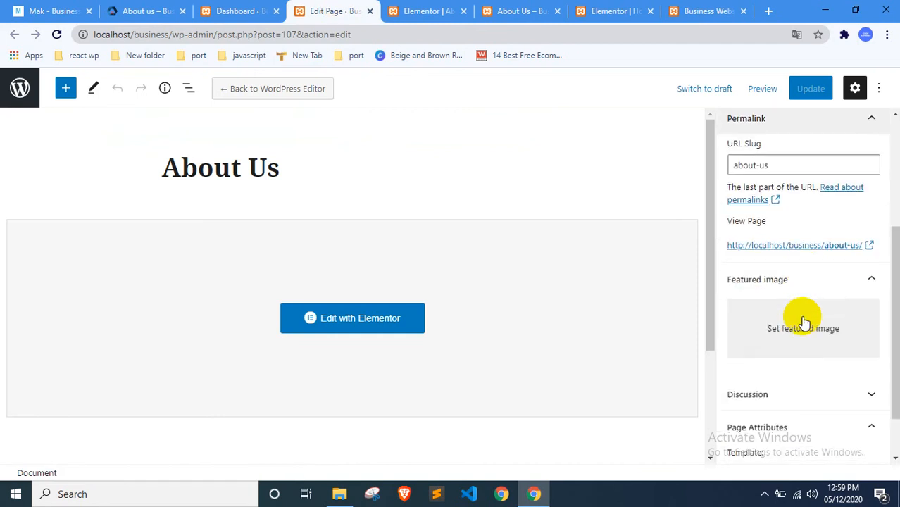
{"action": "left_click", "coordinate": [778, 318]}
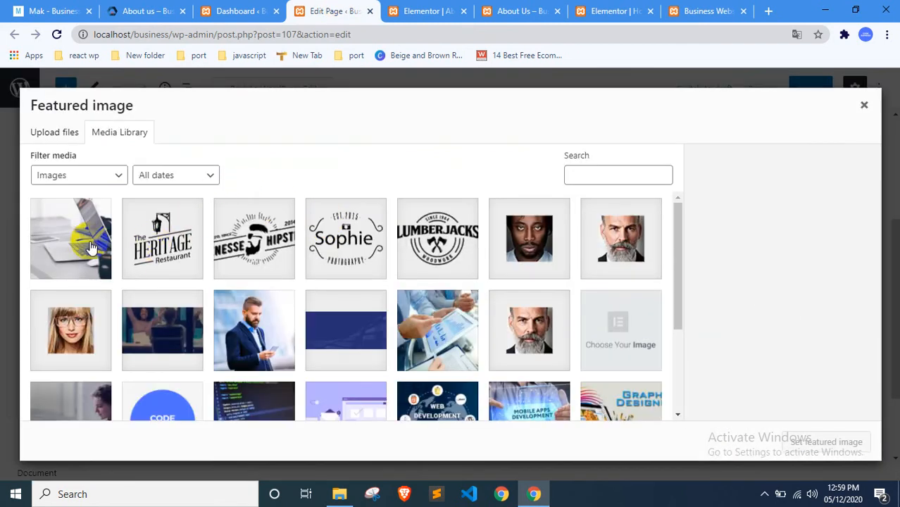
{"action": "left_click", "coordinate": [329, 343]}
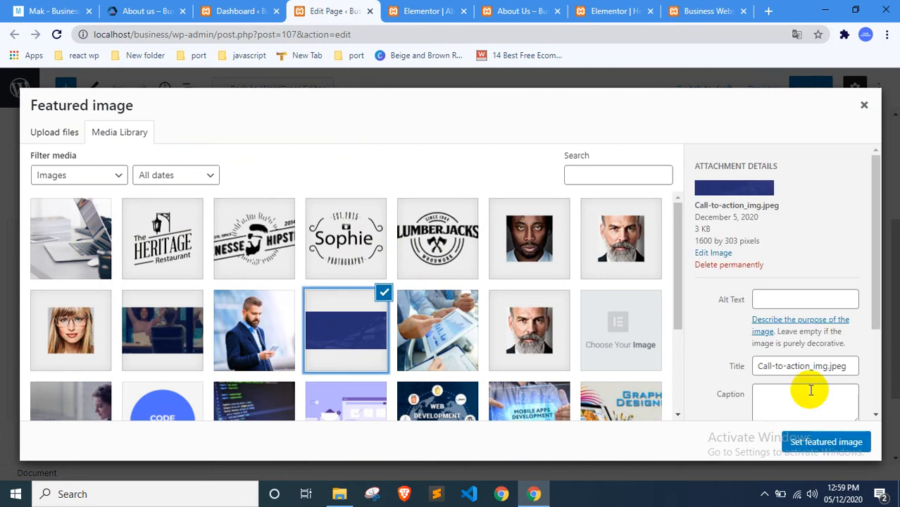
{"action": "left_click", "coordinate": [811, 440]}
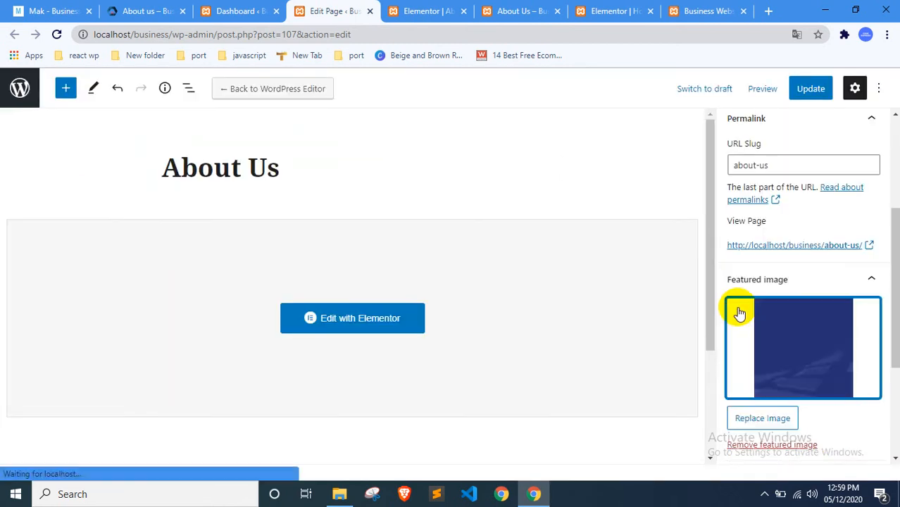
Check the About Us page's remaining document settings and update the page
{"action": "scroll", "coordinate": [757, 301], "scroll_direction": "down", "scroll_amount": 3}
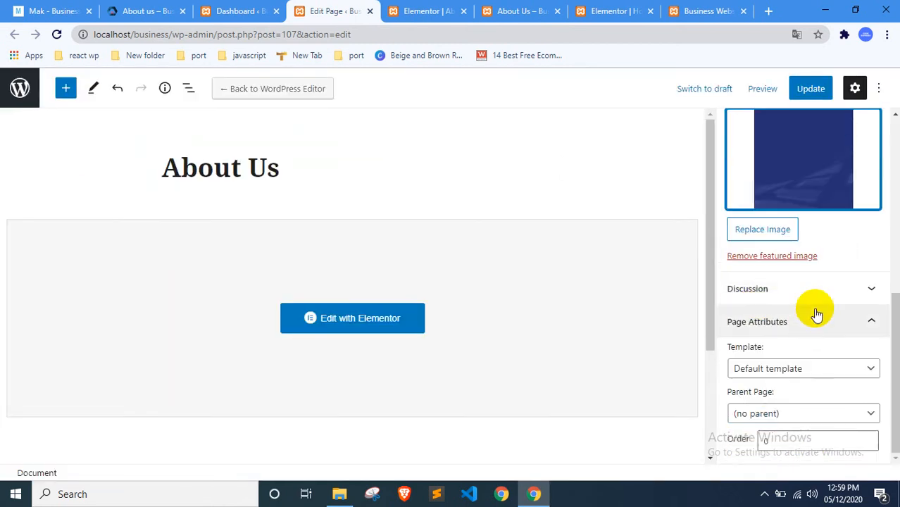
{"action": "scroll", "coordinate": [816, 308], "scroll_direction": "up", "scroll_amount": 4}
{"action": "scroll", "coordinate": [779, 143], "scroll_direction": "up", "scroll_amount": 3}
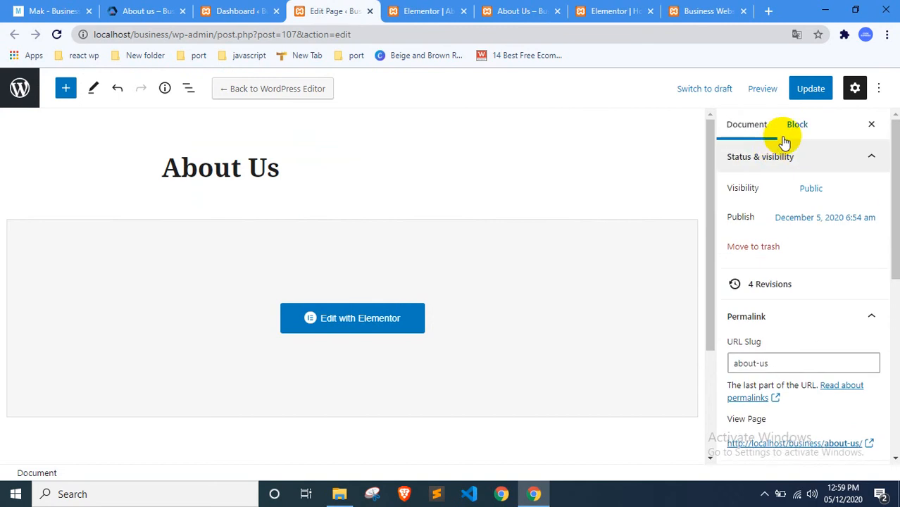
{"action": "left_click", "coordinate": [796, 124]}
{"action": "left_click", "coordinate": [744, 124]}
{"action": "scroll", "coordinate": [773, 331], "scroll_direction": "down", "scroll_amount": 8}
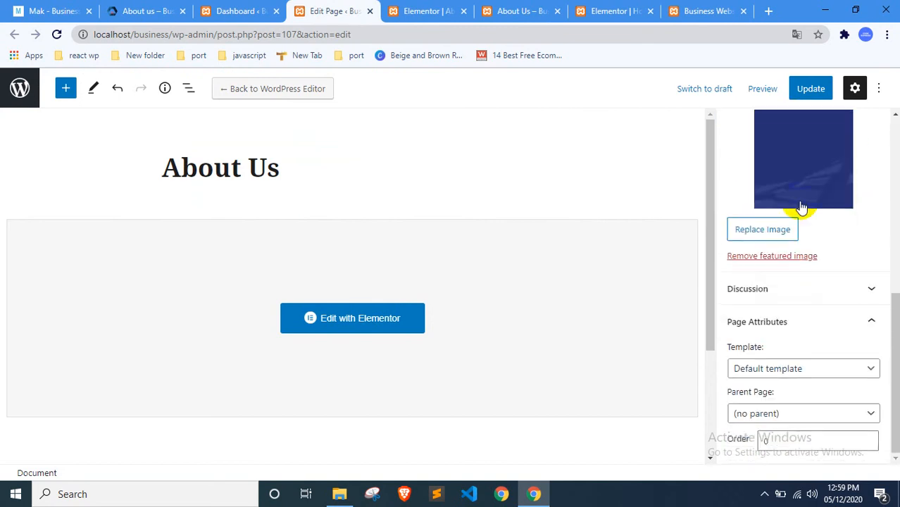
{"action": "left_click", "coordinate": [807, 91]}
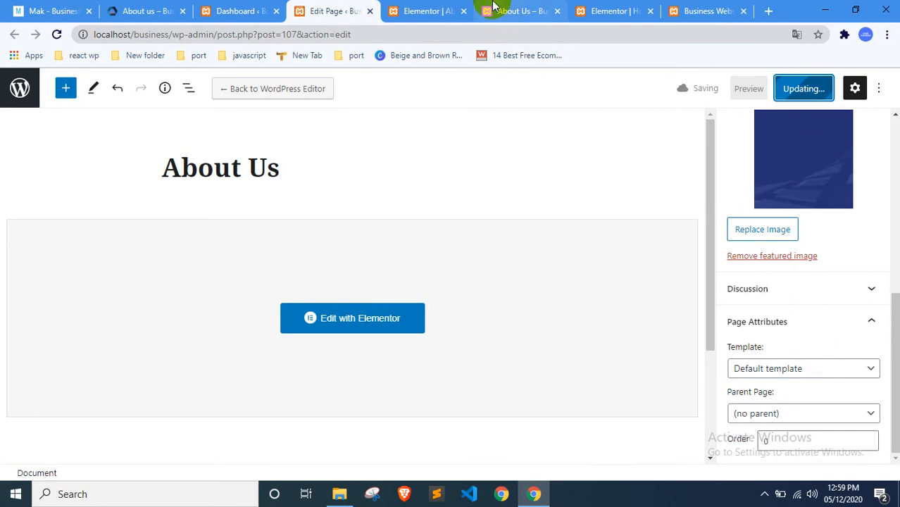
Reload the About Us preview and check the page's title area and content for the featured image
{"action": "left_click", "coordinate": [516, 9]}
{"action": "right_click", "coordinate": [55, 212]}
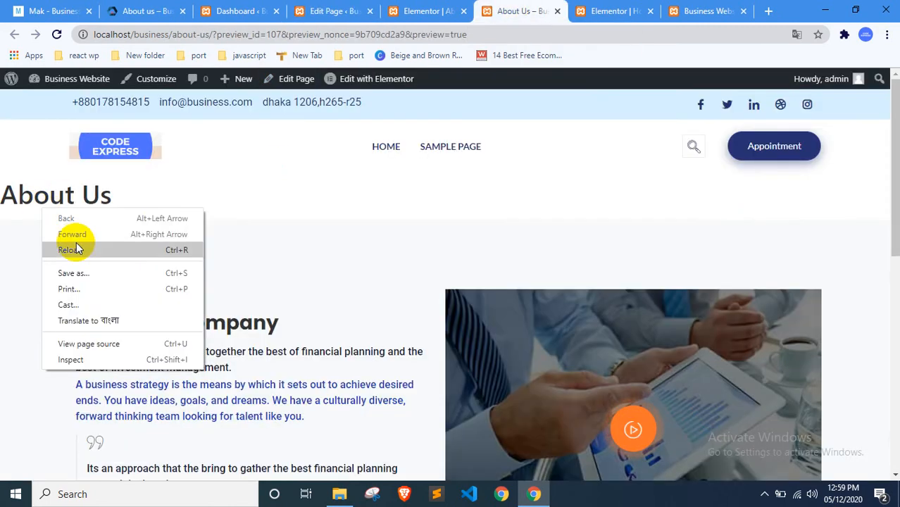
{"action": "left_click", "coordinate": [74, 245]}
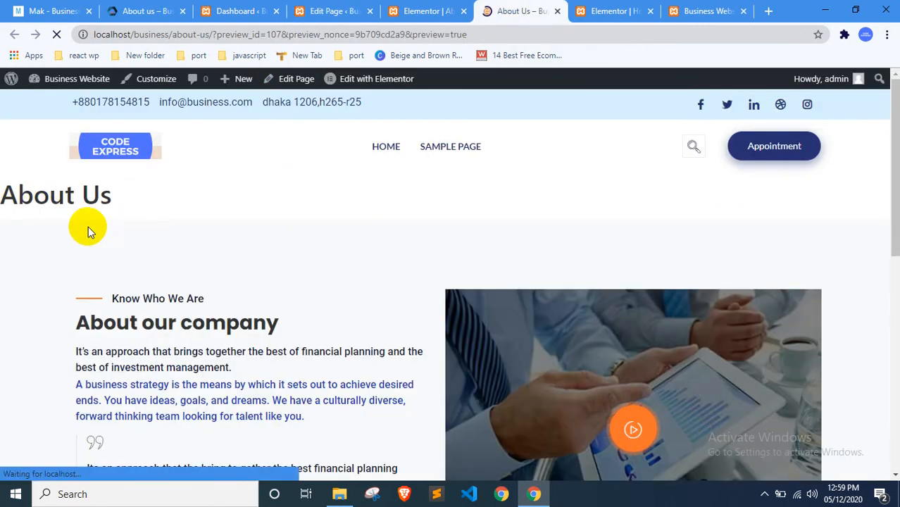
{"action": "scroll", "coordinate": [156, 212], "scroll_direction": "down", "scroll_amount": 6}
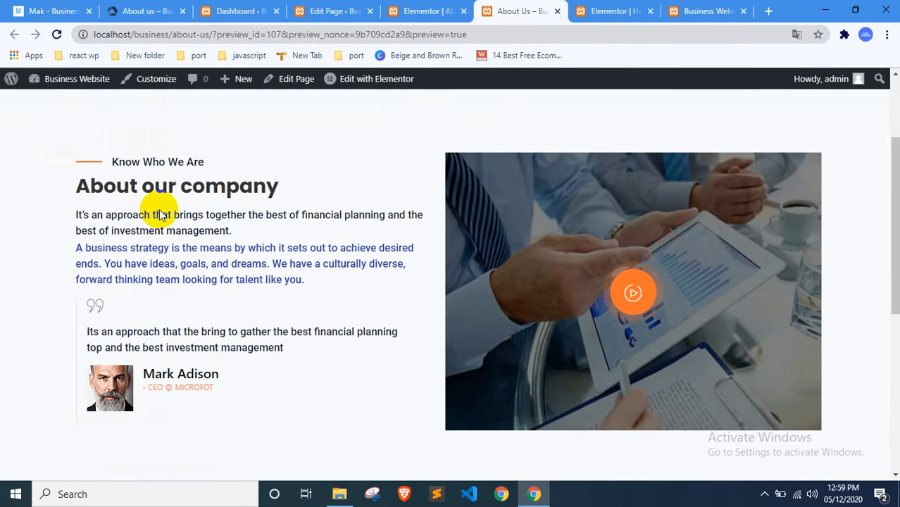
{"action": "scroll", "coordinate": [156, 211], "scroll_direction": "up", "scroll_amount": 10}
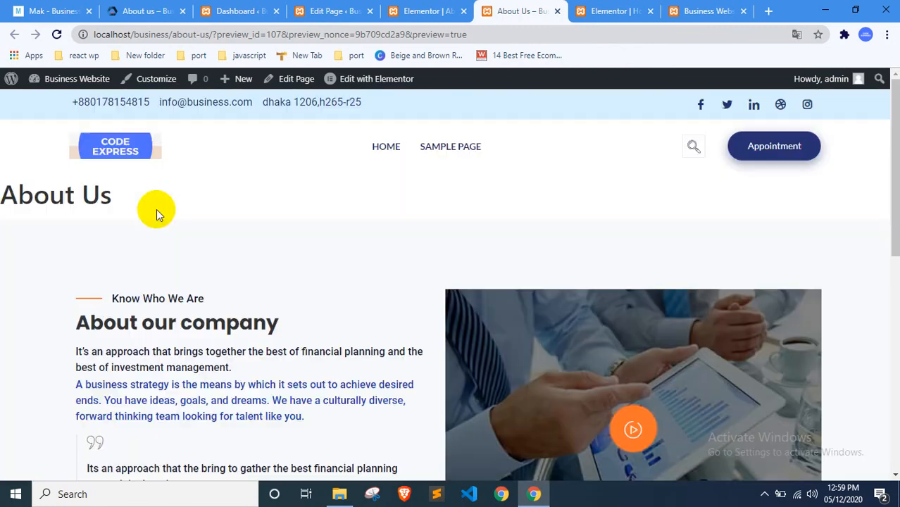
{"action": "left_click", "coordinate": [405, 9]}
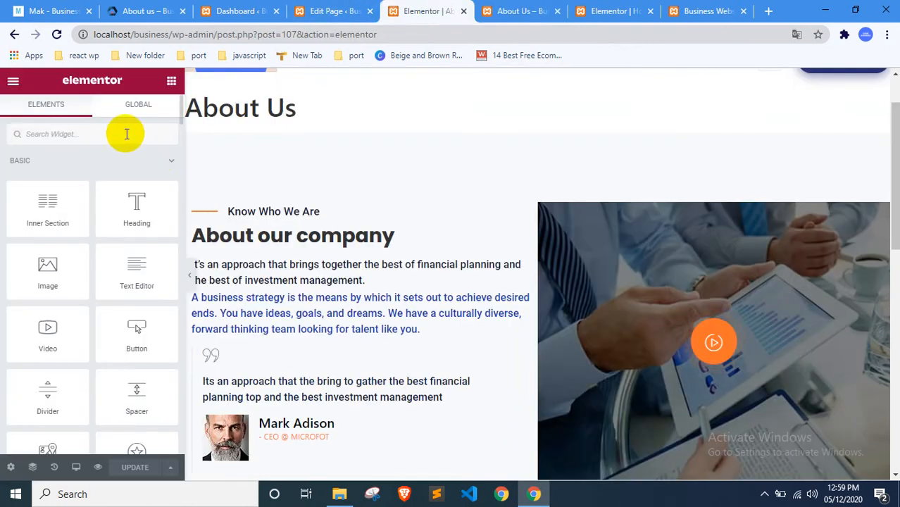
{"action": "left_click", "coordinate": [142, 109]}
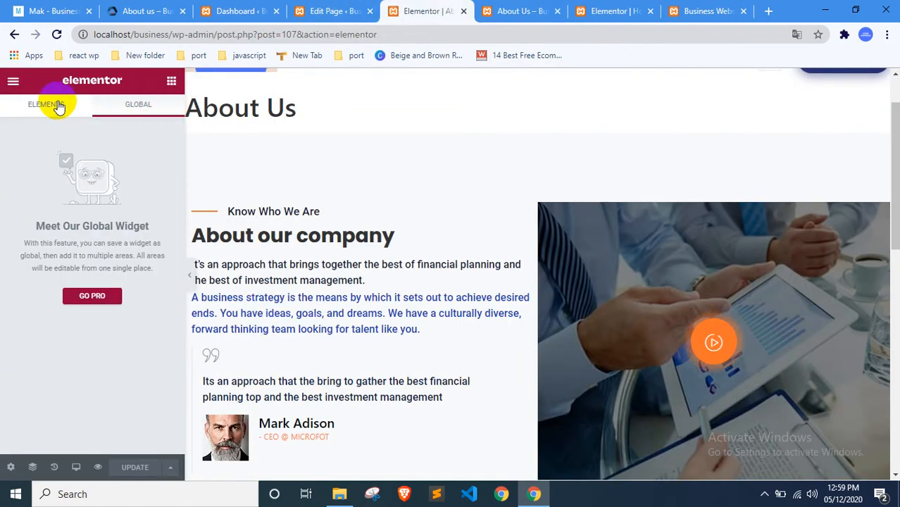
{"action": "left_click", "coordinate": [54, 105]}
{"action": "left_click", "coordinate": [140, 105]}
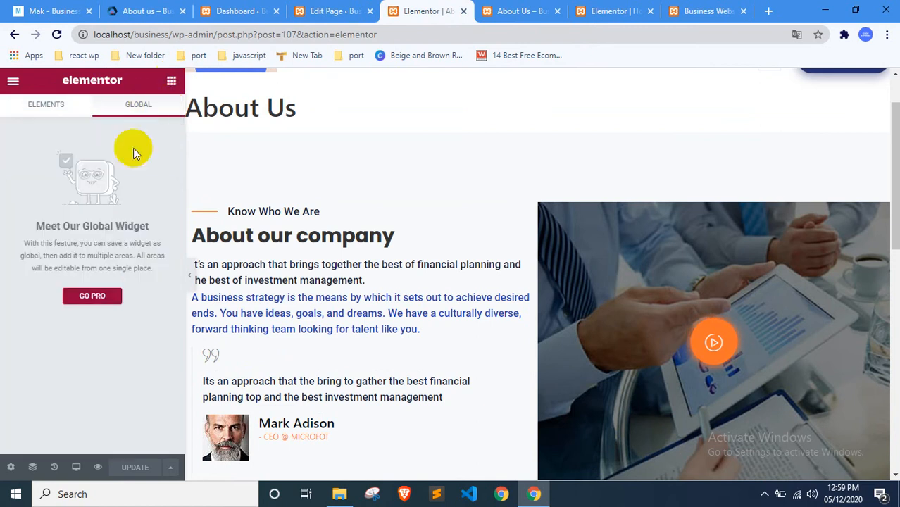
{"action": "left_click", "coordinate": [170, 84]}
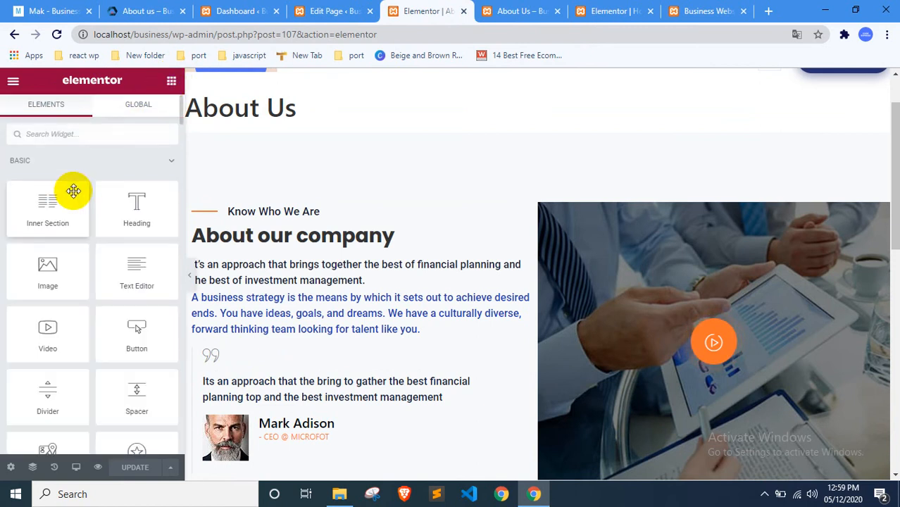
{"action": "left_click", "coordinate": [127, 104]}
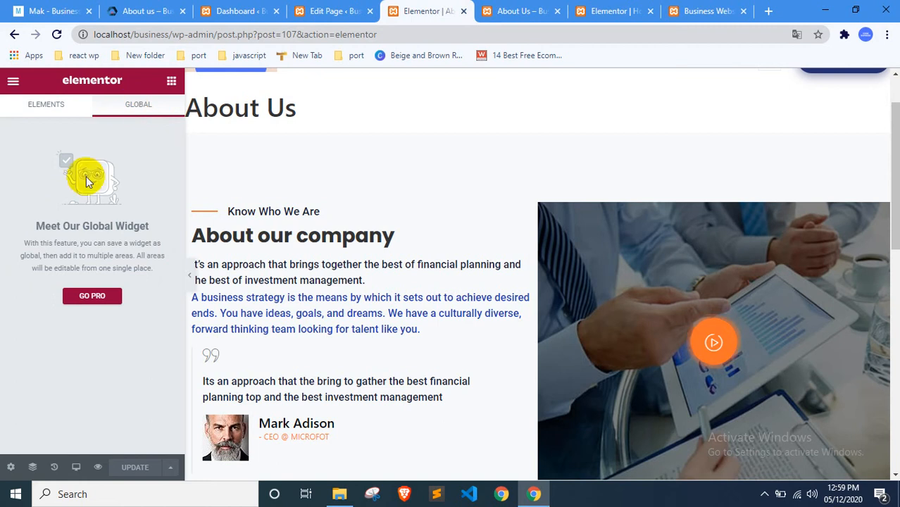
{"action": "scroll", "coordinate": [264, 171], "scroll_direction": "up", "scroll_amount": 1}
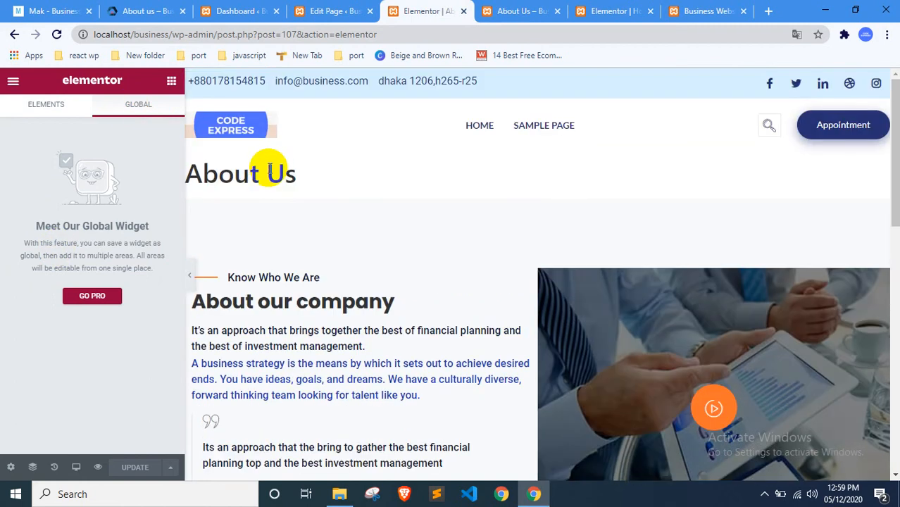
{"action": "left_click", "coordinate": [271, 164]}
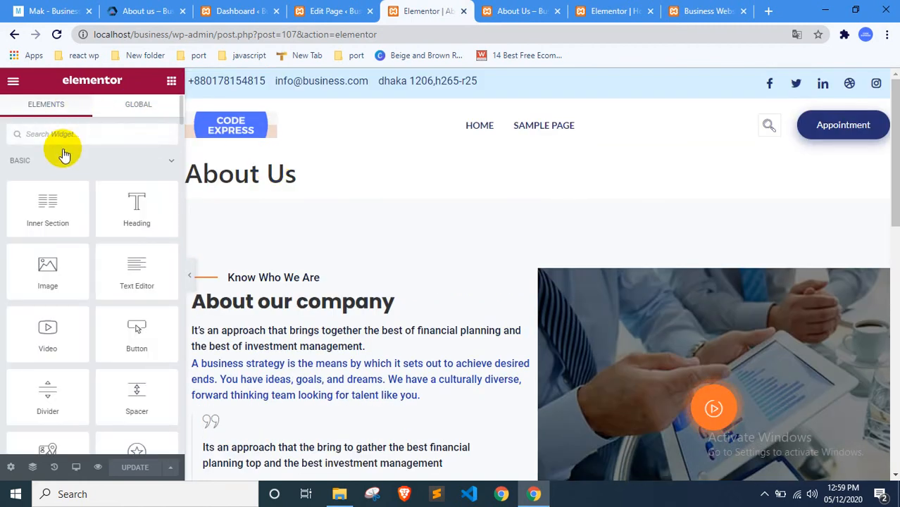
Inspect the About Us heading in the page preview to get the class name of its header element
{"action": "left_click", "coordinate": [517, 10]}
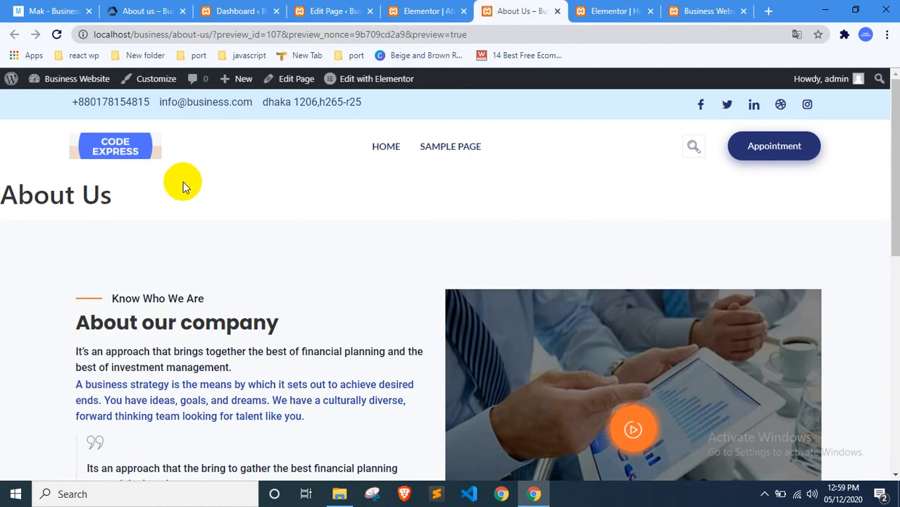
{"action": "right_click", "coordinate": [113, 197]}
{"action": "left_click", "coordinate": [173, 346]}
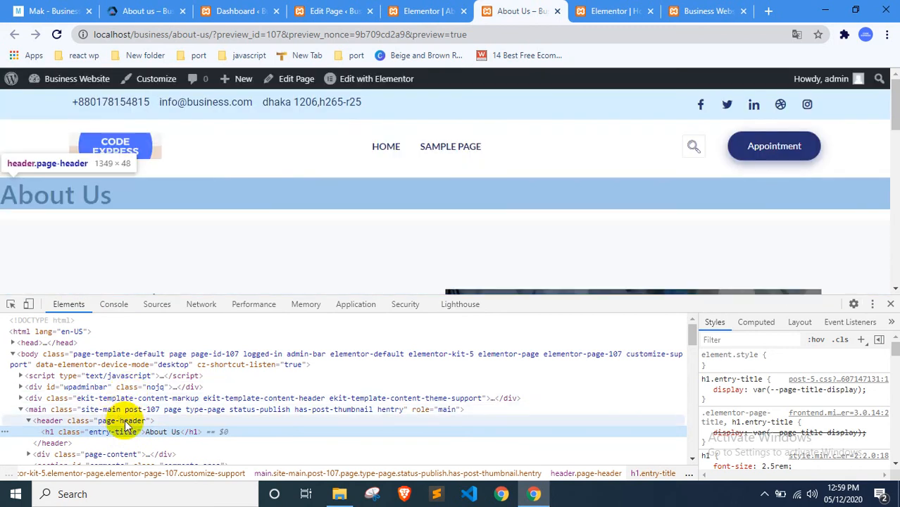
{"action": "left_click", "coordinate": [29, 422]}
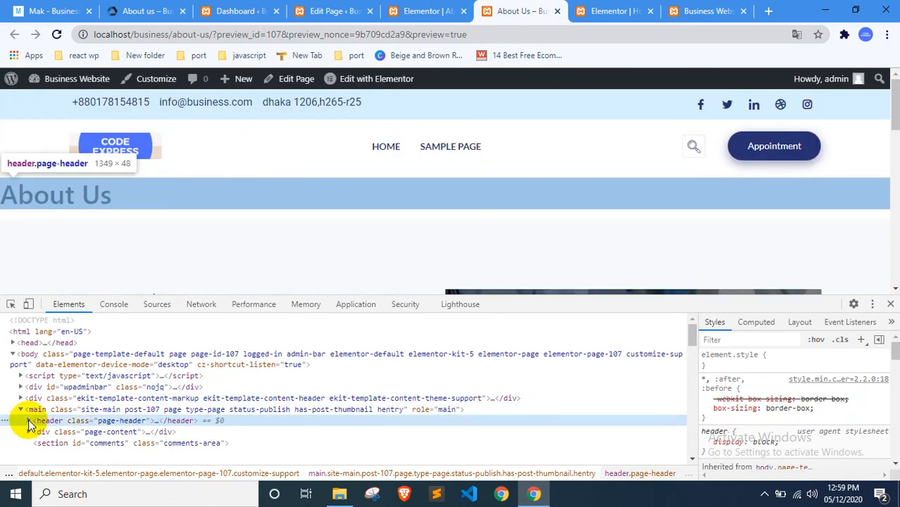
{"action": "double_click", "coordinate": [134, 421]}
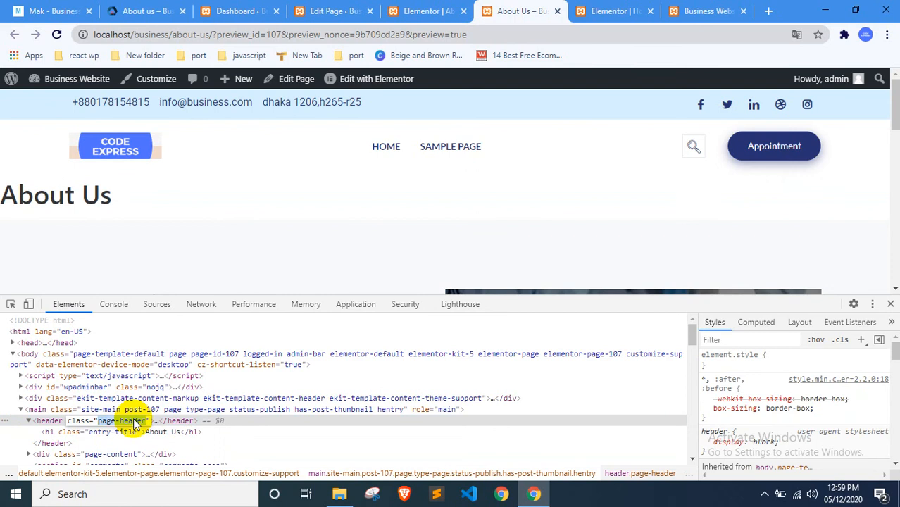
Open the Customizer for the About Us page in a new browser tab and place that tab beside the Edit Page tab
{"action": "left_click", "coordinate": [398, 9]}
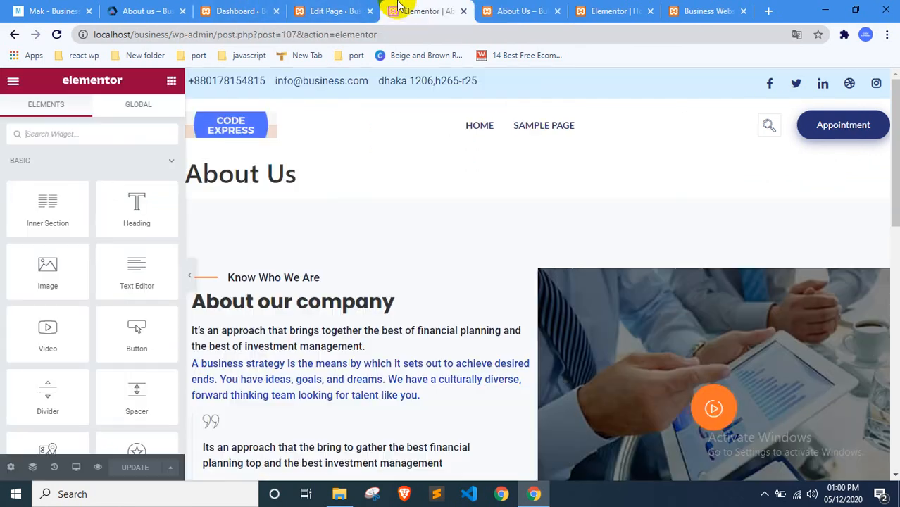
{"action": "left_click", "coordinate": [332, 12]}
{"action": "left_click", "coordinate": [424, 10]}
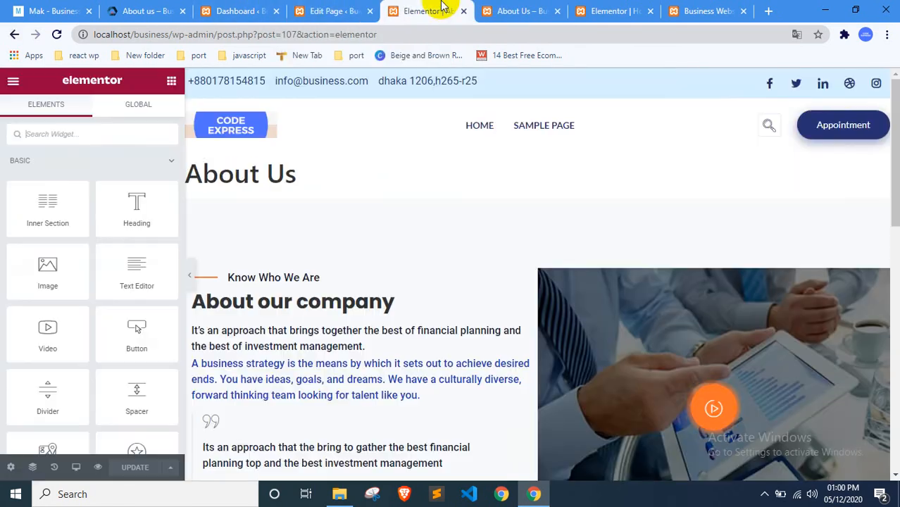
{"action": "left_click", "coordinate": [503, 11]}
{"action": "middle_click", "coordinate": [166, 83]}
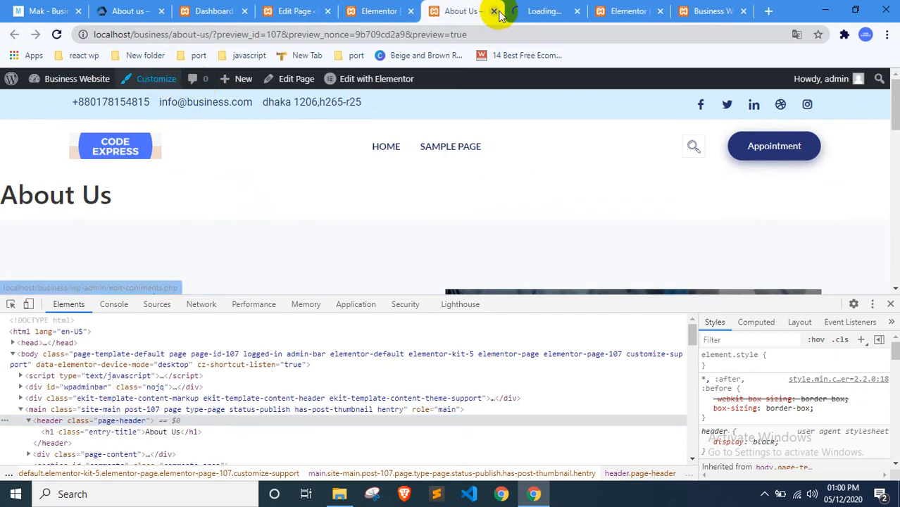
{"action": "left_click_drag", "start_coordinate": [529, 10], "coordinate": [381, 5]}
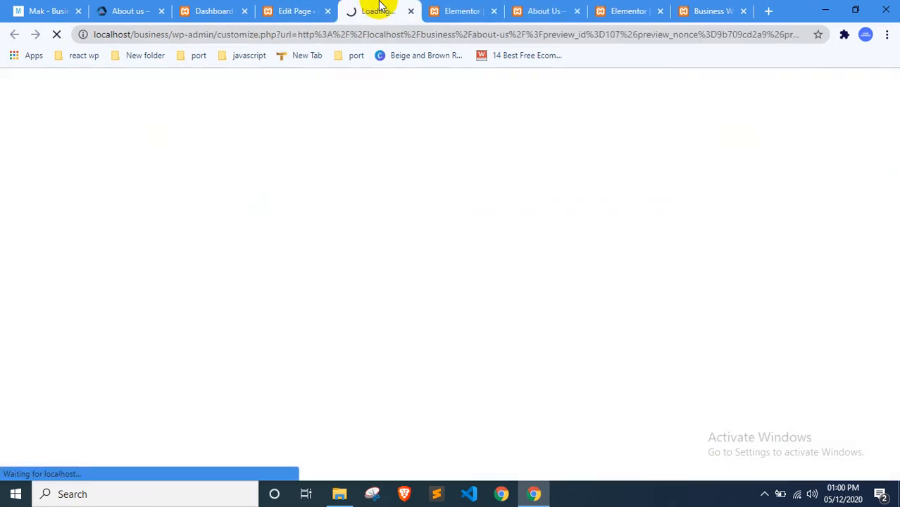
Open the Customizer's Additional CSS and enter the selector .page-header in the code area
{"action": "left_click", "coordinate": [532, 8]}
{"action": "left_click", "coordinate": [620, 7]}
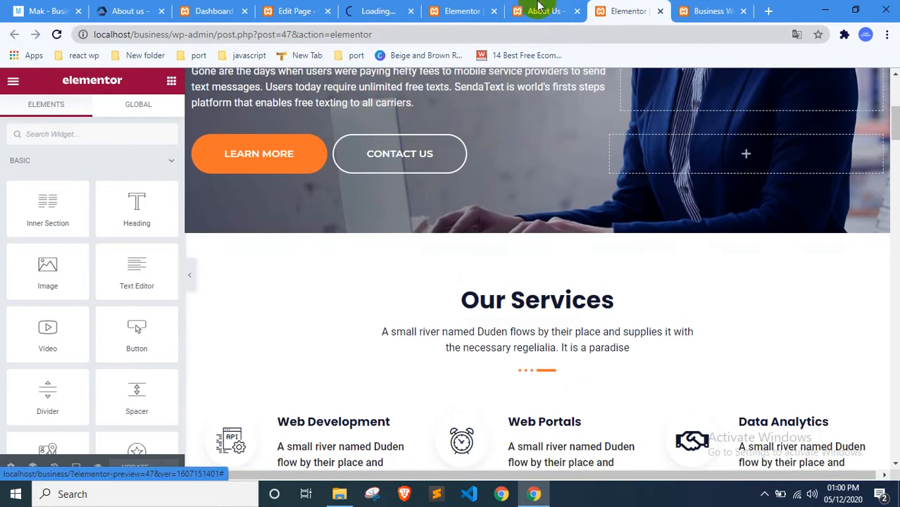
{"action": "left_click", "coordinate": [461, 10]}
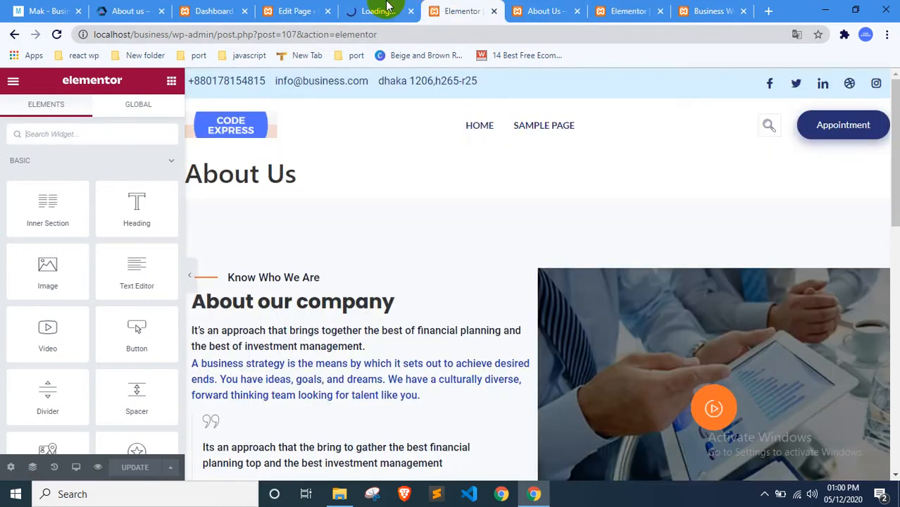
{"action": "left_click", "coordinate": [386, 7]}
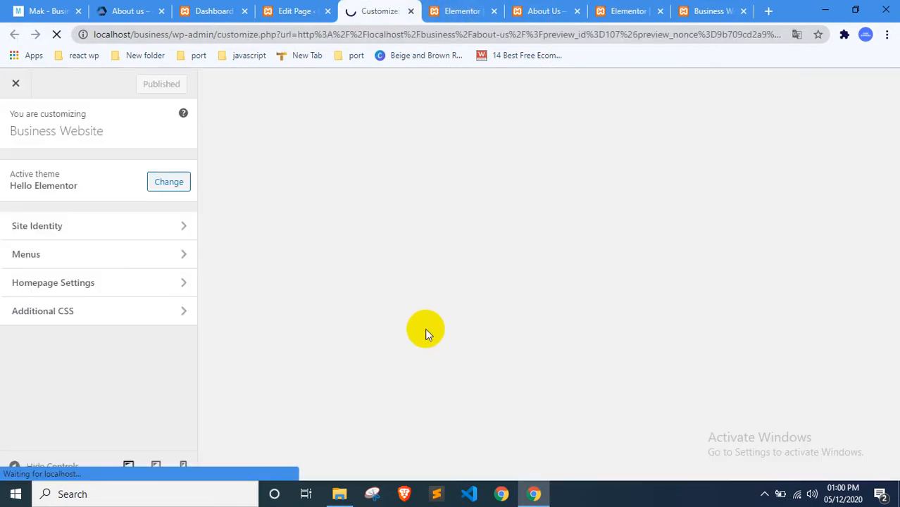
{"action": "left_click", "coordinate": [104, 317]}
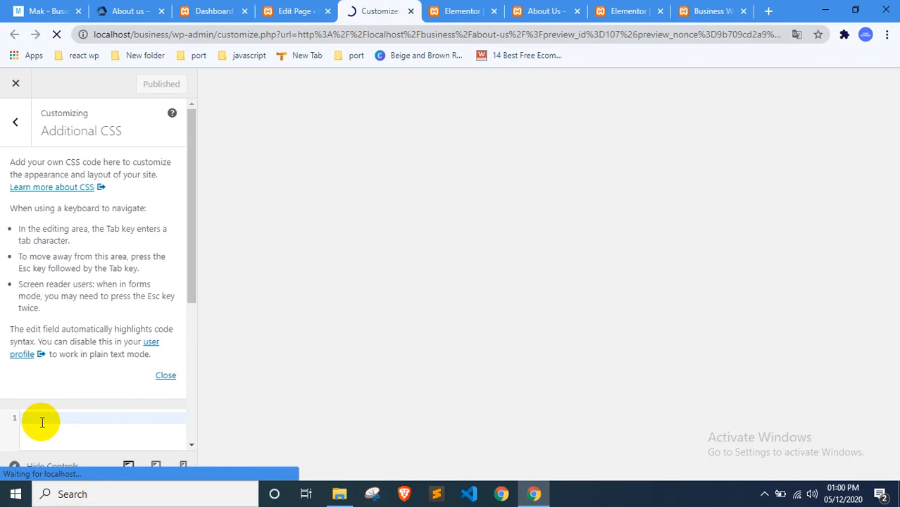
{"action": "type", "text": ".page-header"}
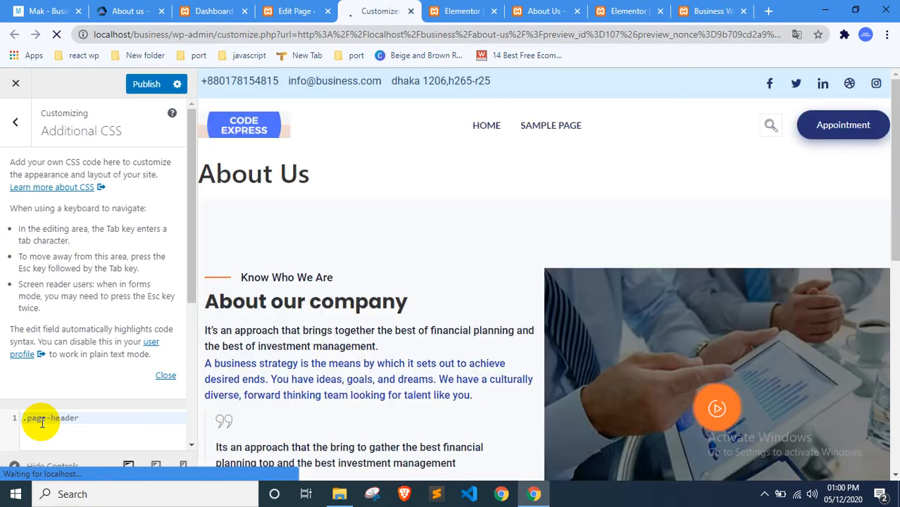
Get the h1 title's class from the inspected About Us preview and add .entry-title to the Additional CSS selector
{"action": "left_click", "coordinate": [451, 11]}
{"action": "left_click", "coordinate": [528, 10]}
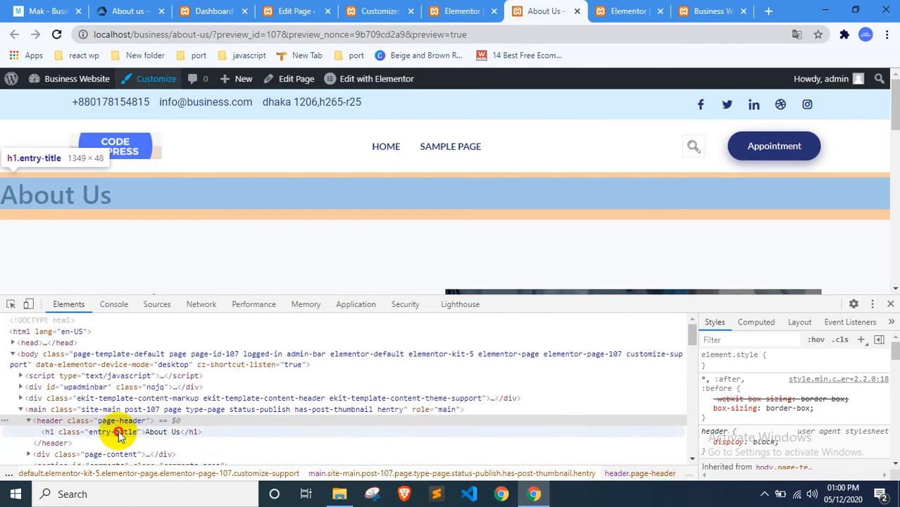
{"action": "double_click", "coordinate": [116, 432]}
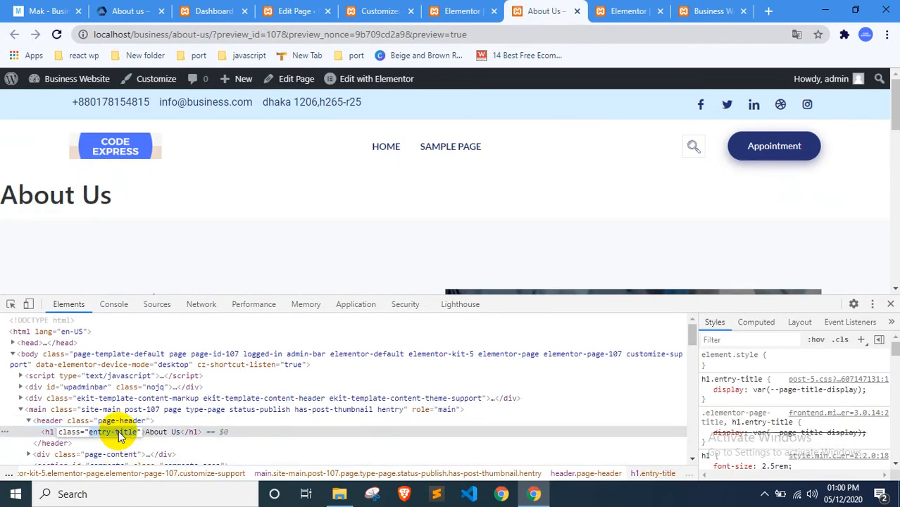
{"action": "left_click", "coordinate": [291, 10]}
{"action": "left_click", "coordinate": [371, 8]}
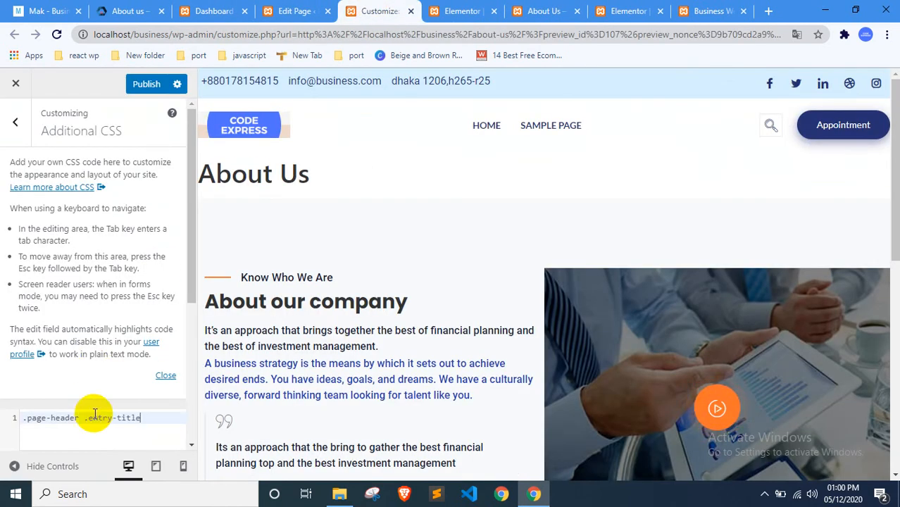
Complete the .page-header .entry-title rule with display:none and publish the Customizer changes
{"action": "key", "text": "Return"}
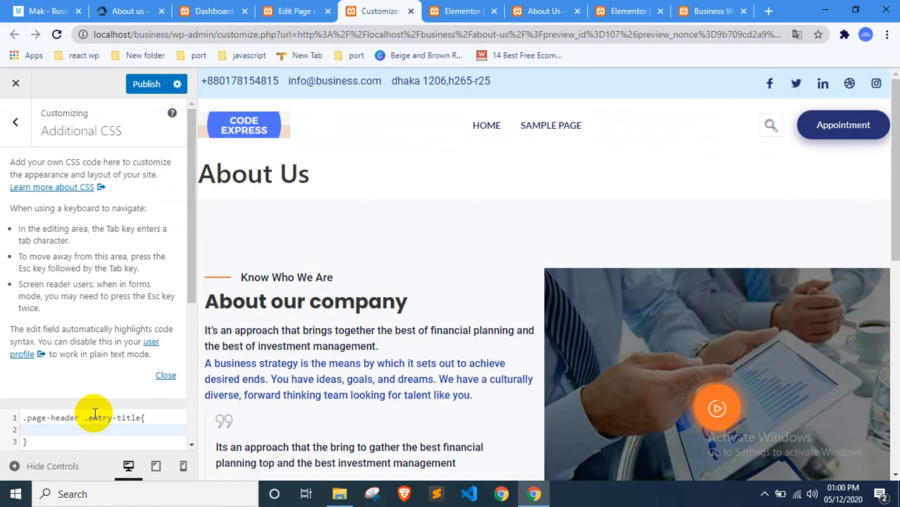
{"action": "type", "text": "disp"}
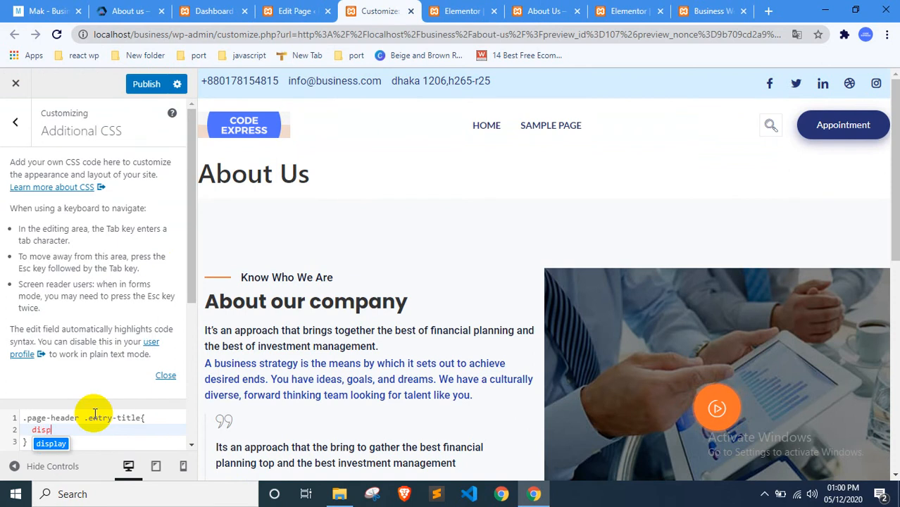
{"action": "type", "text": "lay:non"}
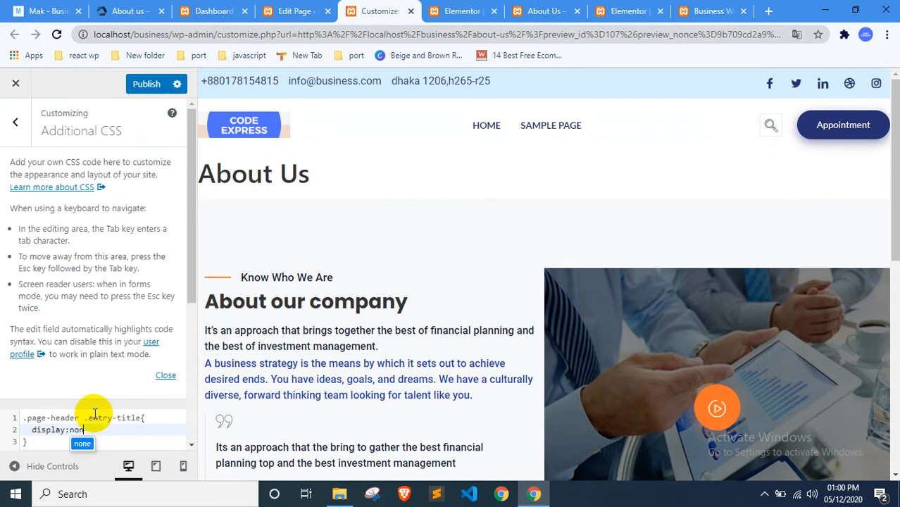
{"action": "type", "text": "e"}
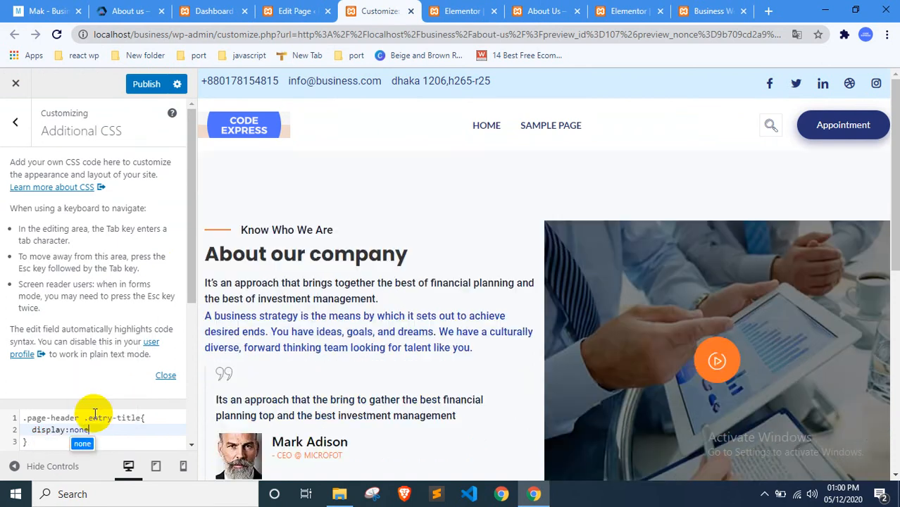
{"action": "left_click", "coordinate": [148, 85]}
Exit the Customizer, check the About Us page's title area and close that browser tab
{"action": "left_click", "coordinate": [13, 83]}
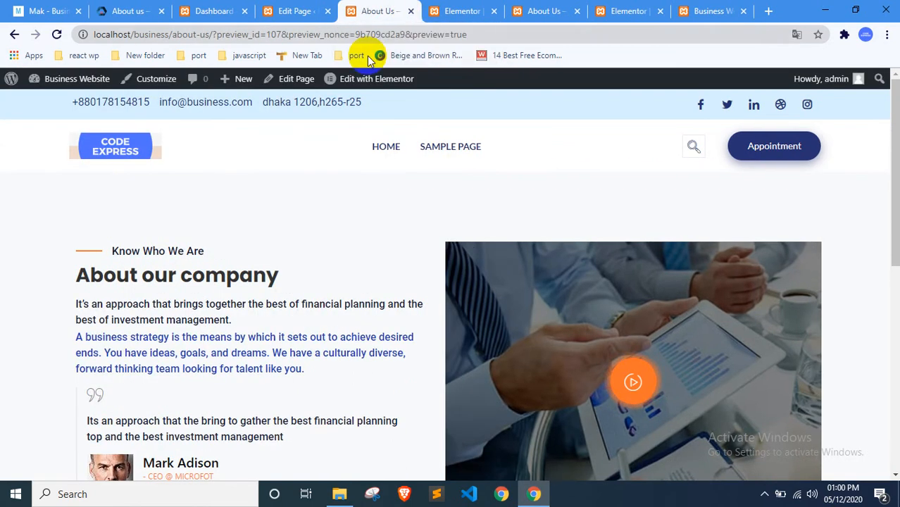
{"action": "scroll", "coordinate": [67, 195], "scroll_direction": "down", "scroll_amount": 6}
{"action": "scroll", "coordinate": [67, 195], "scroll_direction": "up", "scroll_amount": 6}
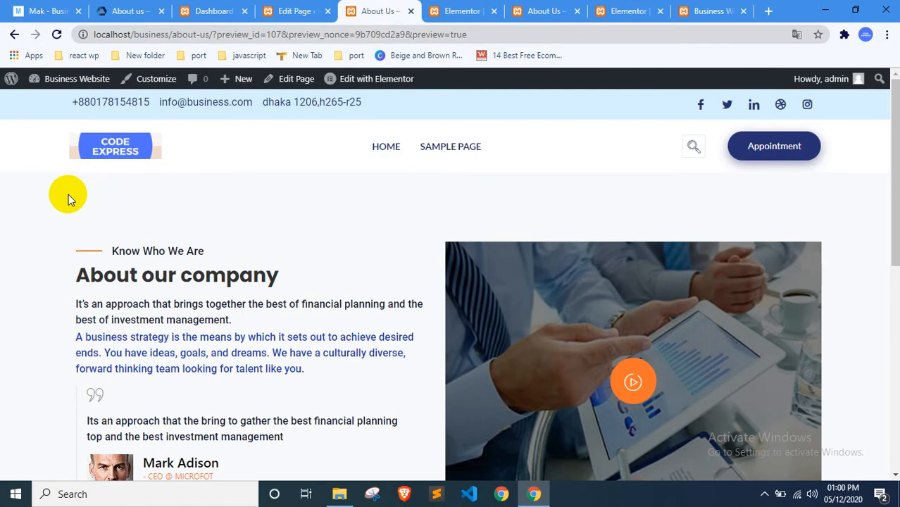
{"action": "right_click", "coordinate": [1, 195]}
{"action": "left_click", "coordinate": [28, 237]}
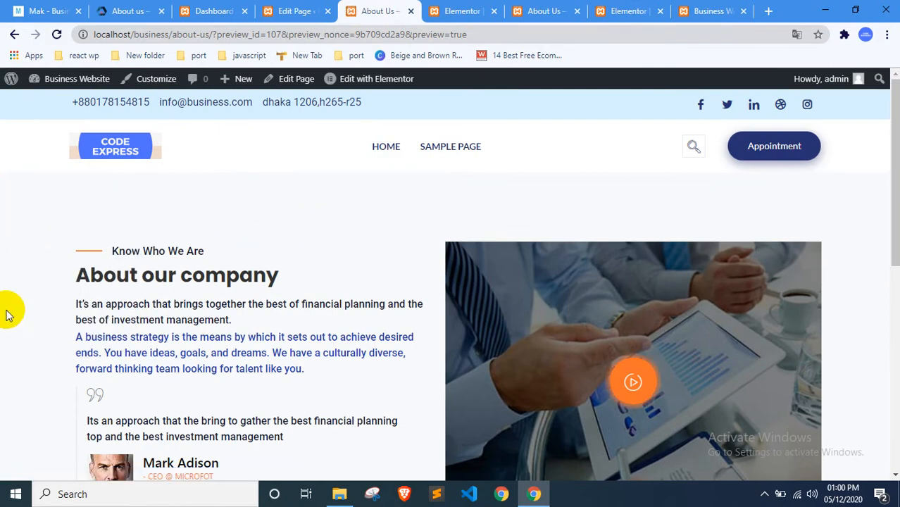
{"action": "left_click", "coordinate": [410, 11]}
Reload the original About Us preview, close the developer tools and review the page from header to footer
{"action": "left_click", "coordinate": [451, 11]}
{"action": "right_click", "coordinate": [152, 192]}
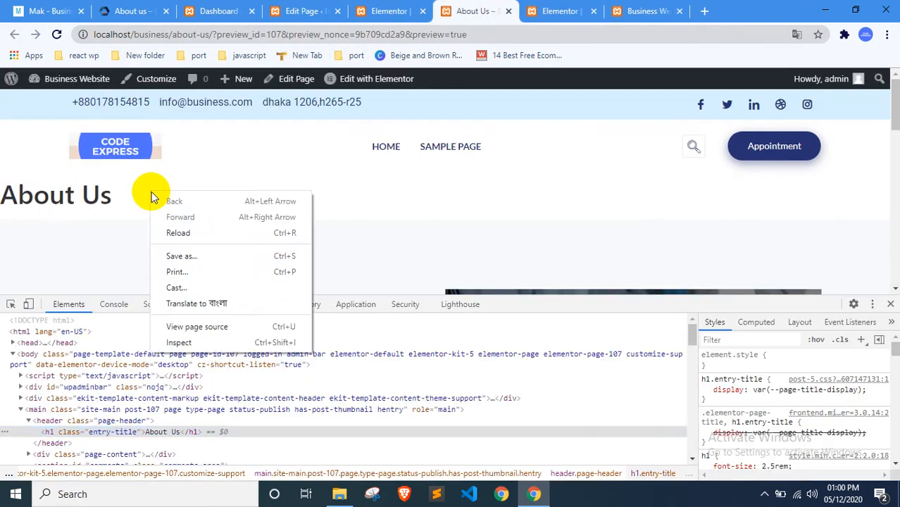
{"action": "left_click", "coordinate": [191, 233]}
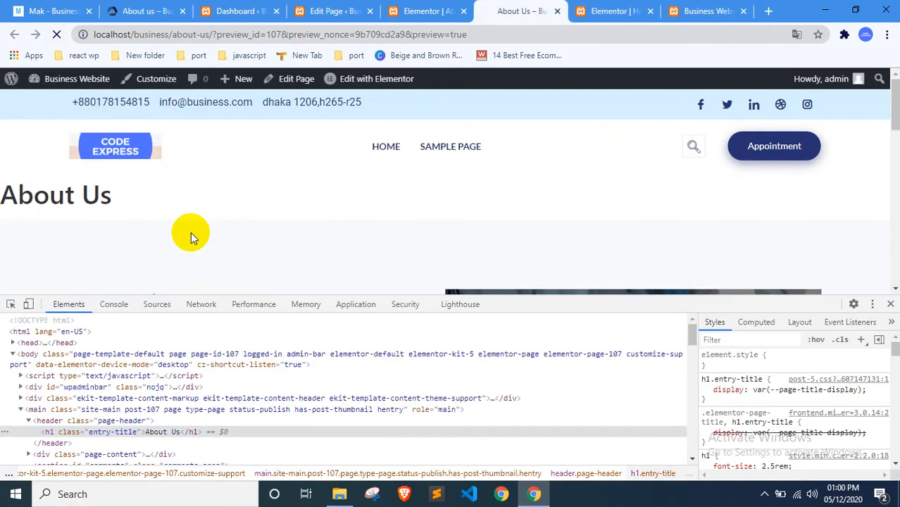
{"action": "left_click", "coordinate": [890, 304]}
{"action": "scroll", "coordinate": [267, 286], "scroll_direction": "down", "scroll_amount": 6}
{"action": "scroll", "coordinate": [267, 285], "scroll_direction": "up", "scroll_amount": 6}
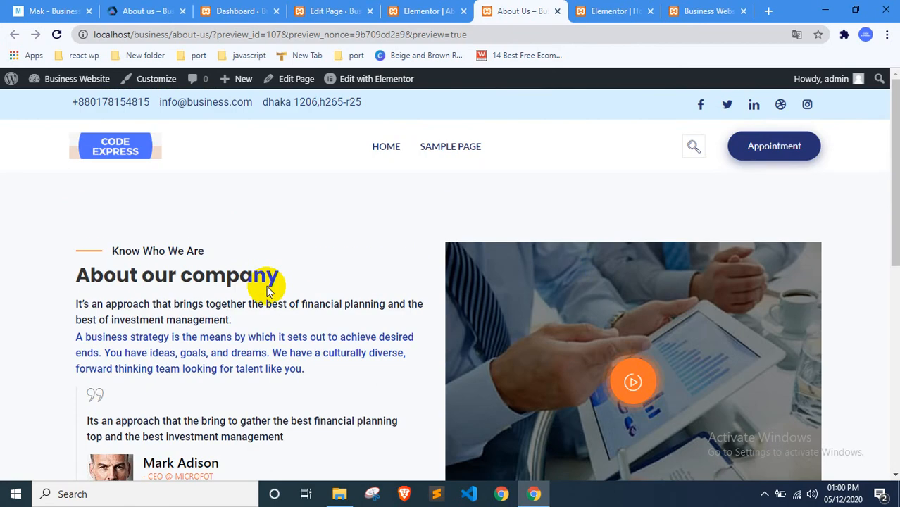
{"action": "scroll", "coordinate": [402, 245], "scroll_direction": "down", "scroll_amount": 2}
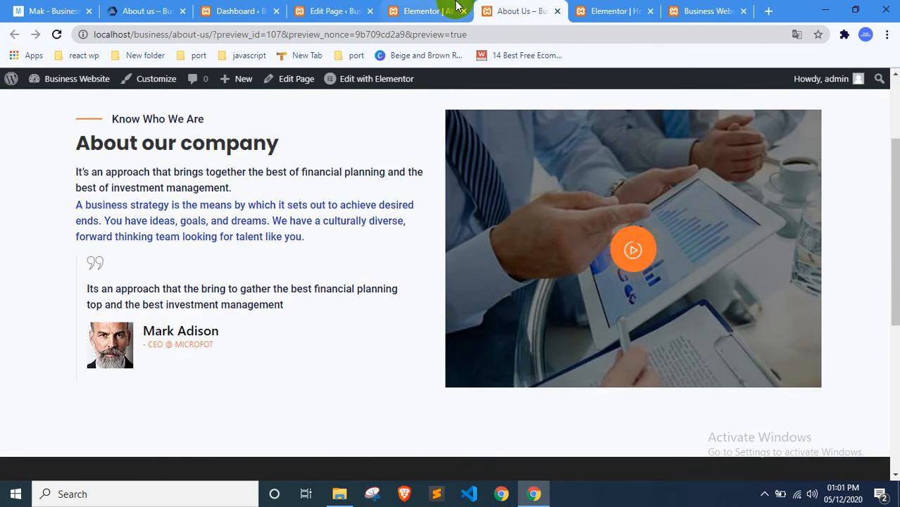
{"action": "scroll", "coordinate": [291, 261], "scroll_direction": "up", "scroll_amount": 2}
{"action": "scroll", "coordinate": [338, 240], "scroll_direction": "down", "scroll_amount": 4}
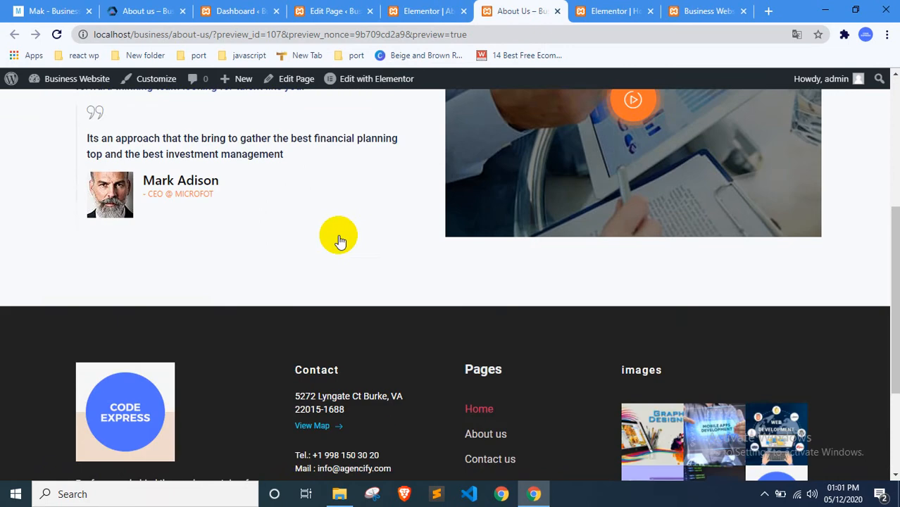
Return to the About Us page in Elementor and browse the ElementsKit library's Team sections for the empty area below the company section
{"action": "key", "text": "ctrl+shift+Tab"}
{"action": "scroll", "coordinate": [351, 233], "scroll_direction": "down", "scroll_amount": 3}
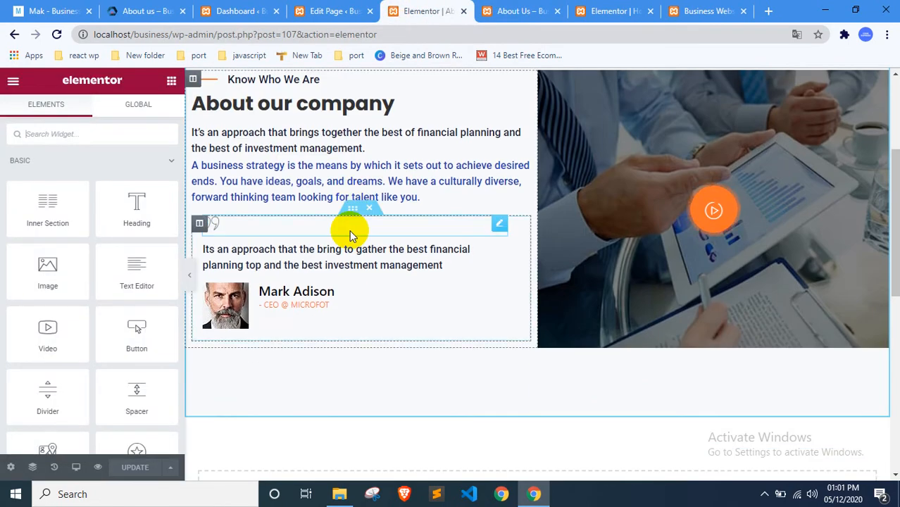
{"action": "scroll", "coordinate": [407, 223], "scroll_direction": "down", "scroll_amount": 5}
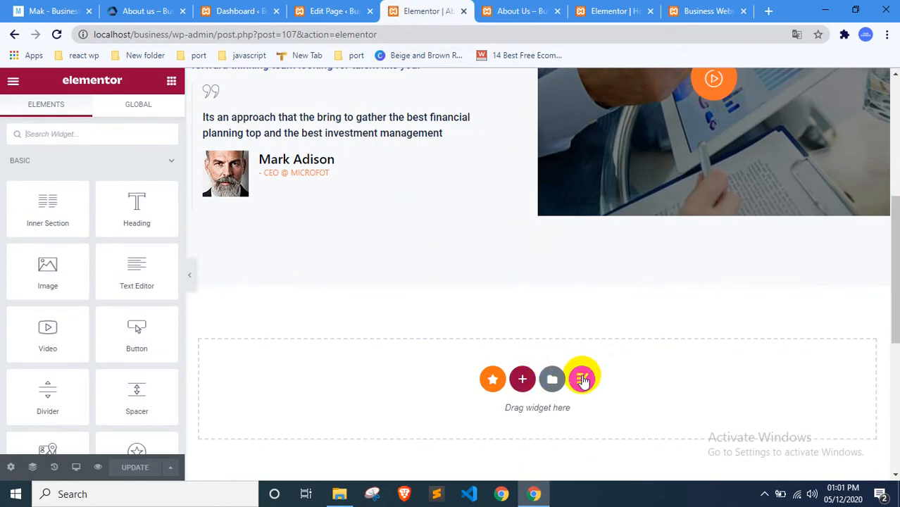
{"action": "left_click", "coordinate": [582, 380]}
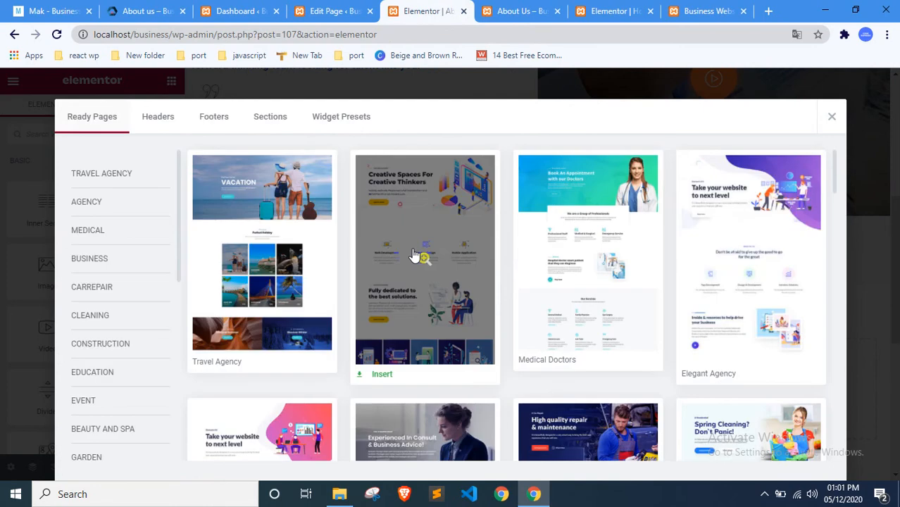
{"action": "left_click", "coordinate": [271, 119]}
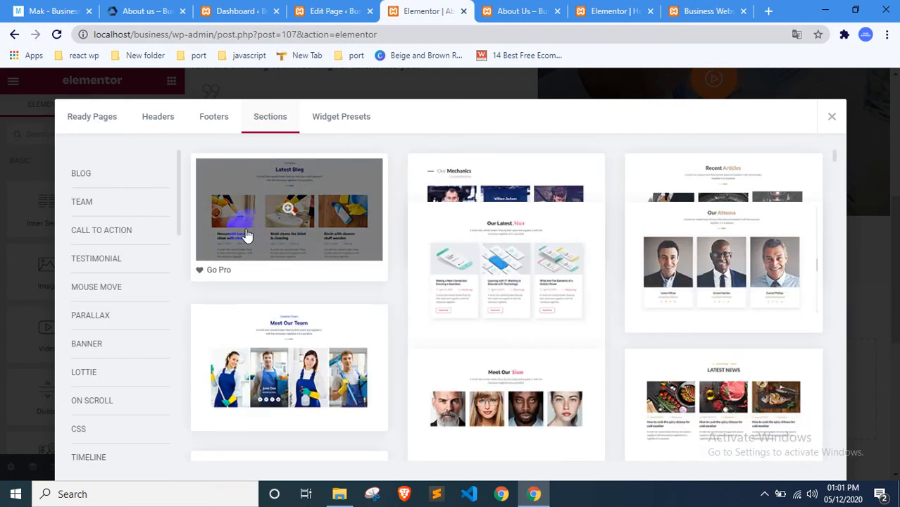
{"action": "left_click", "coordinate": [82, 202]}
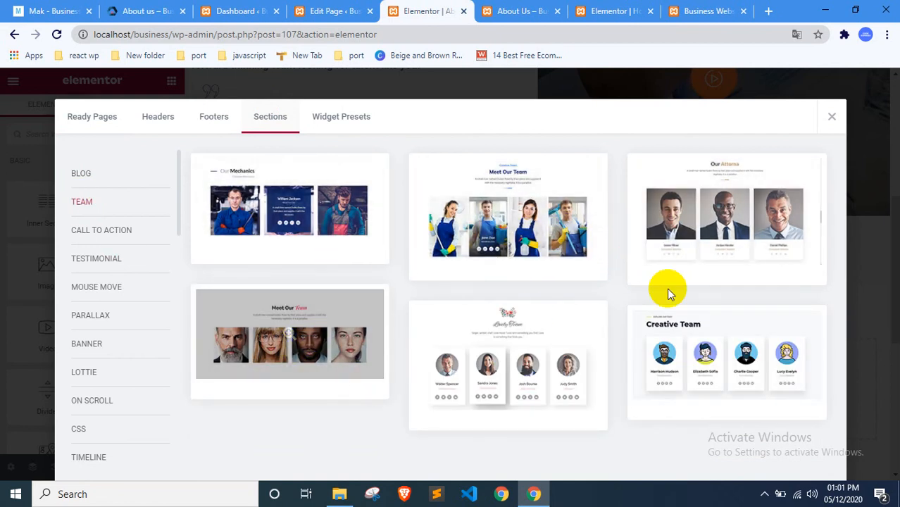
Preview the three-member "Our Attorna" team section and insert it below the company section
{"action": "left_click", "coordinate": [711, 201]}
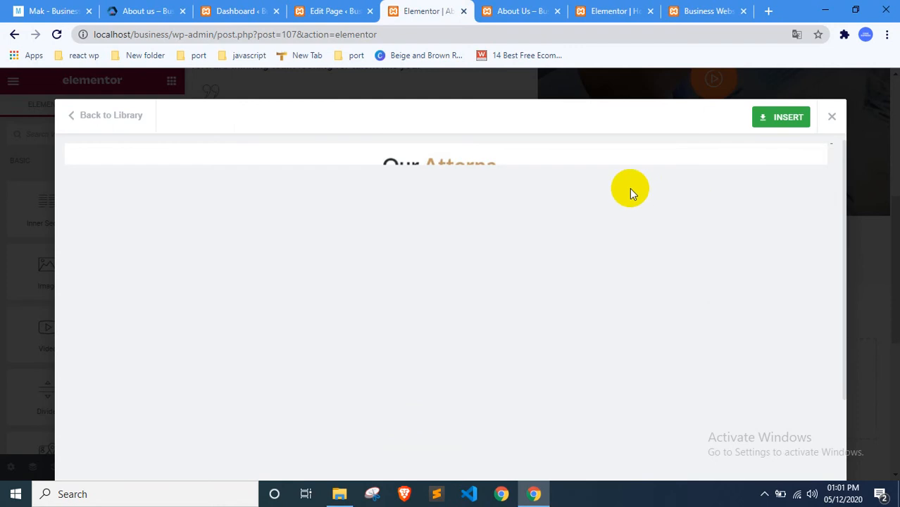
{"action": "left_click", "coordinate": [780, 120]}
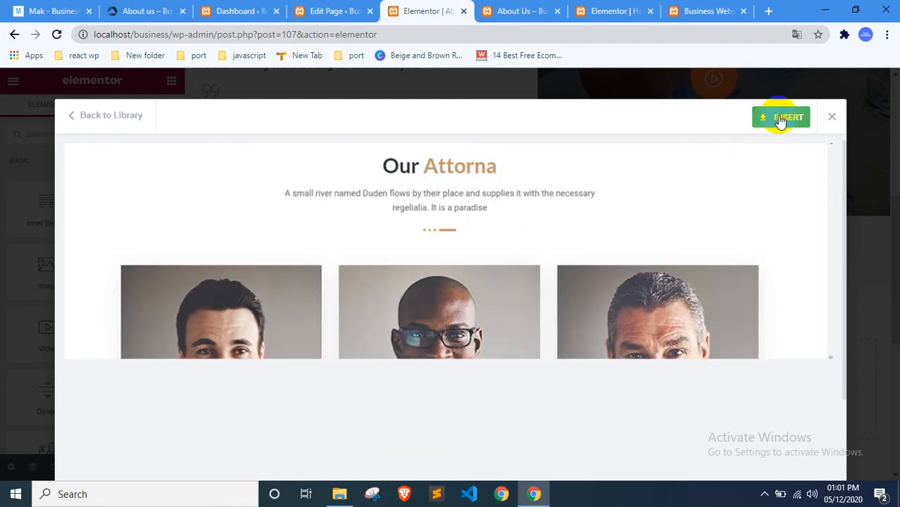
{"action": "scroll", "coordinate": [669, 201], "scroll_direction": "down", "scroll_amount": 2}
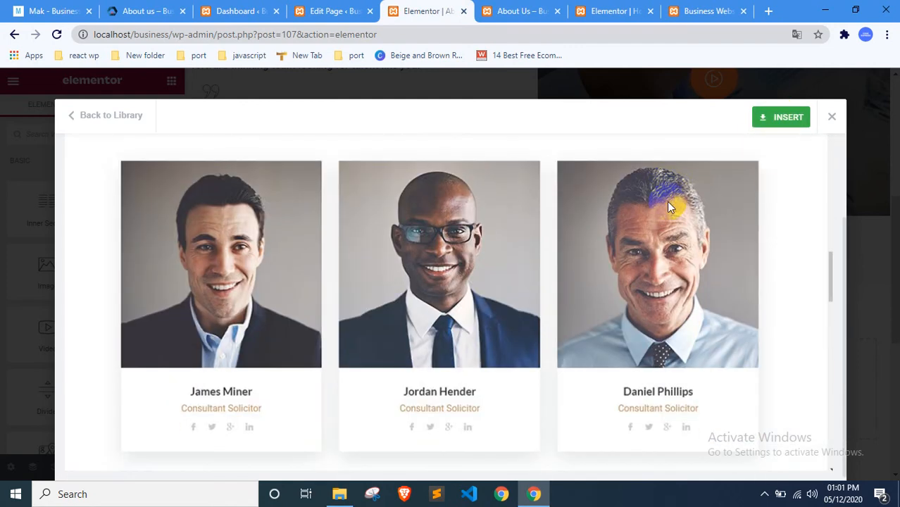
{"action": "left_click", "coordinate": [779, 124]}
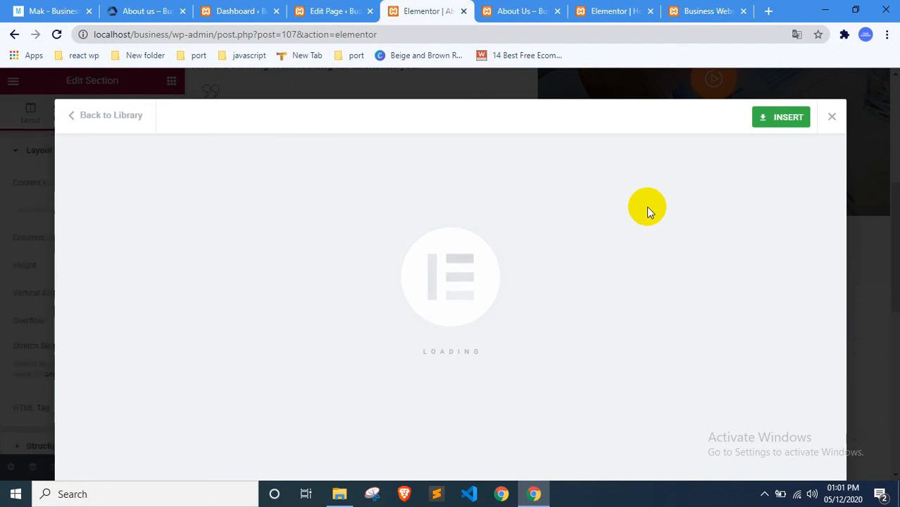
{"action": "scroll", "coordinate": [646, 206], "scroll_direction": "down", "scroll_amount": 7}
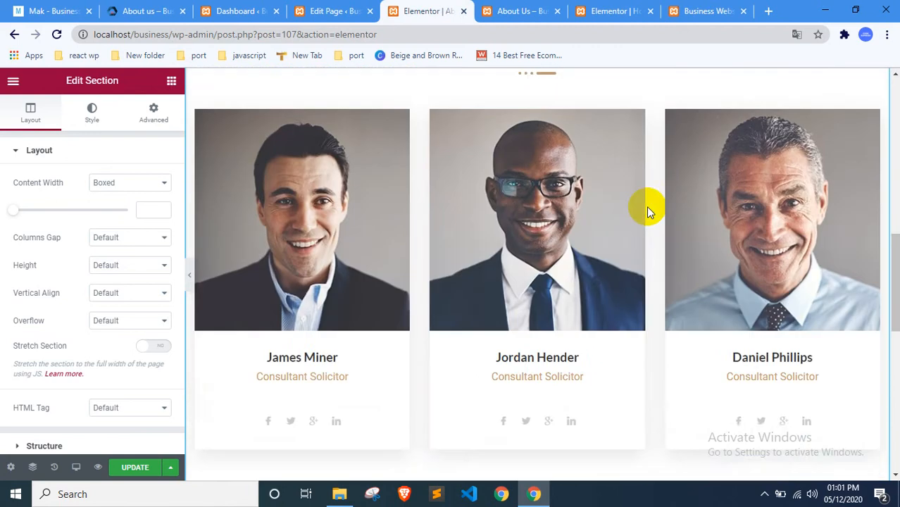
Change the team section's heading title to "Our Team Member" and update the page
{"action": "scroll", "coordinate": [497, 346], "scroll_direction": "up", "scroll_amount": 6}
{"action": "left_click", "coordinate": [521, 276]}
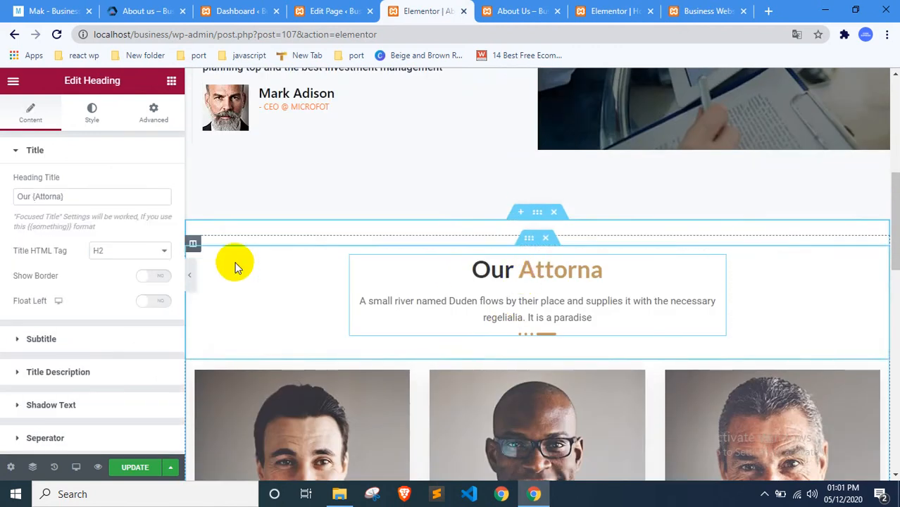
{"action": "left_click_drag", "start_coordinate": [80, 195], "coordinate": [11, 200]}
{"action": "key", "text": "BackSpace"}
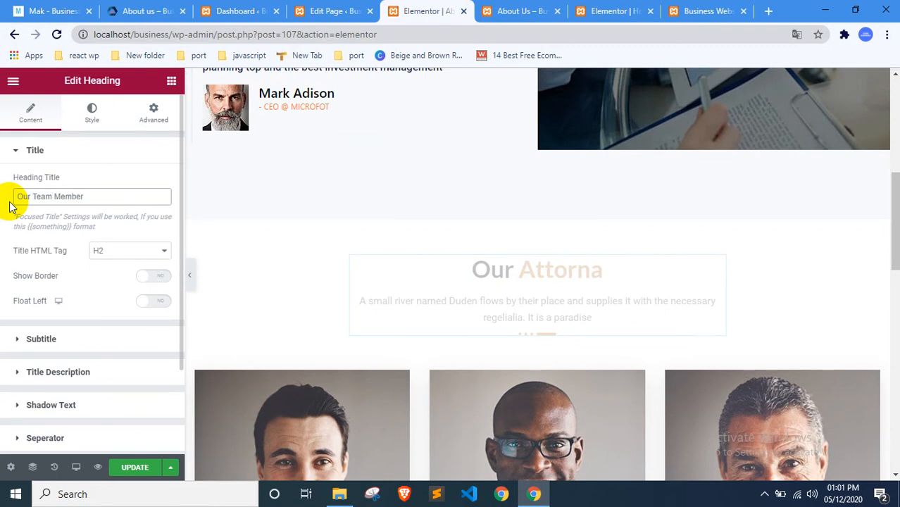
{"action": "scroll", "coordinate": [519, 298], "scroll_direction": "down", "scroll_amount": 3}
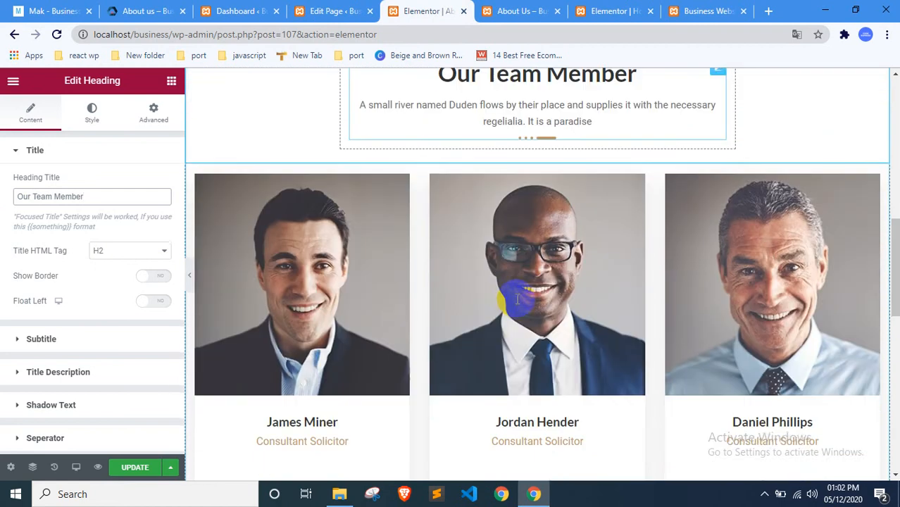
{"action": "scroll", "coordinate": [517, 299], "scroll_direction": "down", "scroll_amount": 3}
{"action": "left_click", "coordinate": [145, 468]}
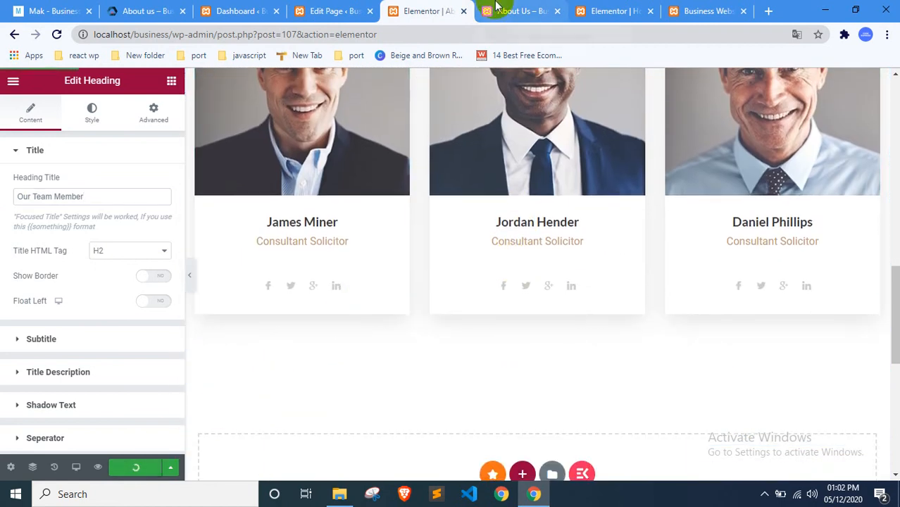
Reload the About Us preview and review the new team section down to the footer
{"action": "left_click", "coordinate": [494, 8]}
{"action": "right_click", "coordinate": [9, 229]}
{"action": "left_click", "coordinate": [30, 266]}
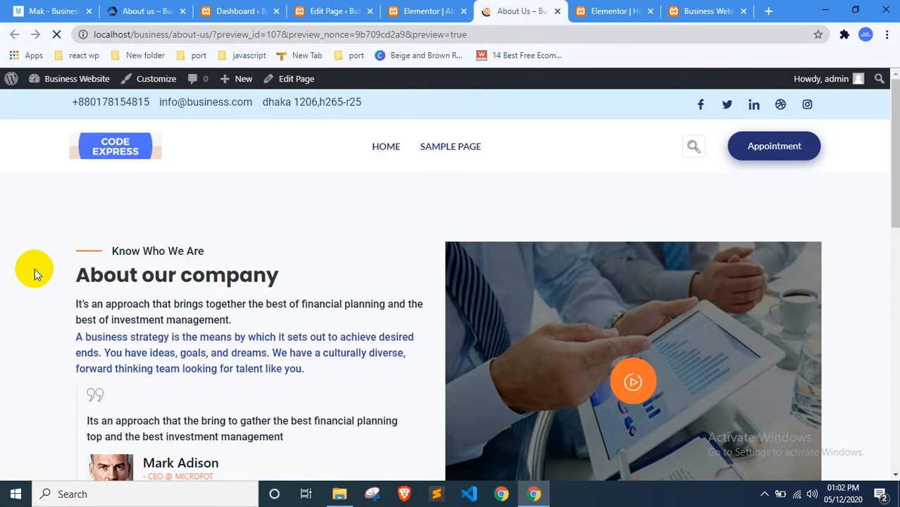
{"action": "scroll", "coordinate": [35, 268], "scroll_direction": "down", "scroll_amount": 9}
{"action": "scroll", "coordinate": [34, 268], "scroll_direction": "down", "scroll_amount": 3}
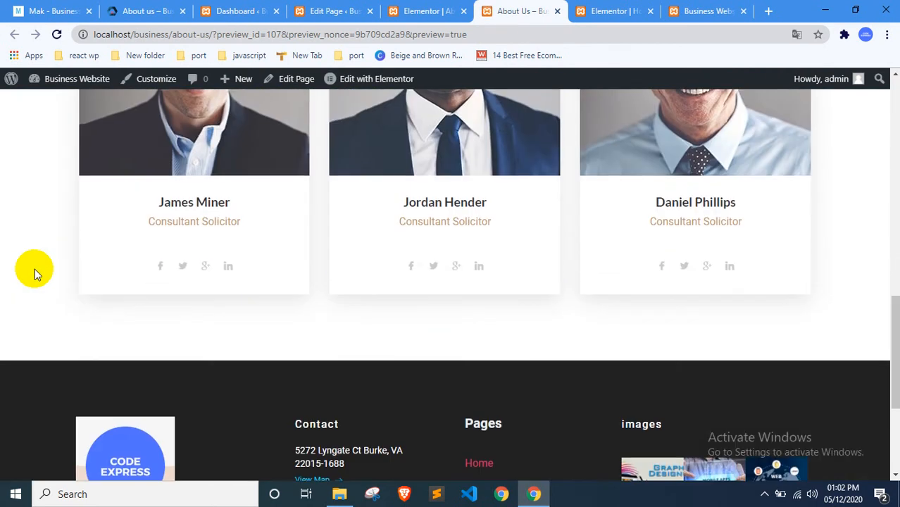
{"action": "scroll", "coordinate": [35, 268], "scroll_direction": "up", "scroll_amount": 8}
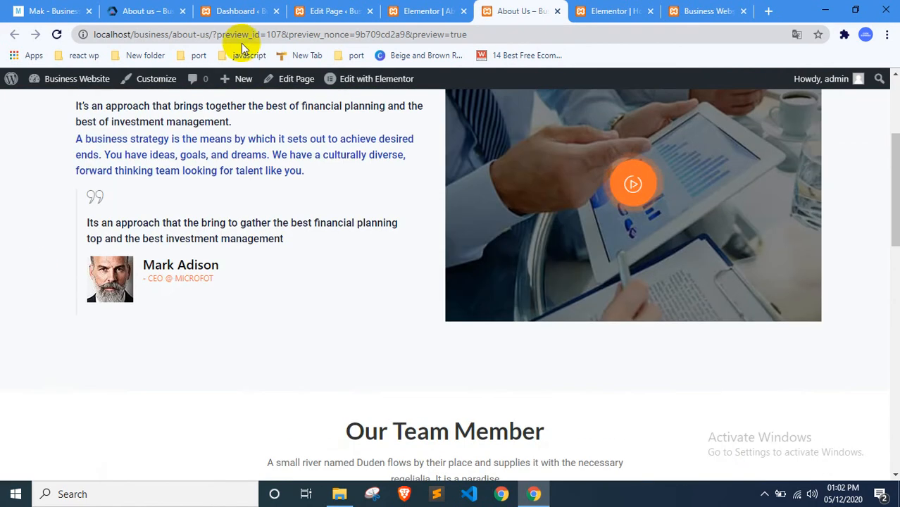
Back in Elementor, examine the first team member's content, Twitter and Facebook social profile settings, and style options
{"action": "left_click", "coordinate": [426, 10]}
{"action": "left_click", "coordinate": [295, 246]}
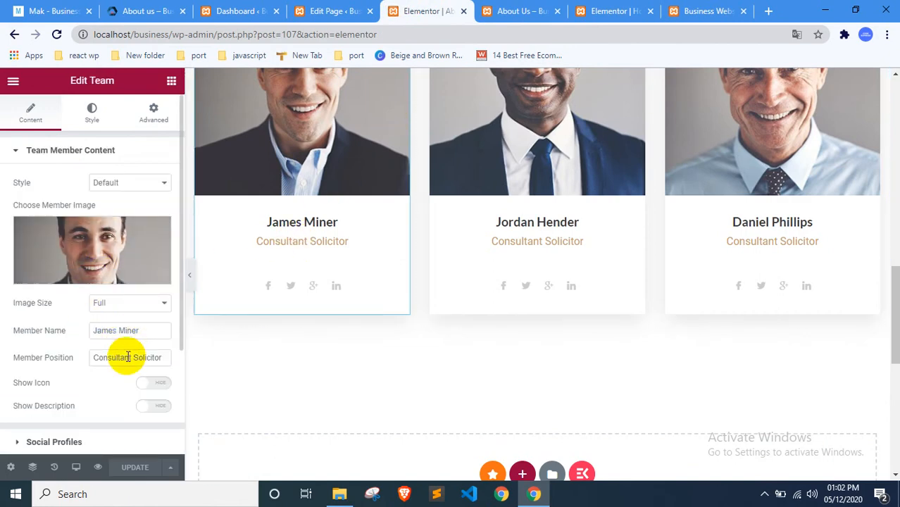
{"action": "scroll", "coordinate": [128, 356], "scroll_direction": "down", "scroll_amount": 2}
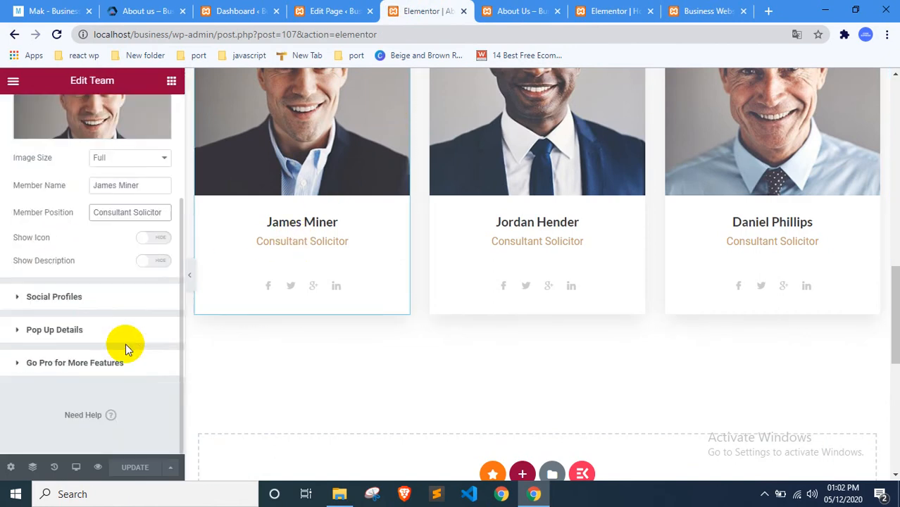
{"action": "left_click", "coordinate": [67, 296]}
{"action": "left_click", "coordinate": [66, 289]}
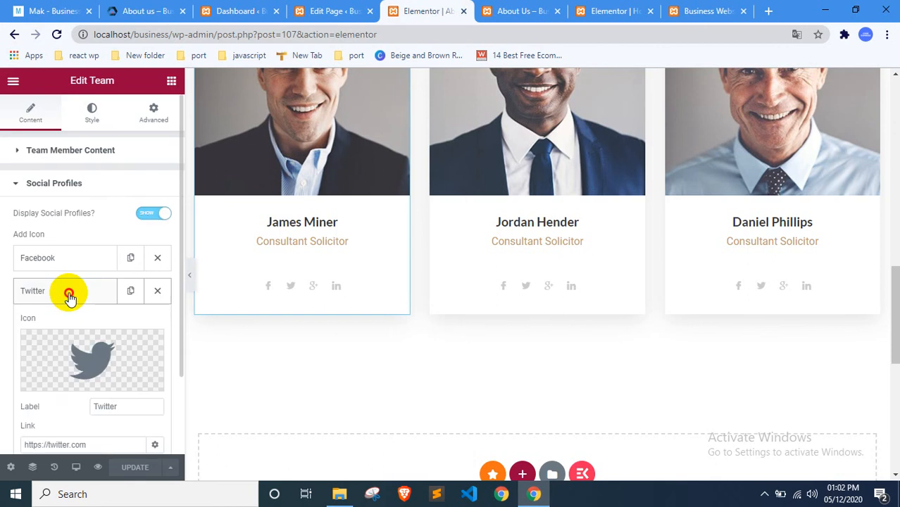
{"action": "left_click", "coordinate": [66, 289]}
{"action": "left_click", "coordinate": [71, 259]}
{"action": "double_click", "coordinate": [66, 410]}
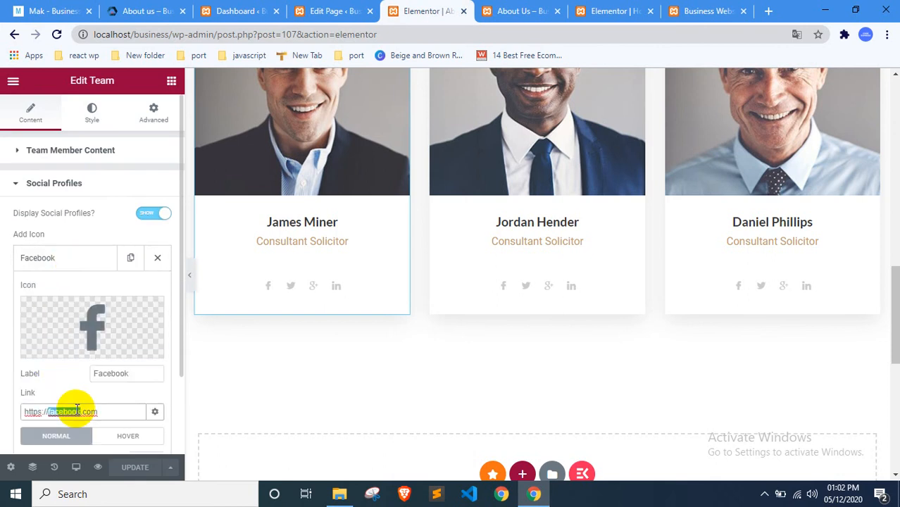
{"action": "left_click", "coordinate": [54, 259]}
{"action": "left_click", "coordinate": [98, 114]}
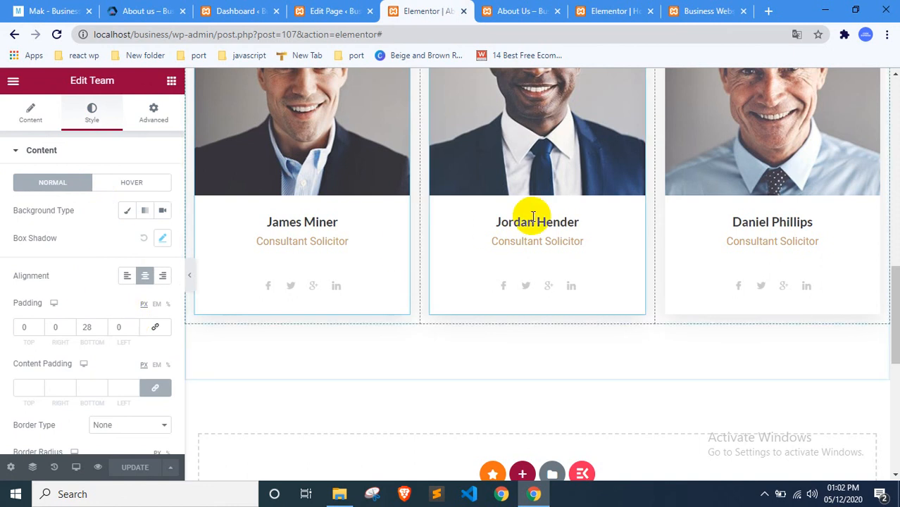
Duplicate the inner section that holds the three team member cards
{"action": "scroll", "coordinate": [528, 226], "scroll_direction": "up", "scroll_amount": 3}
{"action": "scroll", "coordinate": [517, 248], "scroll_direction": "down", "scroll_amount": 3}
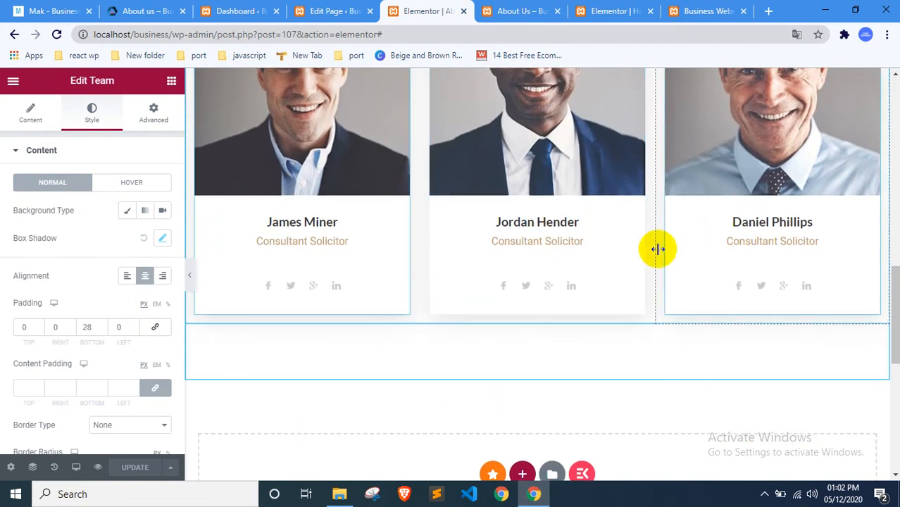
{"action": "scroll", "coordinate": [535, 225], "scroll_direction": "up", "scroll_amount": 10}
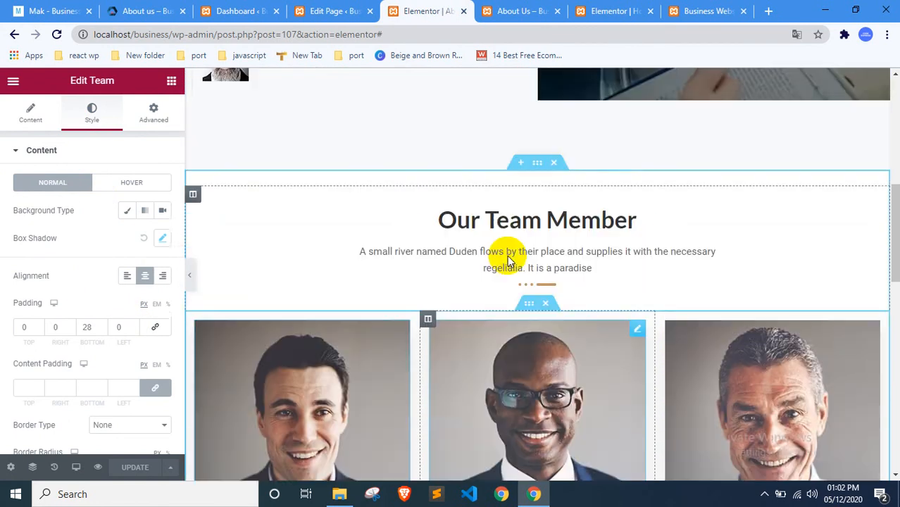
{"action": "scroll", "coordinate": [547, 208], "scroll_direction": "down", "scroll_amount": 2}
{"action": "scroll", "coordinate": [535, 260], "scroll_direction": "down", "scroll_amount": 5}
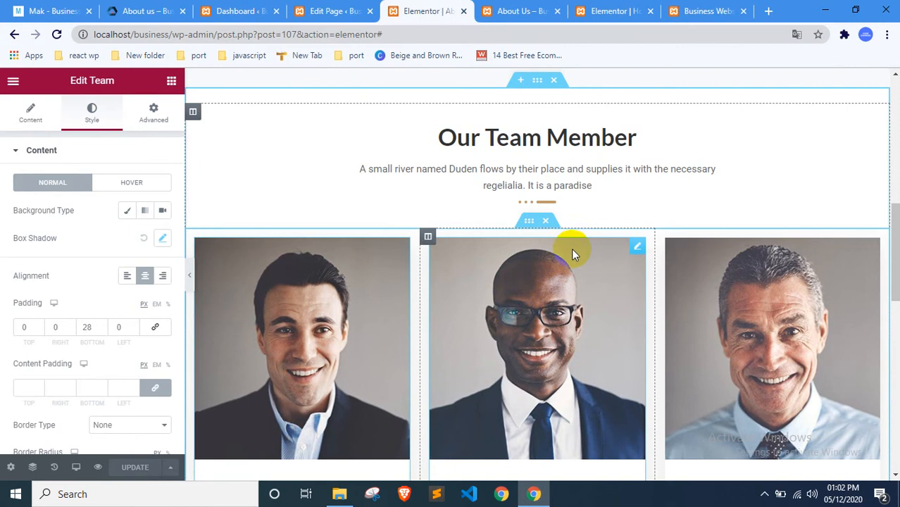
{"action": "scroll", "coordinate": [571, 246], "scroll_direction": "down", "scroll_amount": 2}
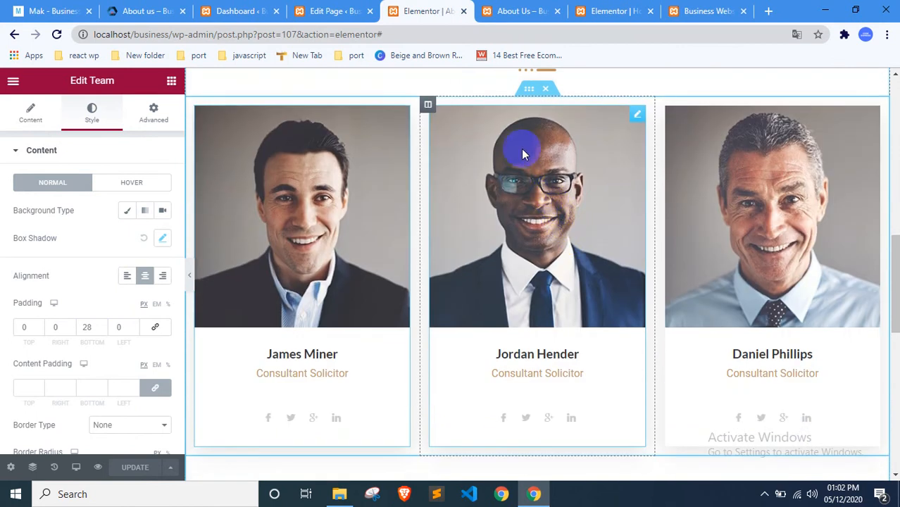
{"action": "right_click", "coordinate": [528, 90]}
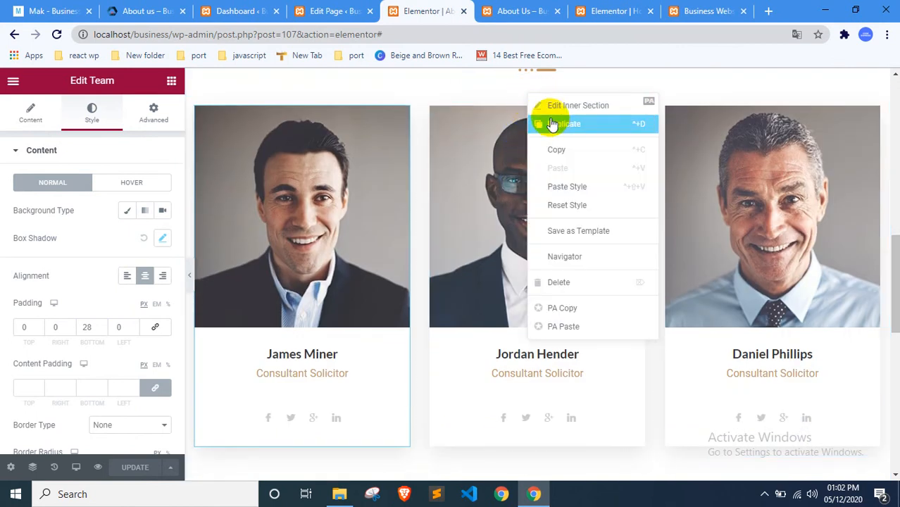
{"action": "left_click", "coordinate": [493, 206]}
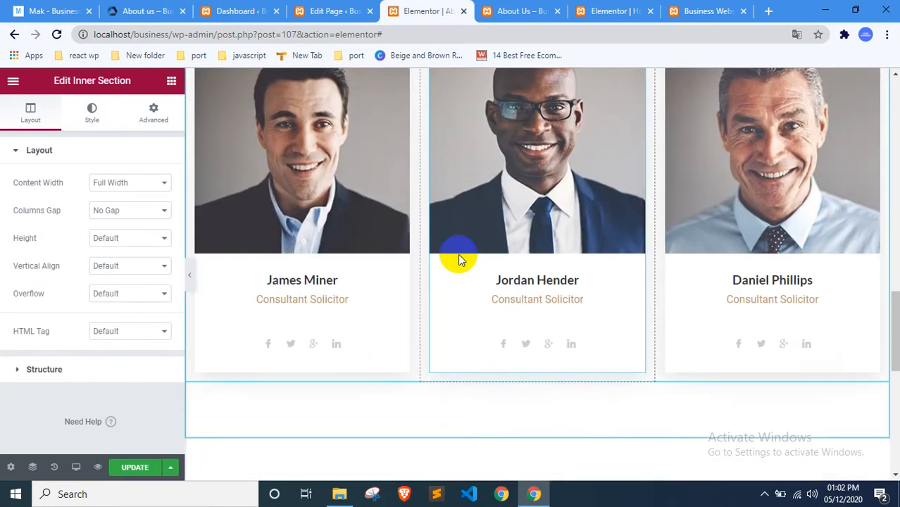
Check the settings of the duplicated team member cards and delete the duplicated inner section
{"action": "scroll", "coordinate": [458, 254], "scroll_direction": "up", "scroll_amount": 8}
{"action": "scroll", "coordinate": [611, 209], "scroll_direction": "down", "scroll_amount": 5}
{"action": "left_click", "coordinate": [330, 297]}
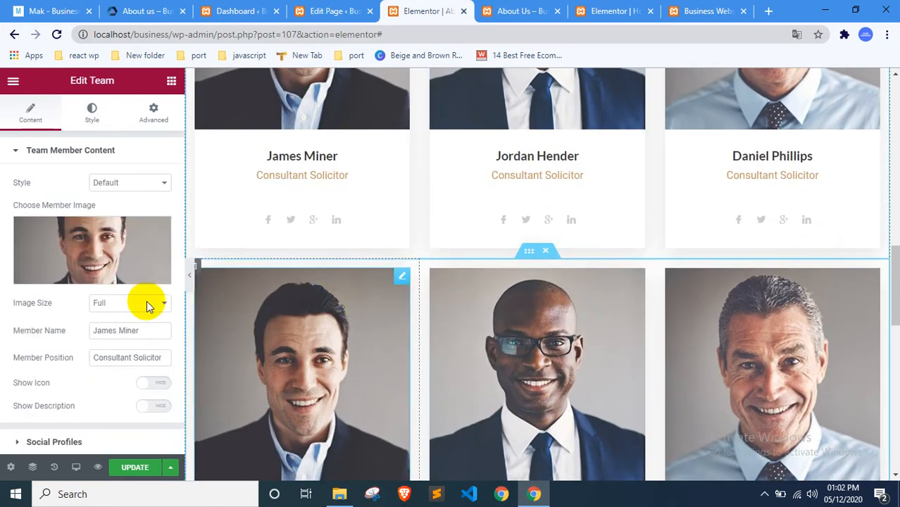
{"action": "left_click", "coordinate": [480, 361]}
{"action": "left_click", "coordinate": [765, 344]}
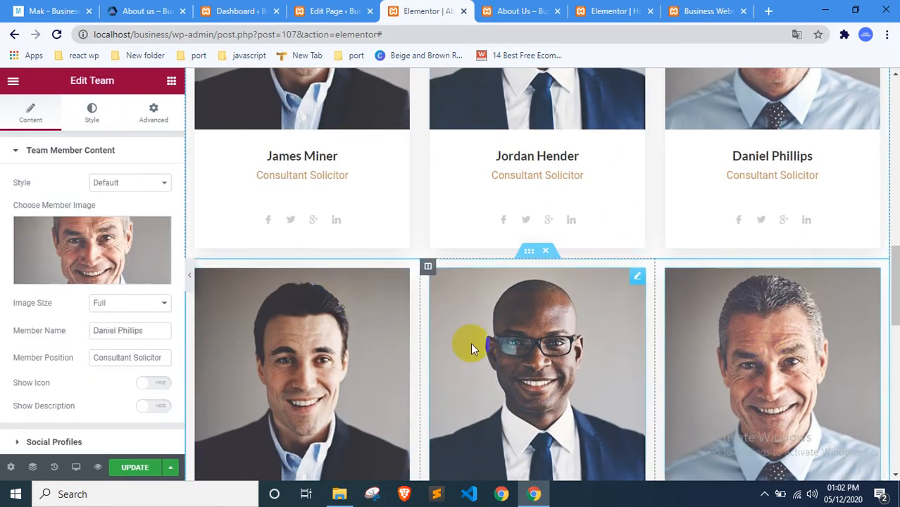
{"action": "left_click", "coordinate": [547, 253]}
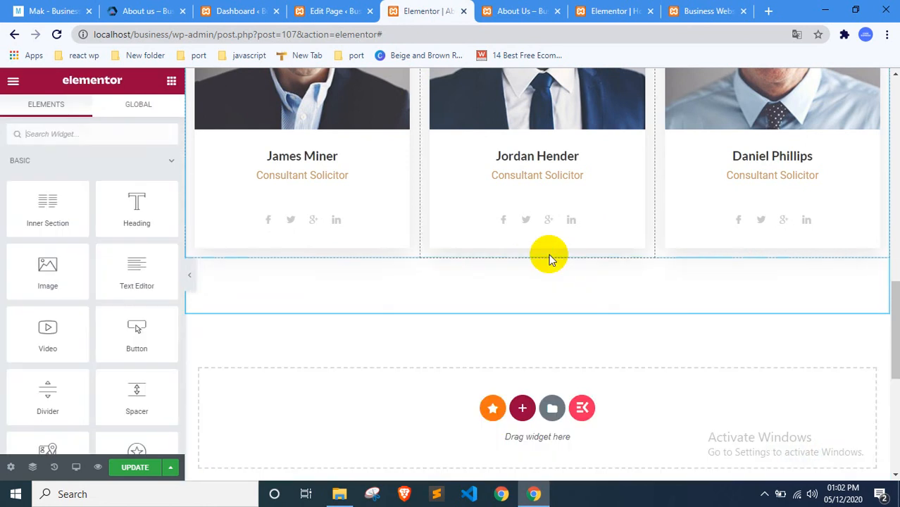
Update the About Us page and check its refreshed preview
{"action": "scroll", "coordinate": [462, 288], "scroll_direction": "up", "scroll_amount": 3}
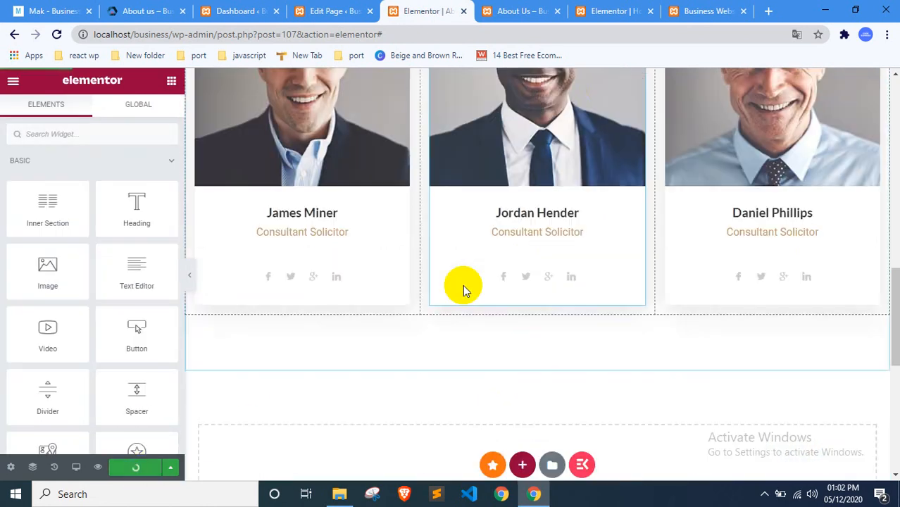
{"action": "scroll", "coordinate": [609, 224], "scroll_direction": "up", "scroll_amount": 10}
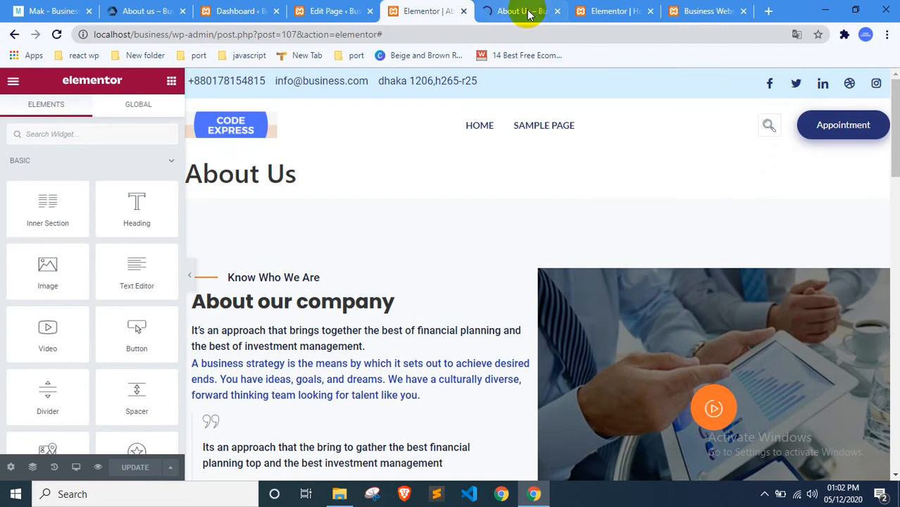
{"action": "left_click", "coordinate": [528, 12]}
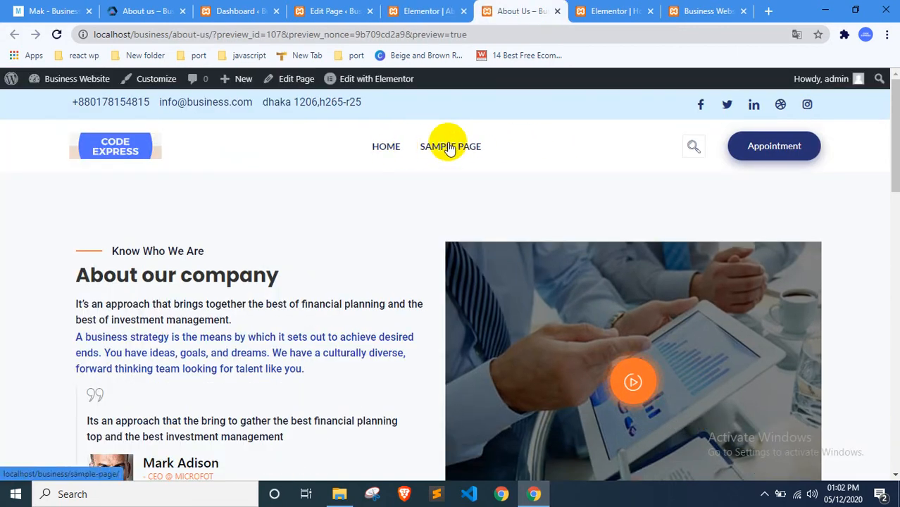
In the WordPress dashboard, add the About Us page to Main Menu between Home and Sample Page and save the menu
{"action": "left_click", "coordinate": [247, 9]}
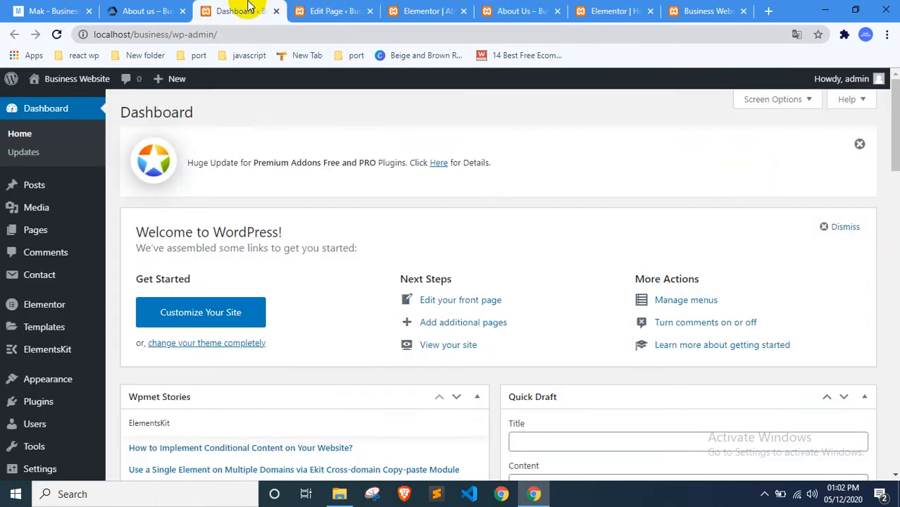
{"action": "left_click", "coordinate": [481, 7]}
{"action": "left_click", "coordinate": [222, 7]}
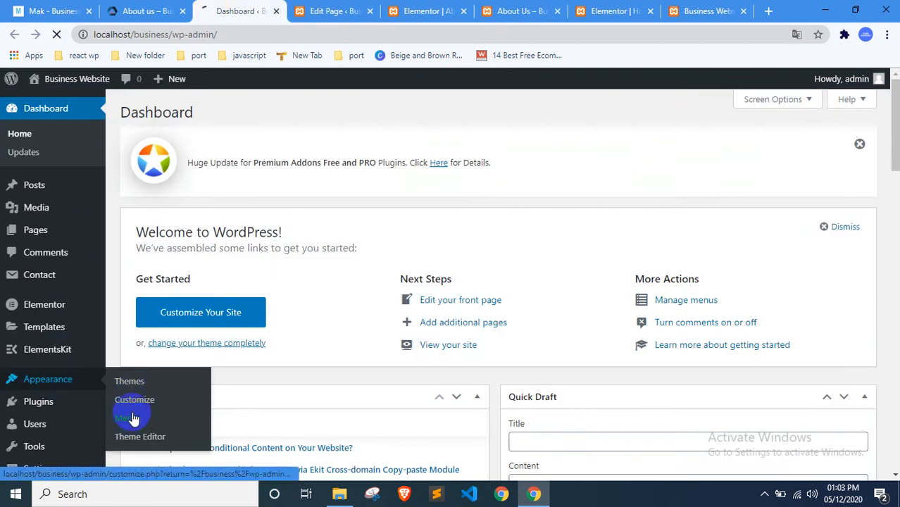
{"action": "left_click", "coordinate": [132, 405]}
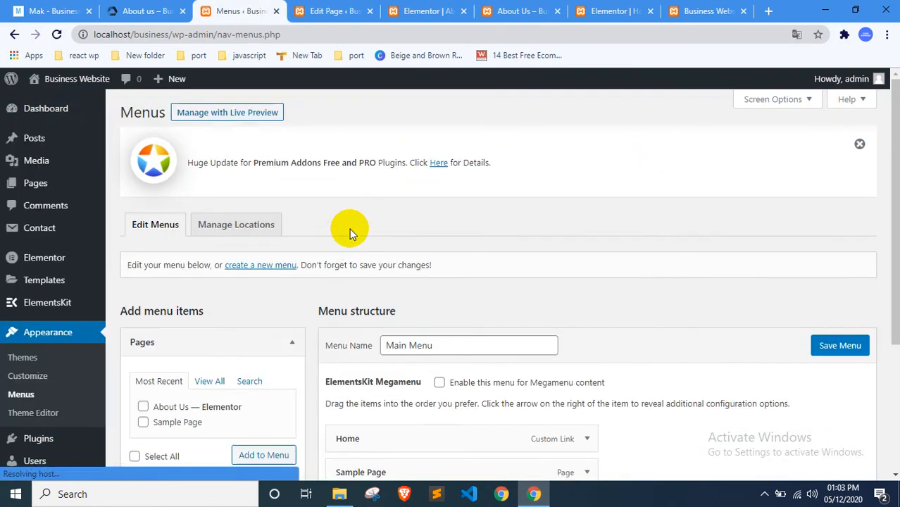
{"action": "scroll", "coordinate": [349, 228], "scroll_direction": "down", "scroll_amount": 3}
{"action": "left_click", "coordinate": [191, 214]}
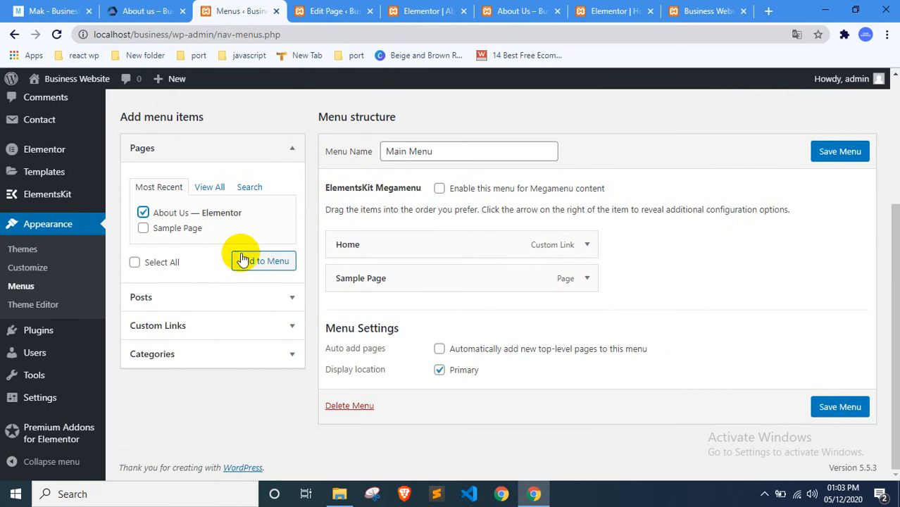
{"action": "left_click", "coordinate": [247, 261]}
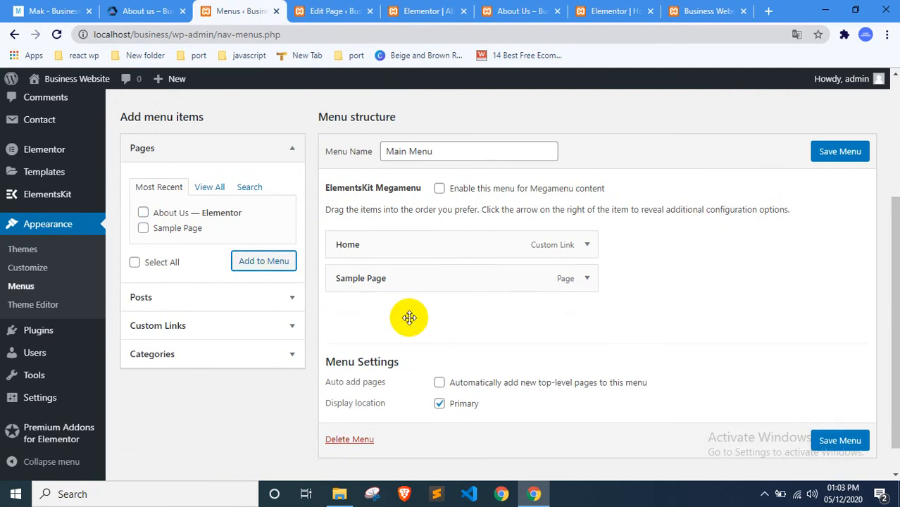
{"action": "left_click_drag", "start_coordinate": [397, 316], "coordinate": [412, 271]}
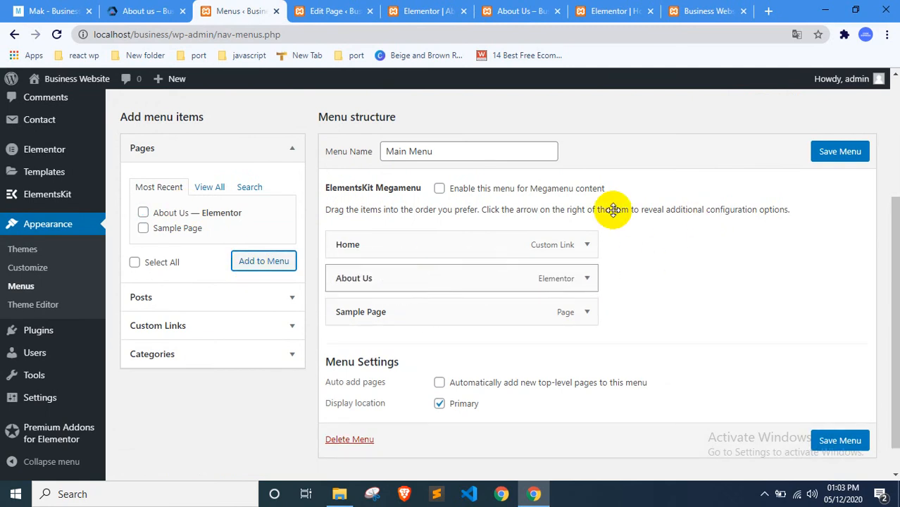
{"action": "left_click", "coordinate": [836, 161]}
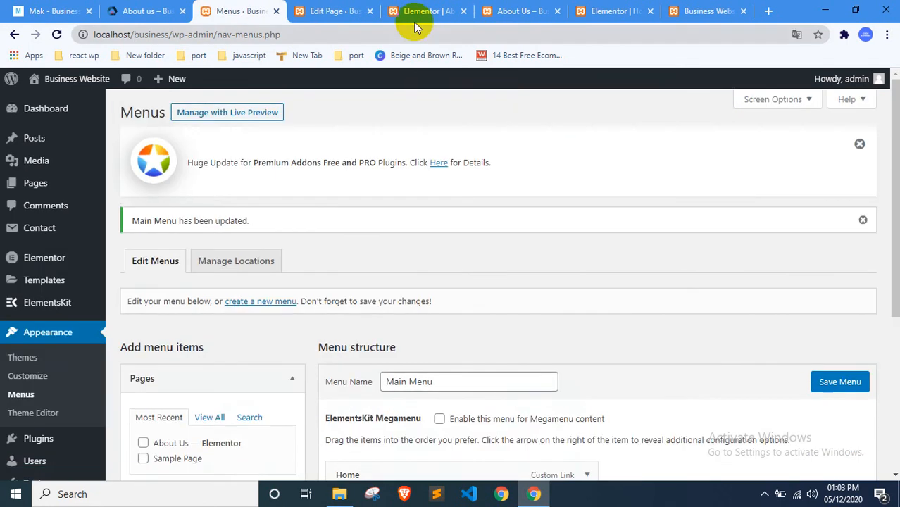
Reload the About Us preview to check the updated navigation, and look through the website's home page
{"action": "left_click", "coordinate": [425, 11]}
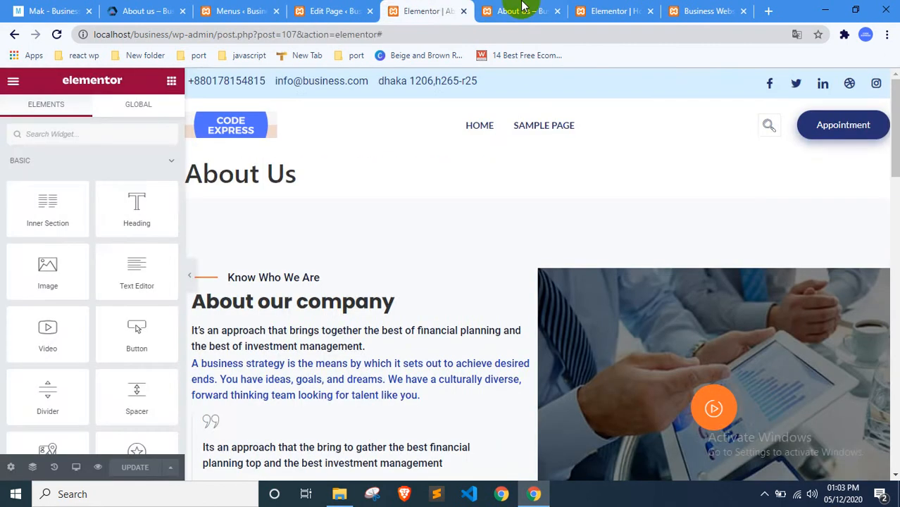
{"action": "left_click", "coordinate": [517, 11]}
{"action": "right_click", "coordinate": [8, 194]}
{"action": "left_click", "coordinate": [31, 233]}
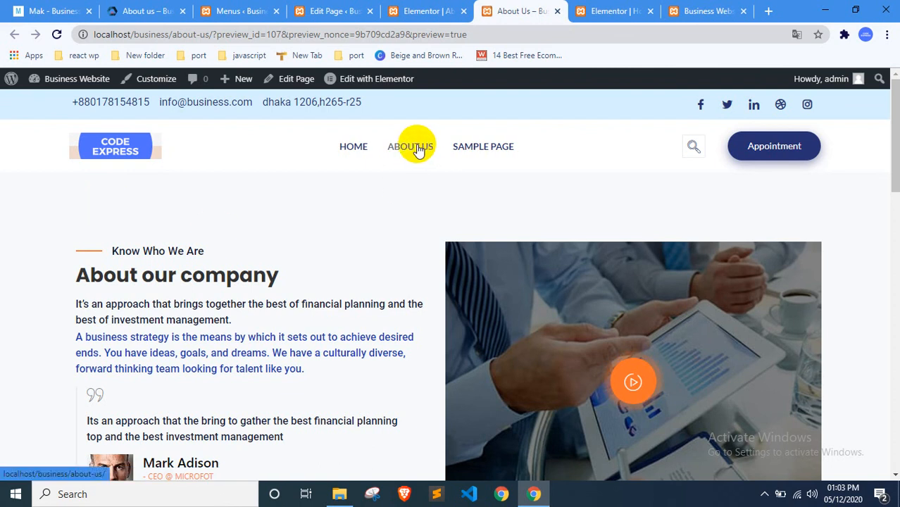
{"action": "left_click", "coordinate": [418, 150]}
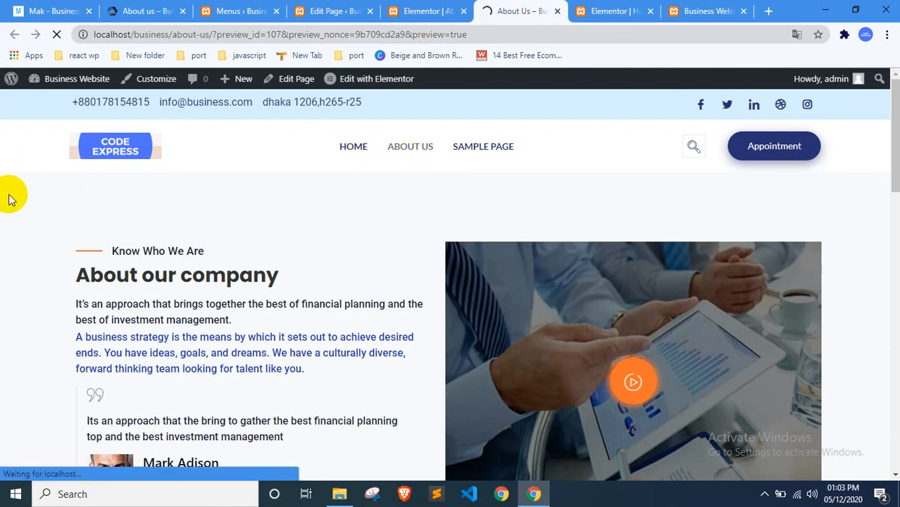
{"action": "scroll", "coordinate": [8, 200], "scroll_direction": "down", "scroll_amount": 5}
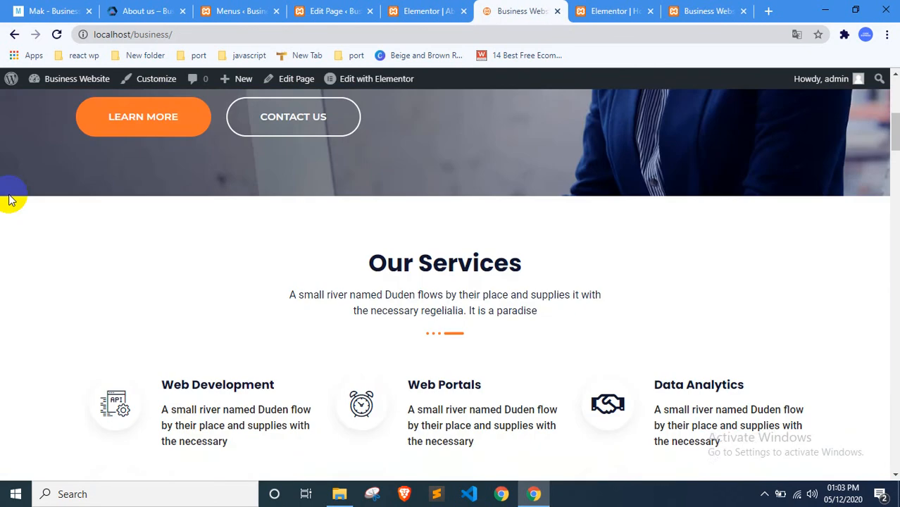
{"action": "scroll", "coordinate": [9, 200], "scroll_direction": "down", "scroll_amount": 20}
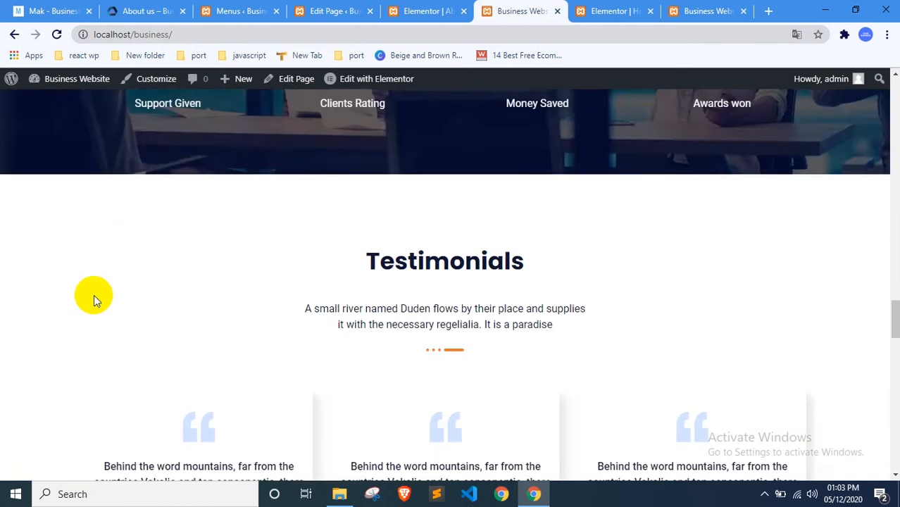
{"action": "scroll", "coordinate": [94, 294], "scroll_direction": "down", "scroll_amount": 10}
{"action": "scroll", "coordinate": [93, 291], "scroll_direction": "up", "scroll_amount": 20}
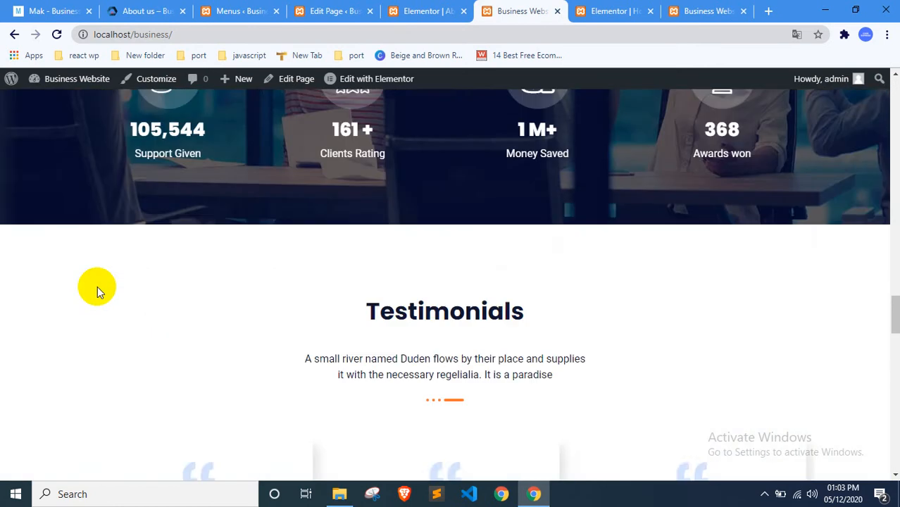
{"action": "scroll", "coordinate": [99, 288], "scroll_direction": "up", "scroll_amount": 5}
{"action": "scroll", "coordinate": [105, 276], "scroll_direction": "up", "scroll_amount": 15}
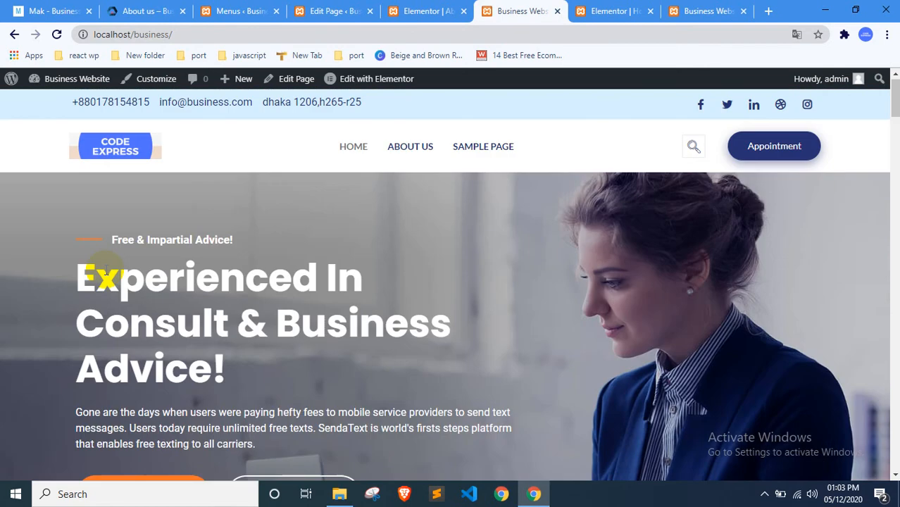
Open the About Us page from the site's navigation and review its company and team member sections
{"action": "left_click", "coordinate": [402, 155]}
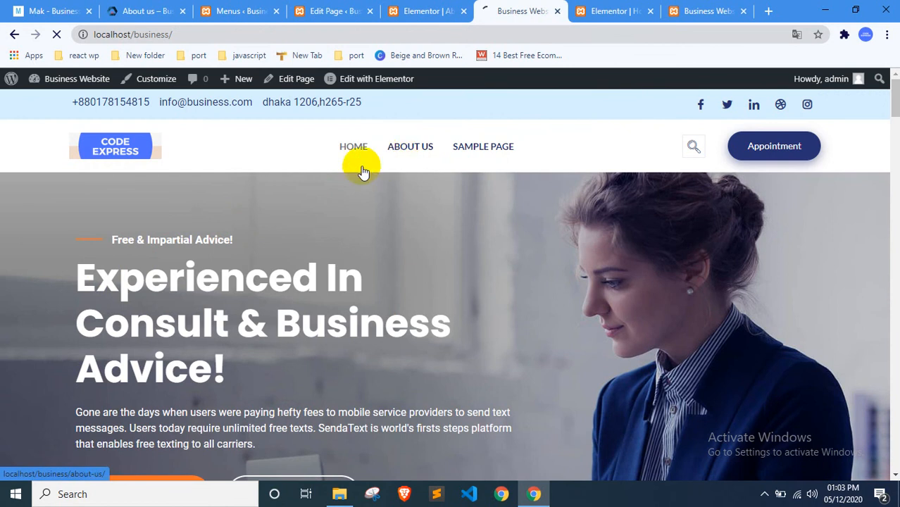
{"action": "scroll", "coordinate": [324, 235], "scroll_direction": "down", "scroll_amount": 9}
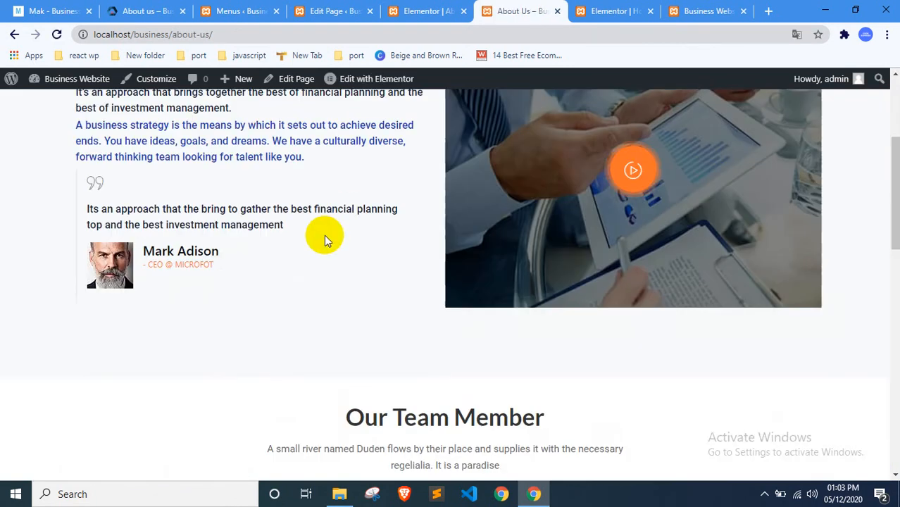
{"action": "scroll", "coordinate": [324, 235], "scroll_direction": "up", "scroll_amount": 9}
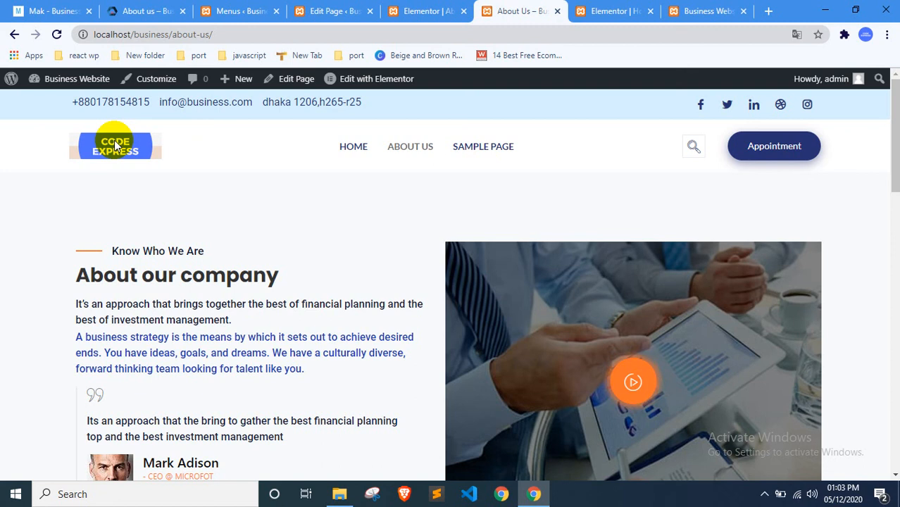
{"action": "scroll", "coordinate": [118, 158], "scroll_direction": "down", "scroll_amount": 10}
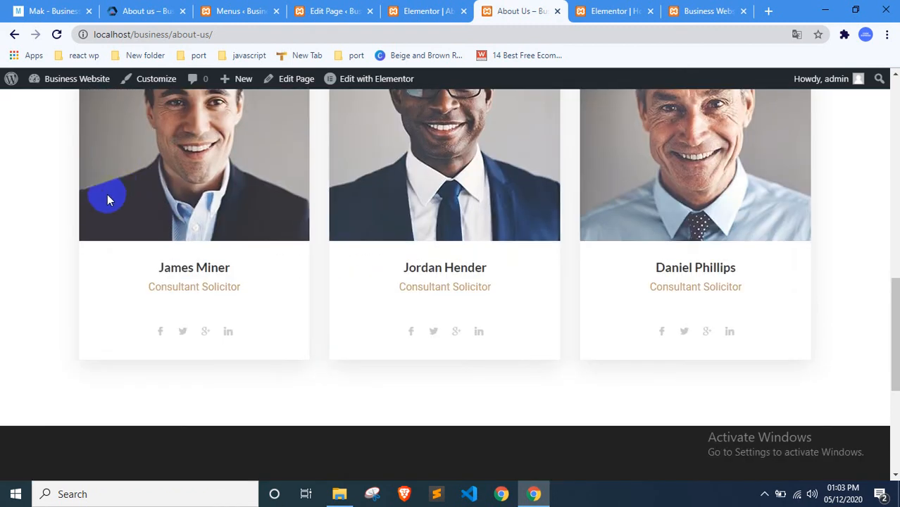
{"action": "scroll", "coordinate": [108, 194], "scroll_direction": "up", "scroll_amount": 4}
{"action": "key", "text": "F5"}
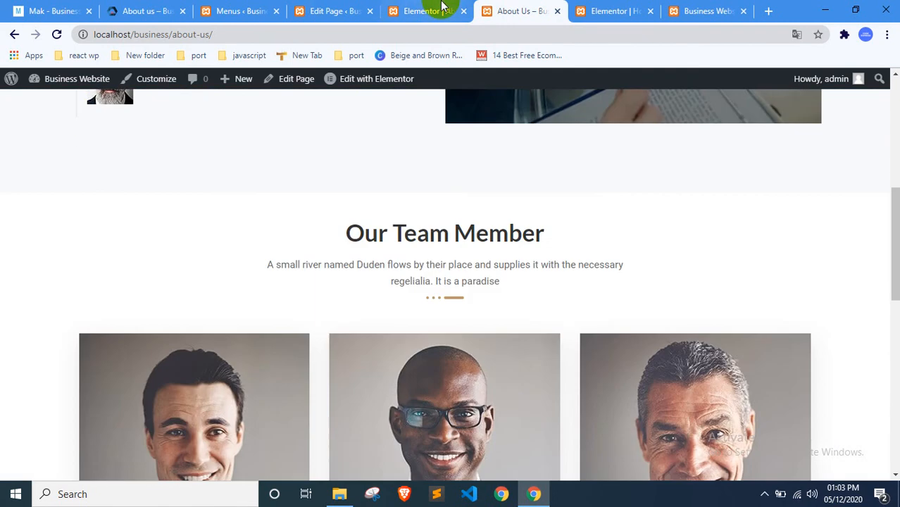
Back in Elementor, browse the ElementsKit library's ready pages and sections and preview the "Meet Our Team" section
{"action": "left_click", "coordinate": [422, 11]}
{"action": "scroll", "coordinate": [493, 225], "scroll_direction": "down", "scroll_amount": 15}
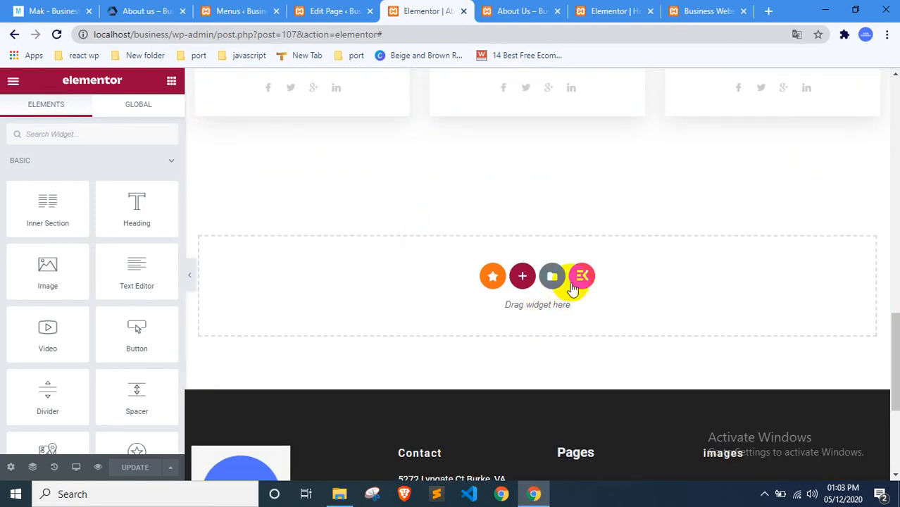
{"action": "left_click", "coordinate": [580, 276]}
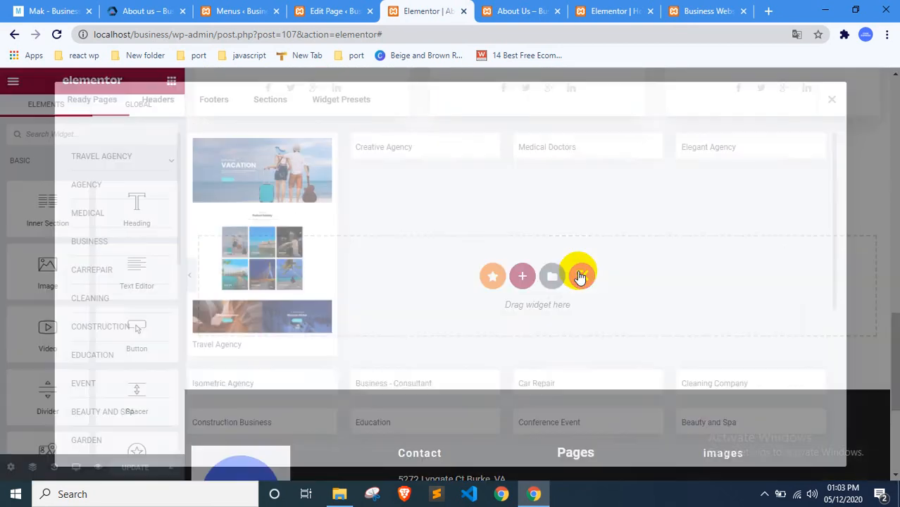
{"action": "scroll", "coordinate": [580, 275], "scroll_direction": "down", "scroll_amount": 10}
{"action": "scroll", "coordinate": [574, 271], "scroll_direction": "up", "scroll_amount": 4}
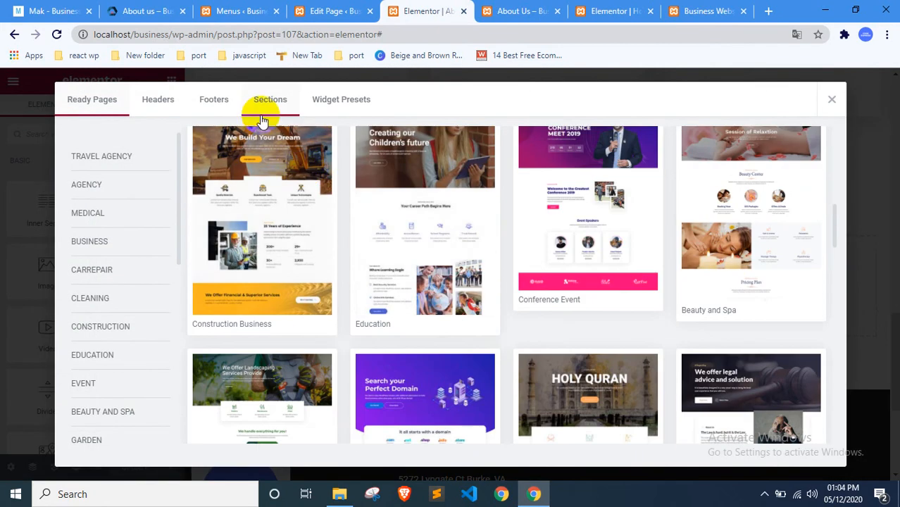
{"action": "left_click", "coordinate": [263, 102]}
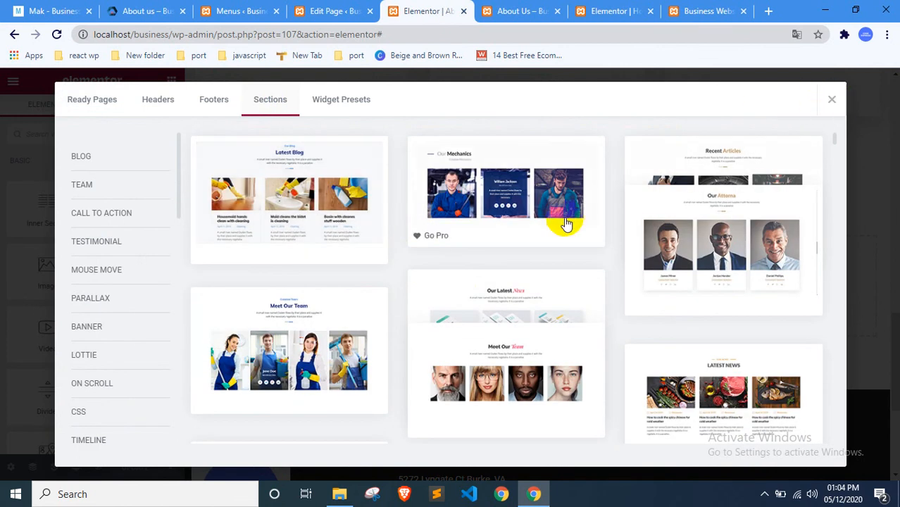
{"action": "scroll", "coordinate": [485, 295], "scroll_direction": "down", "scroll_amount": 2}
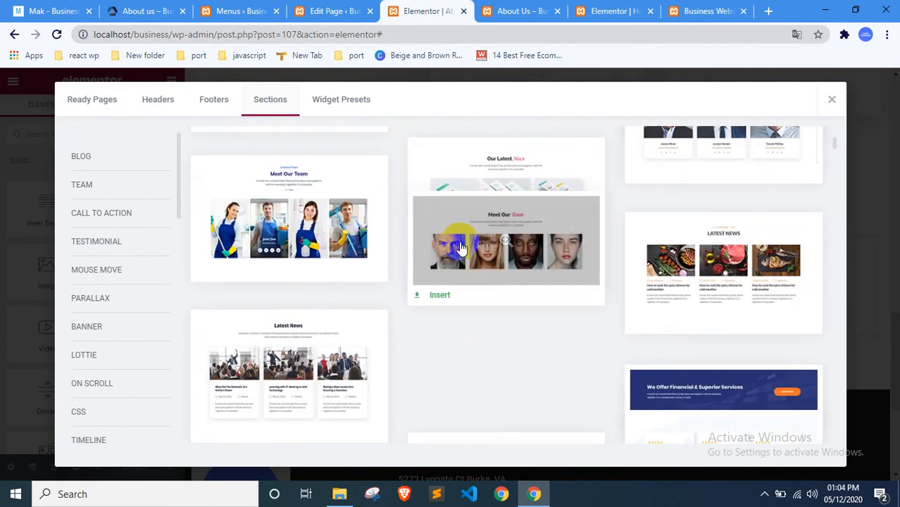
{"action": "left_click", "coordinate": [459, 241]}
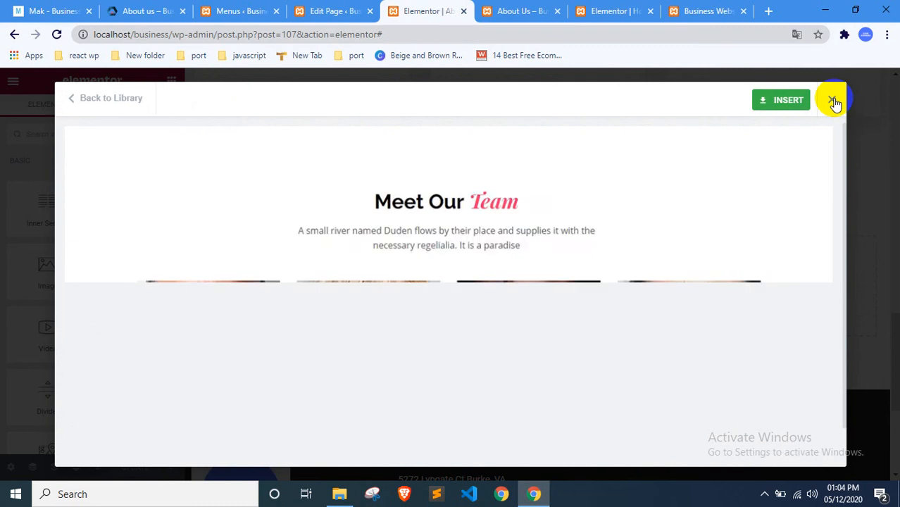
{"action": "left_click", "coordinate": [832, 100]}
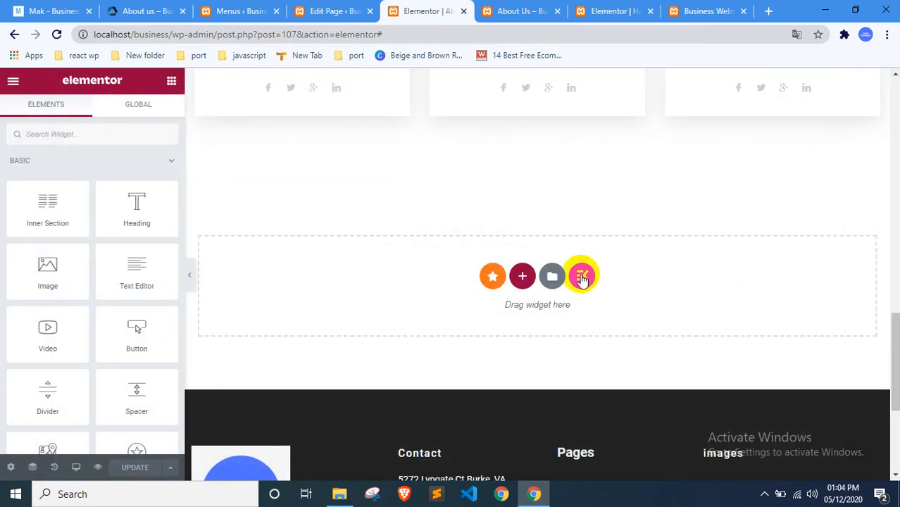
Browse the Call to Actions category of Premium Templates and preview the lottie animations trigger template
{"action": "left_click", "coordinate": [498, 279]}
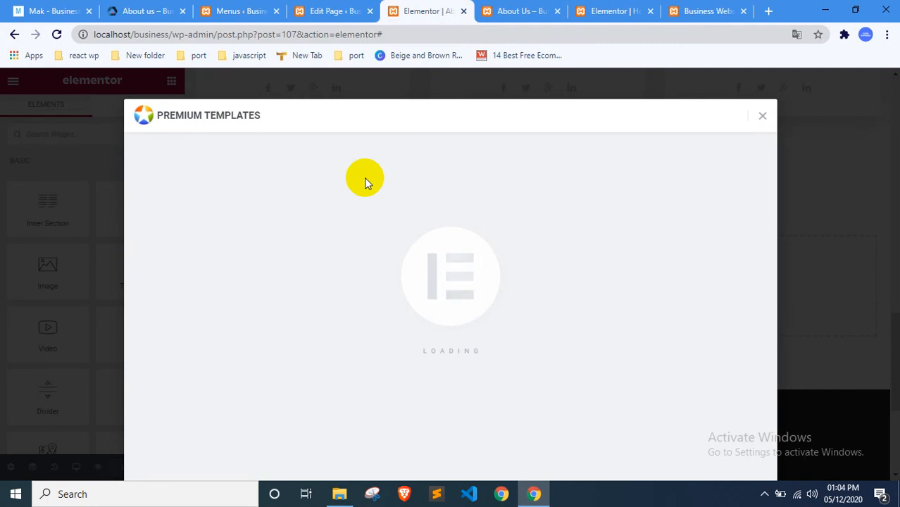
{"action": "left_click", "coordinate": [187, 235]}
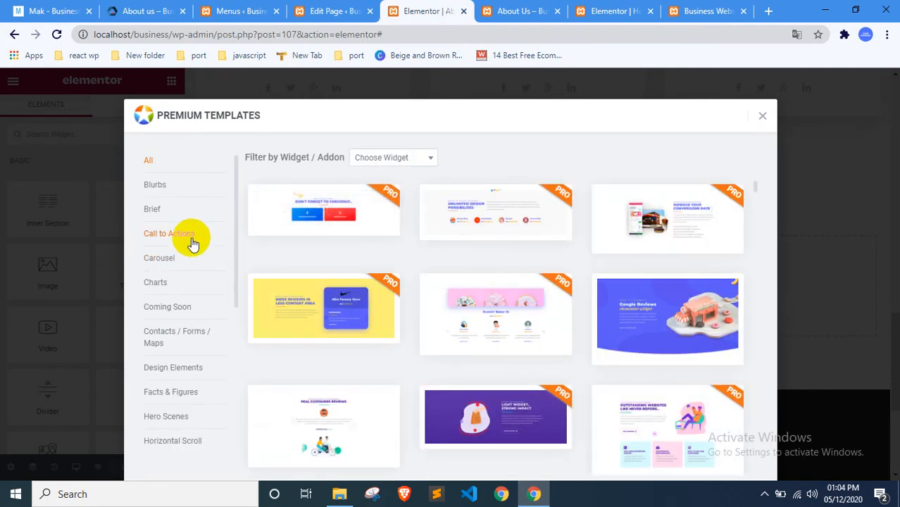
{"action": "left_click", "coordinate": [481, 218]}
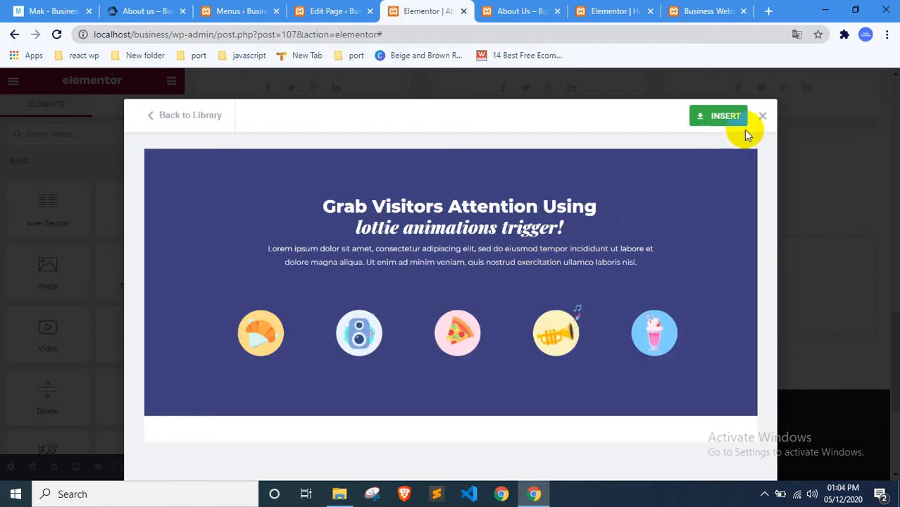
{"action": "left_click", "coordinate": [762, 117]}
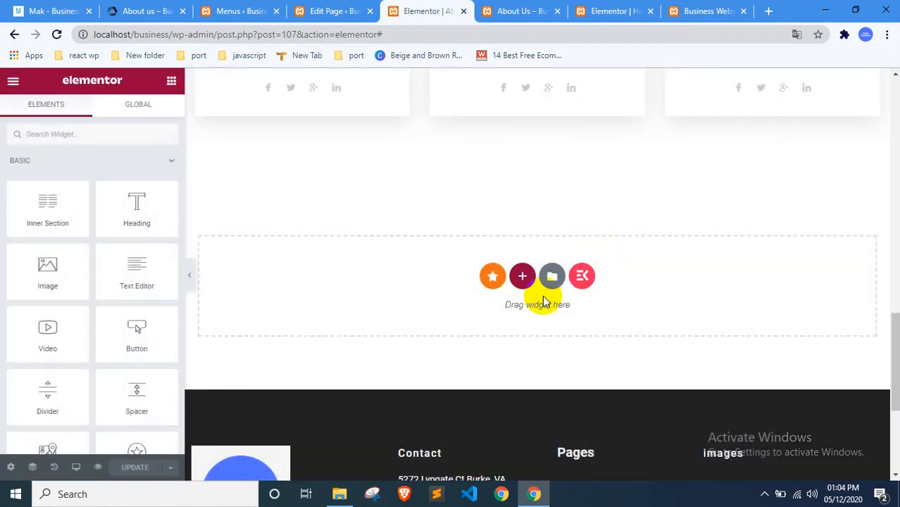
Look through the saved templates and the page templates in the Elementor library, and return to the About Us page
{"action": "left_click", "coordinate": [553, 277]}
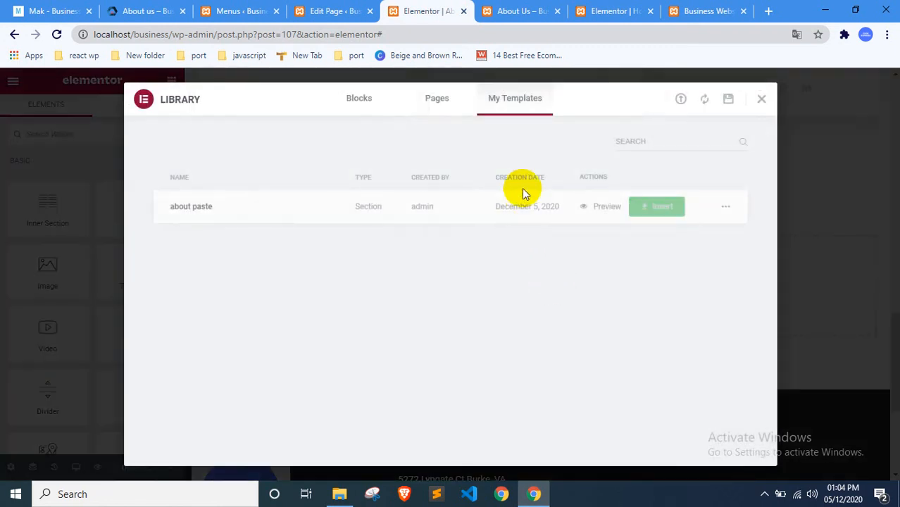
{"action": "left_click", "coordinate": [433, 104]}
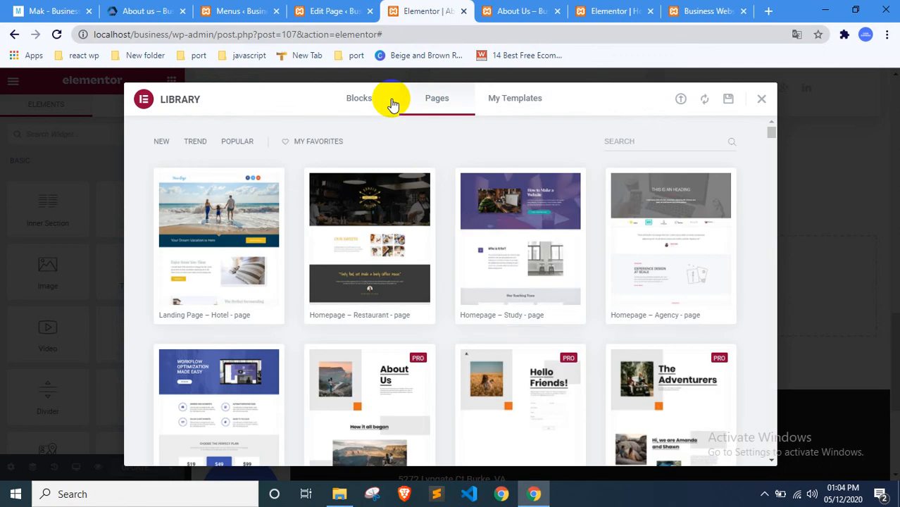
{"action": "scroll", "coordinate": [619, 218], "scroll_direction": "down", "scroll_amount": 9}
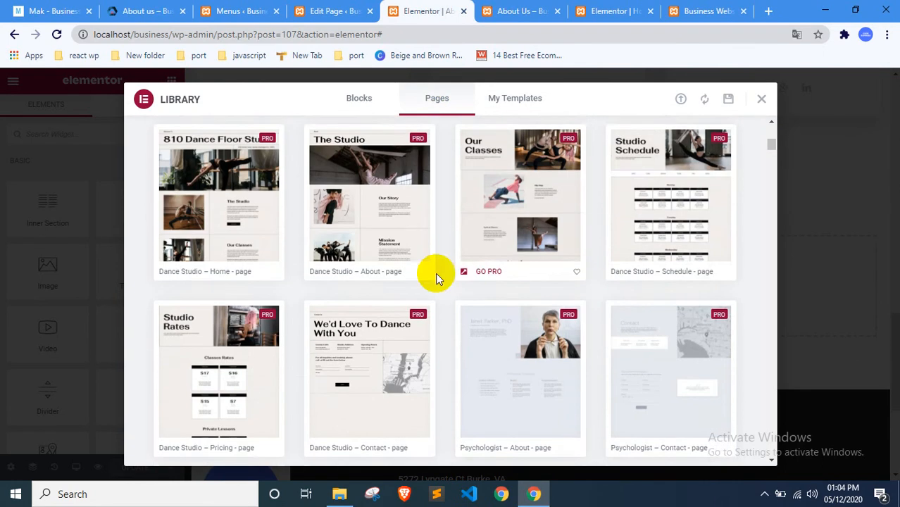
{"action": "scroll", "coordinate": [298, 310], "scroll_direction": "down", "scroll_amount": 10}
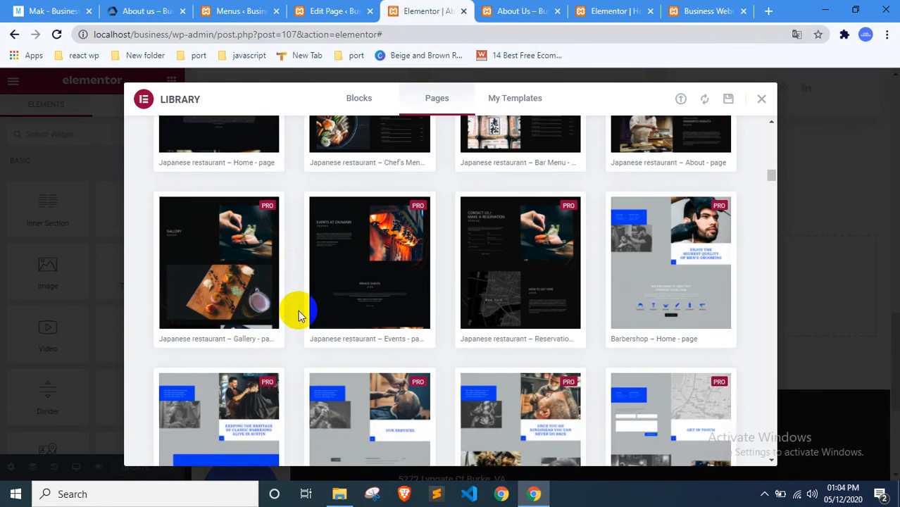
{"action": "scroll", "coordinate": [634, 252], "scroll_direction": "down", "scroll_amount": 10}
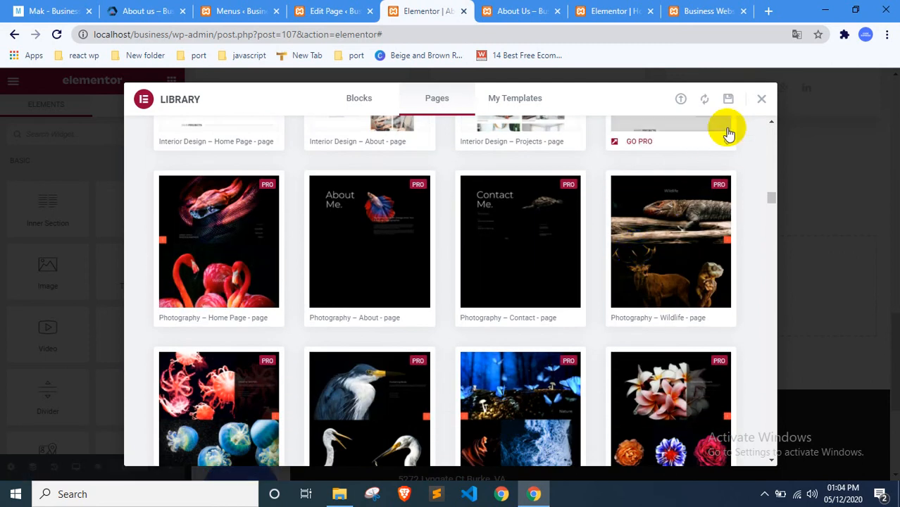
{"action": "left_click", "coordinate": [761, 99]}
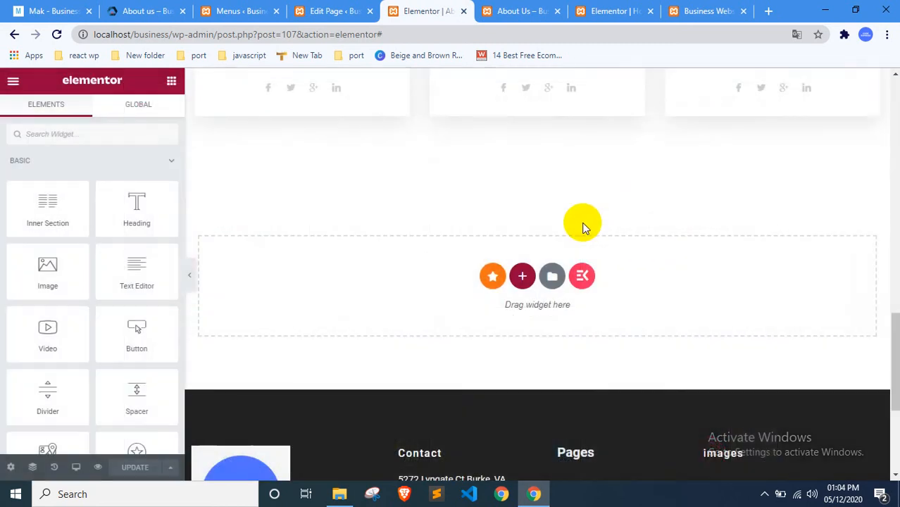
{"action": "scroll", "coordinate": [582, 222], "scroll_direction": "up", "scroll_amount": 10}
{"action": "scroll", "coordinate": [582, 223], "scroll_direction": "up", "scroll_amount": 2}
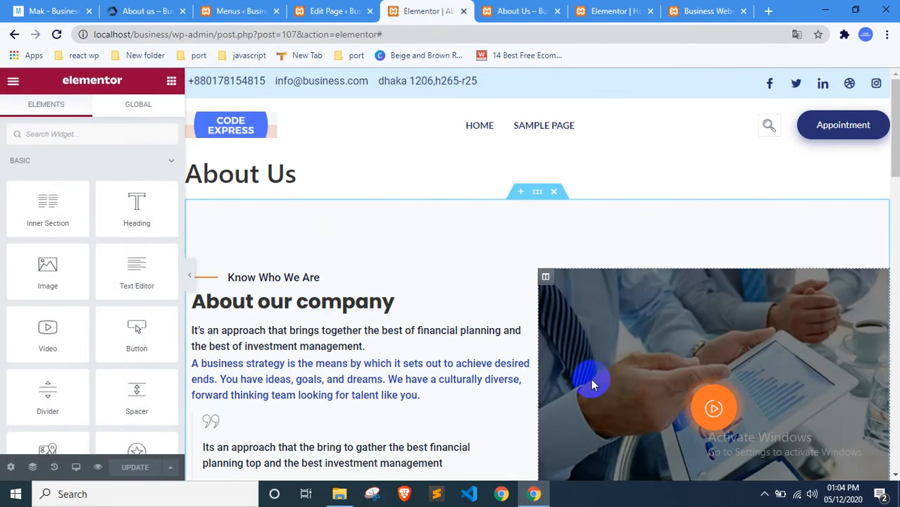